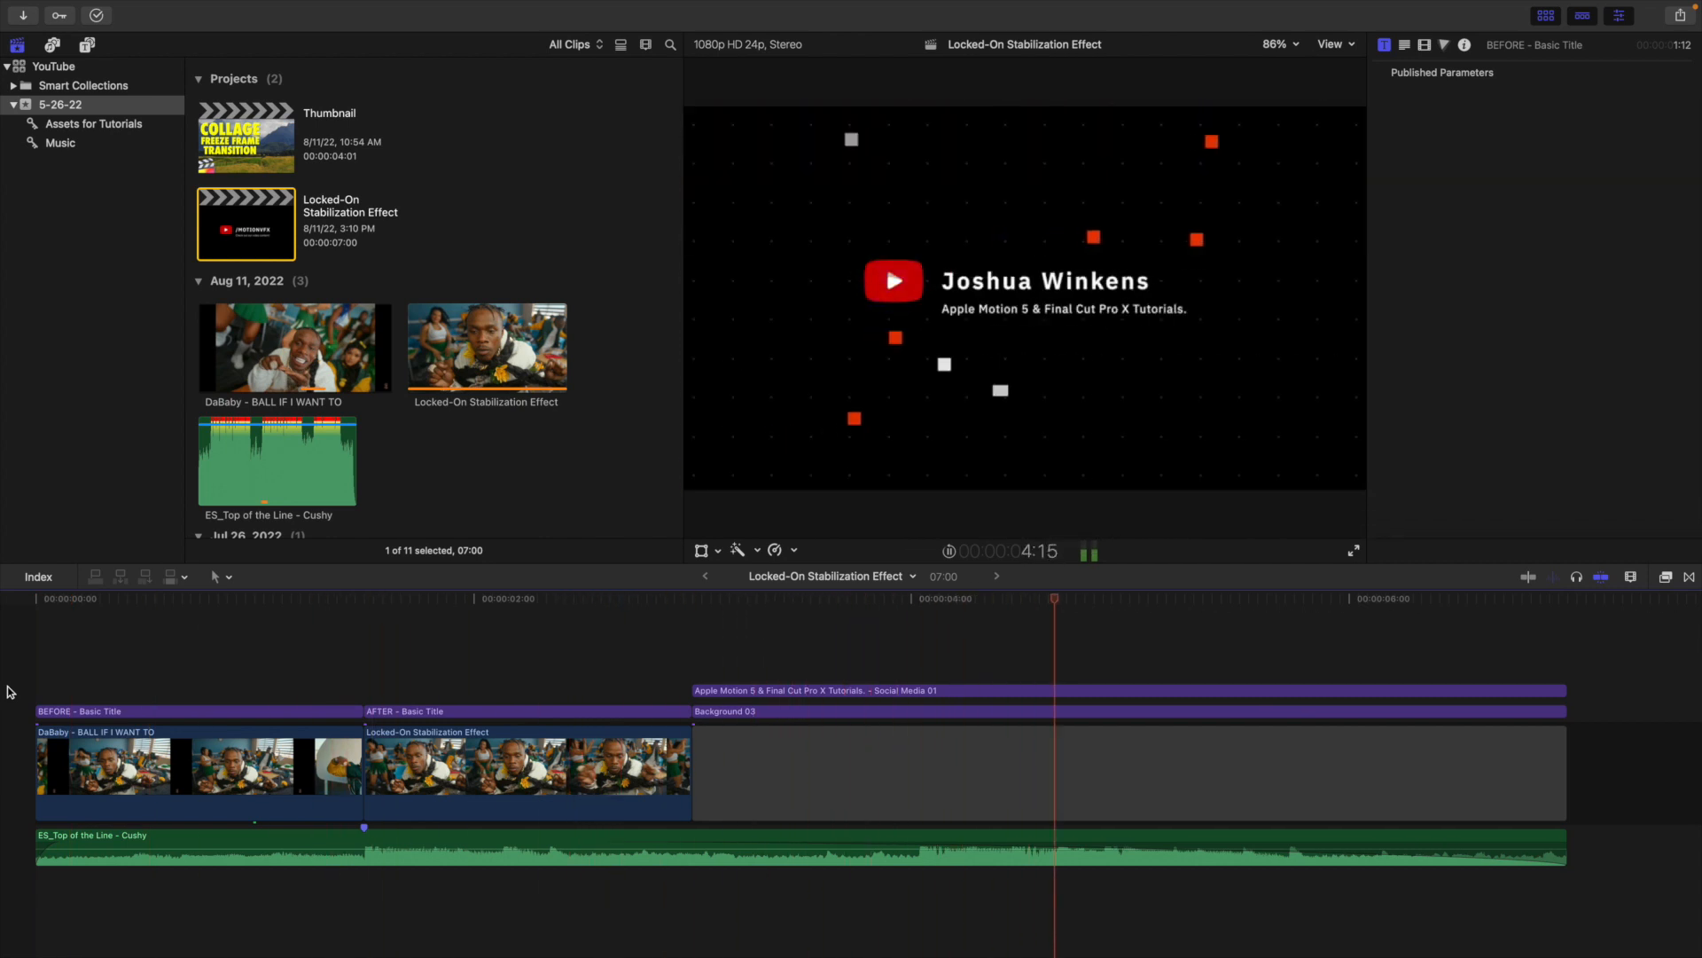
pyautogui.press('space')
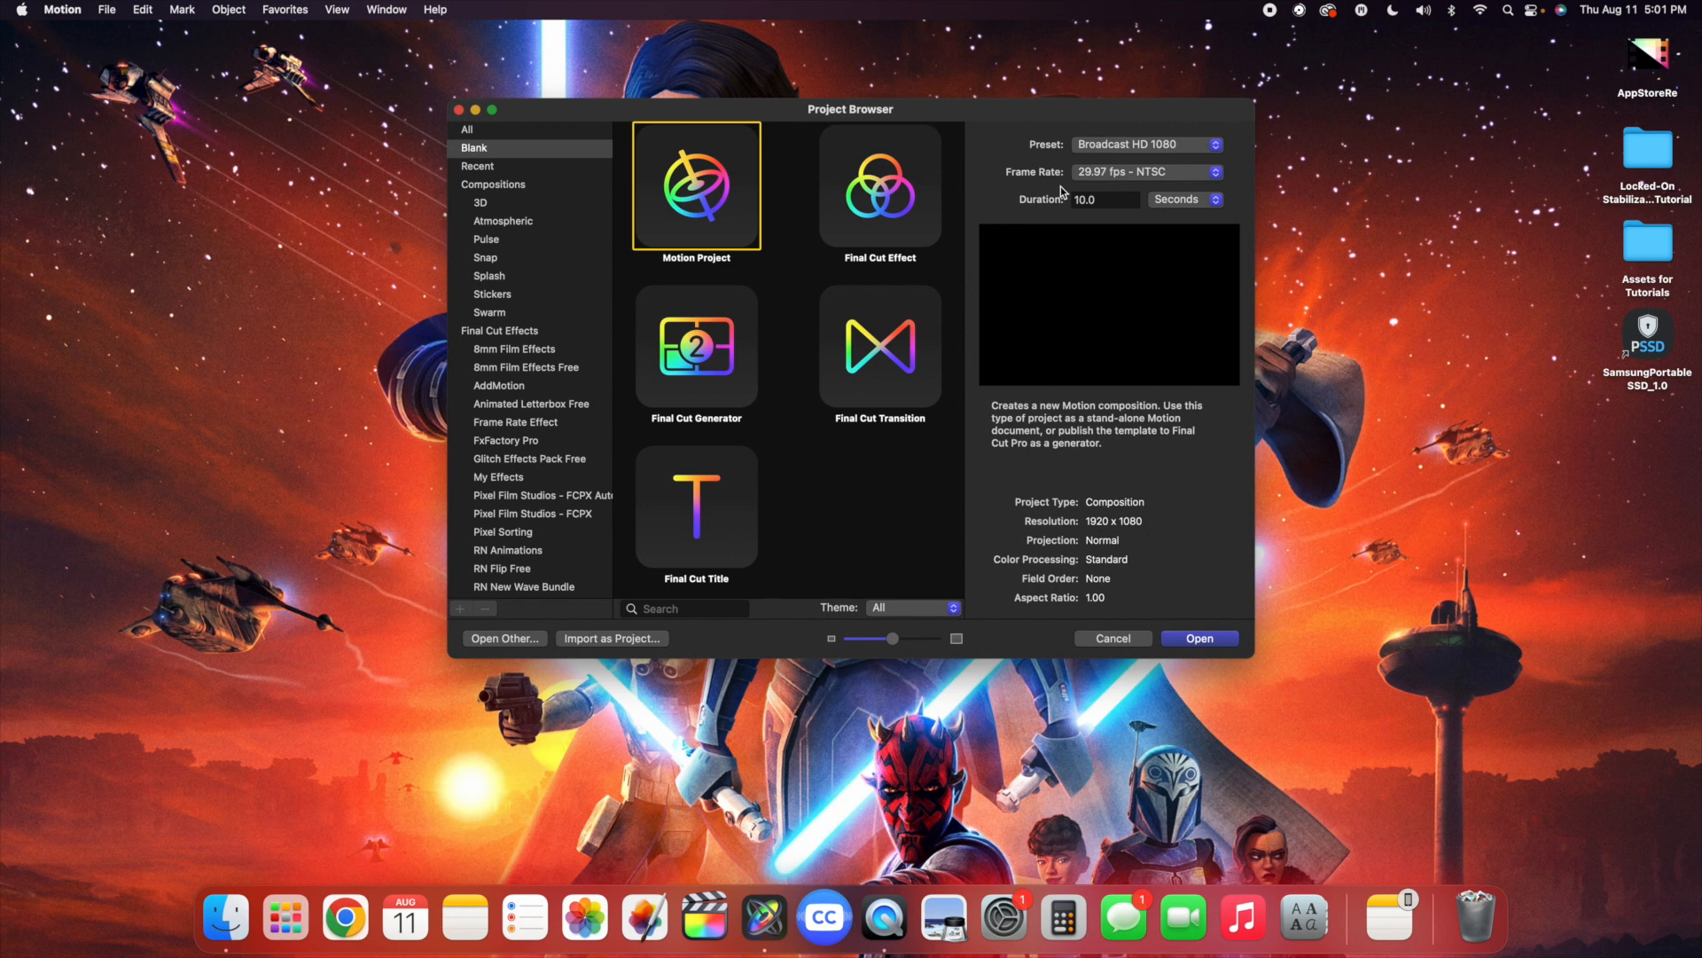
# - Create a blank Motion project with the Broadcast HD 1080 preset at 24 fps and a 10-second duration
pyautogui.click(1089, 146)
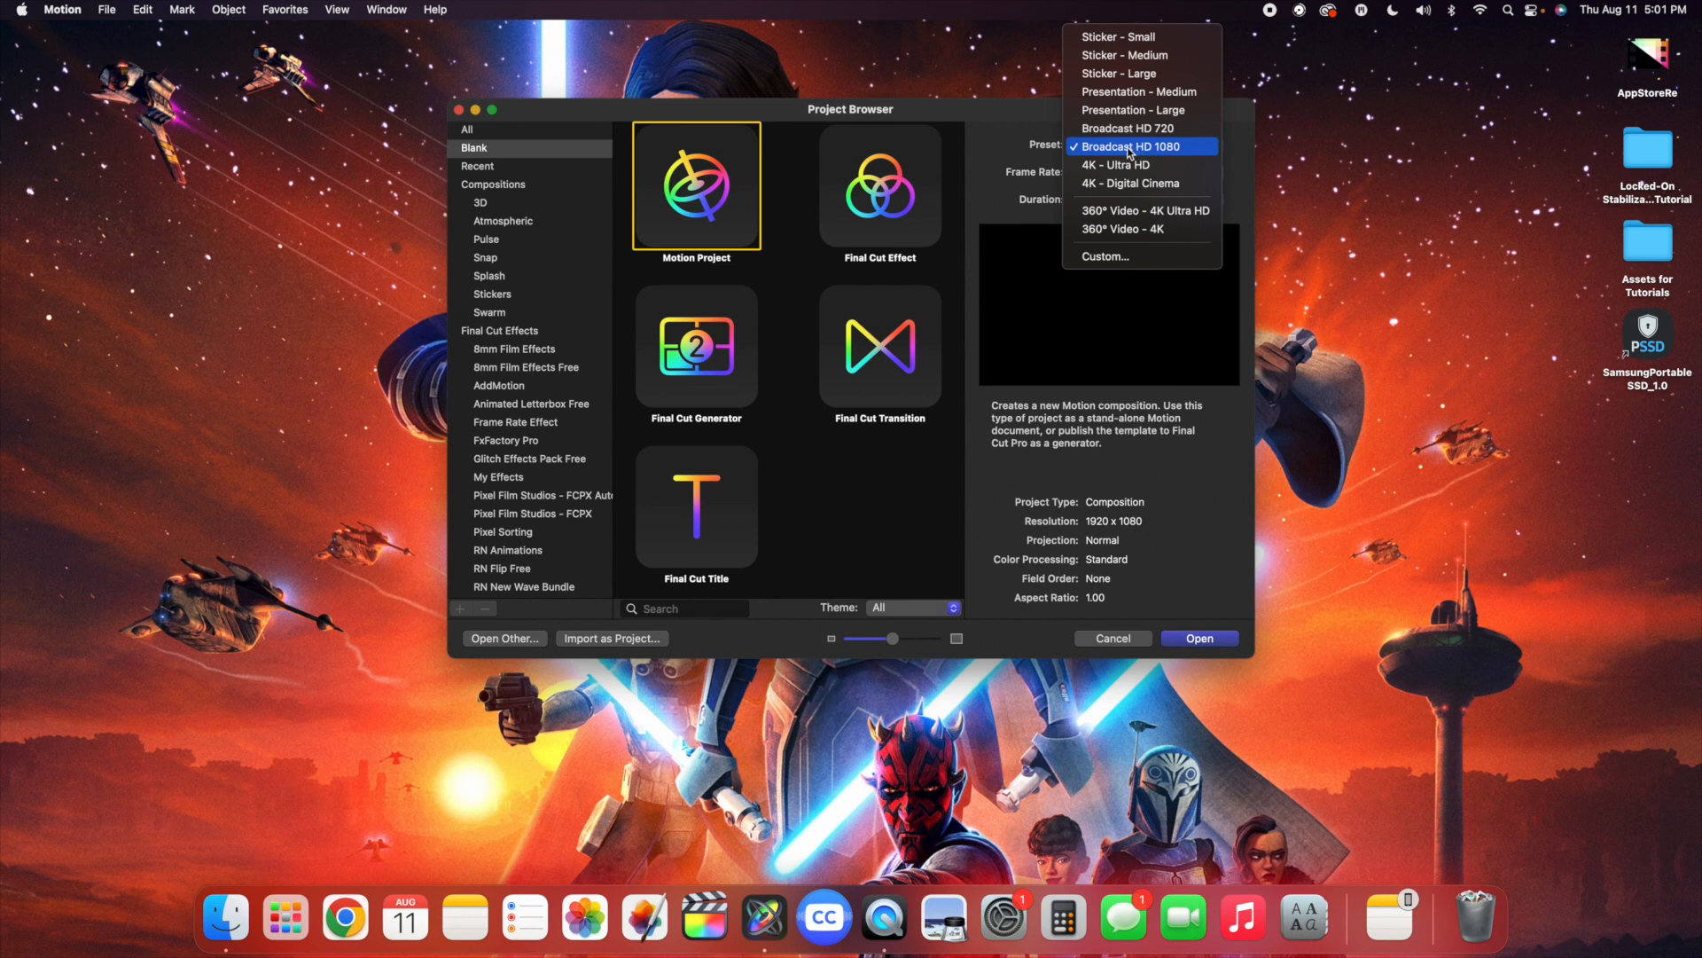
pyautogui.click(1130, 147)
pyautogui.click(1131, 174)
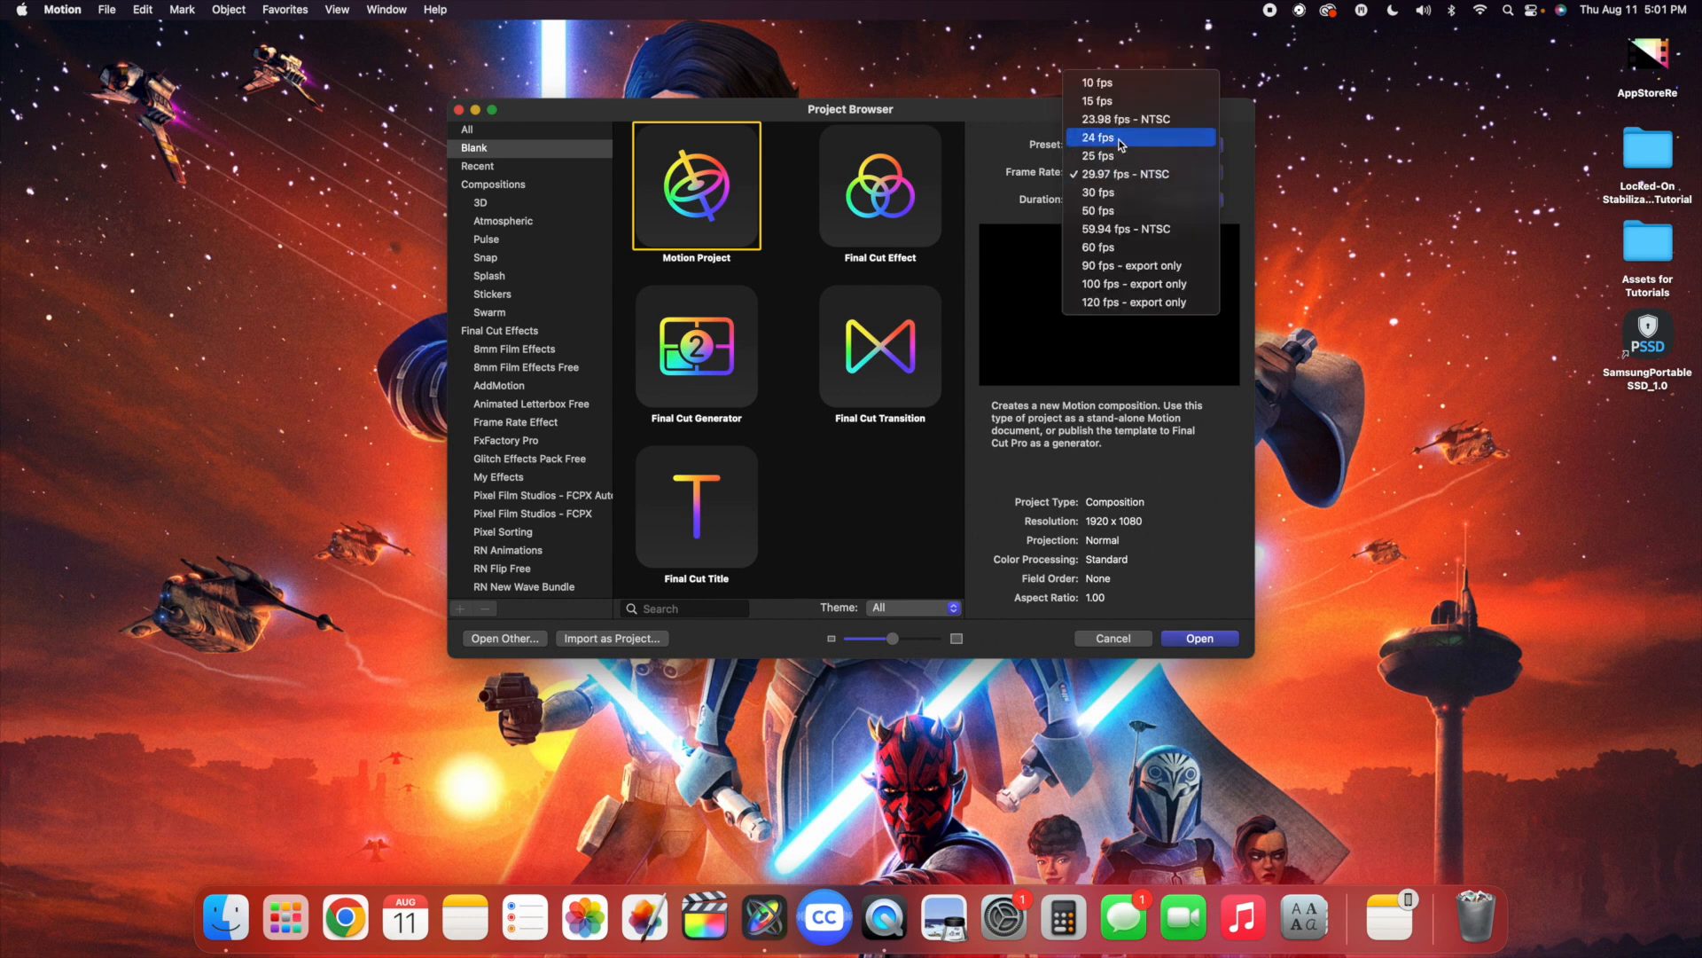
pyautogui.click(1122, 145)
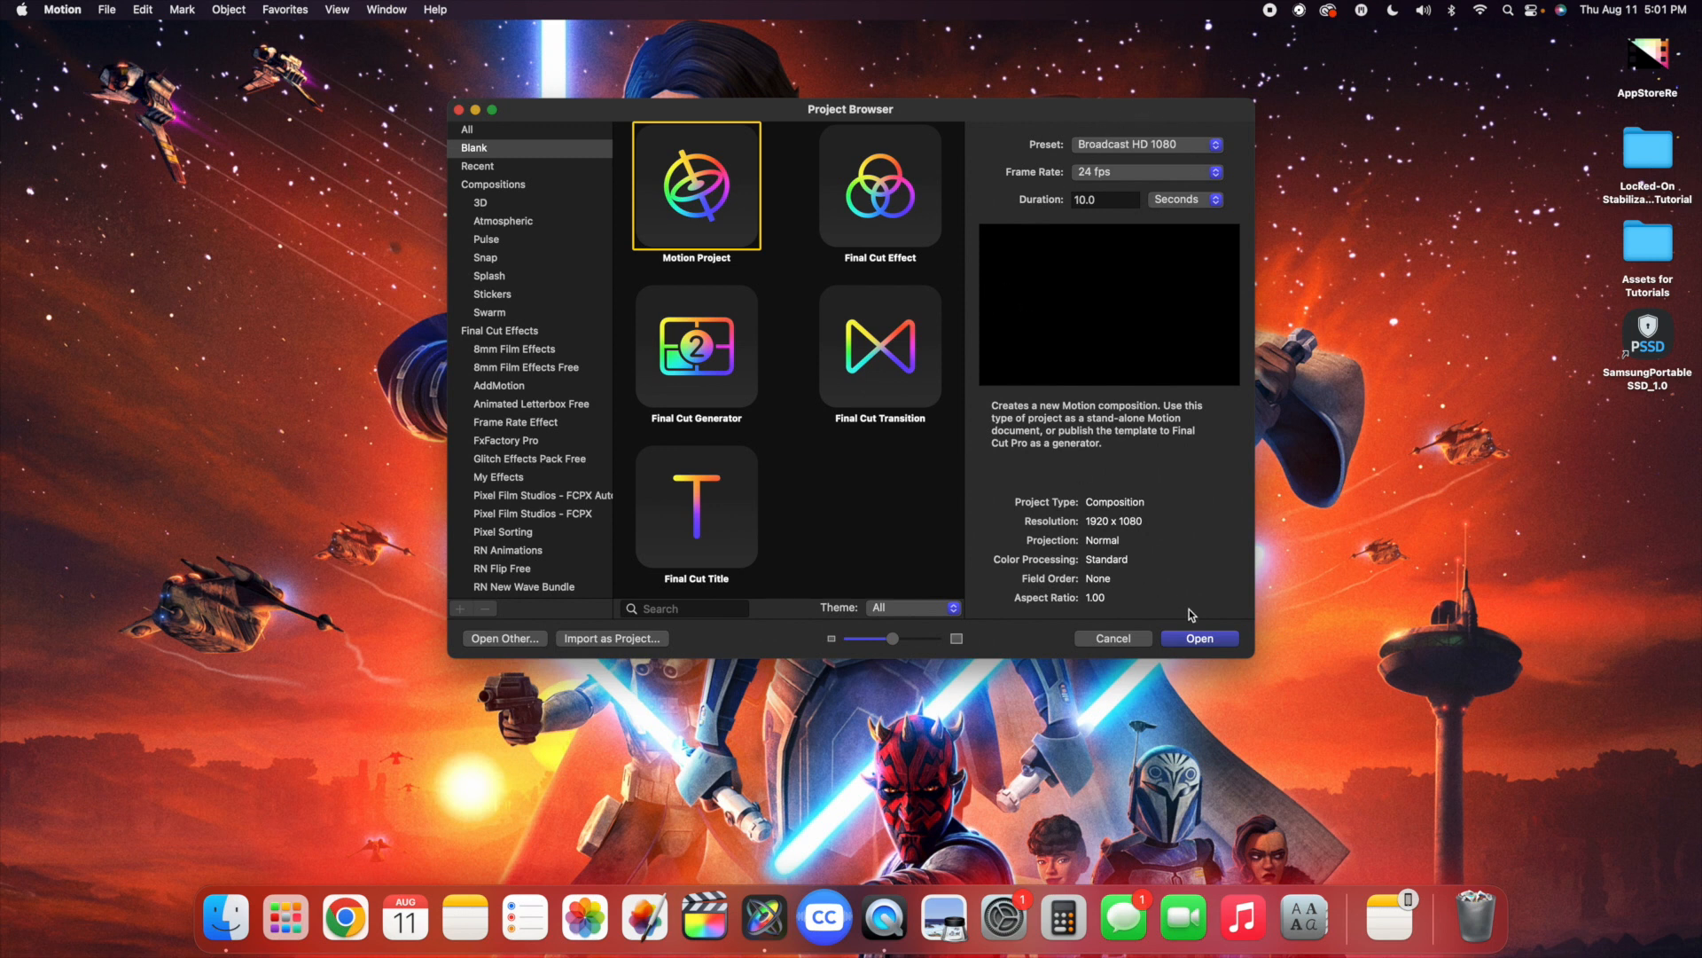
pyautogui.click(1202, 639)
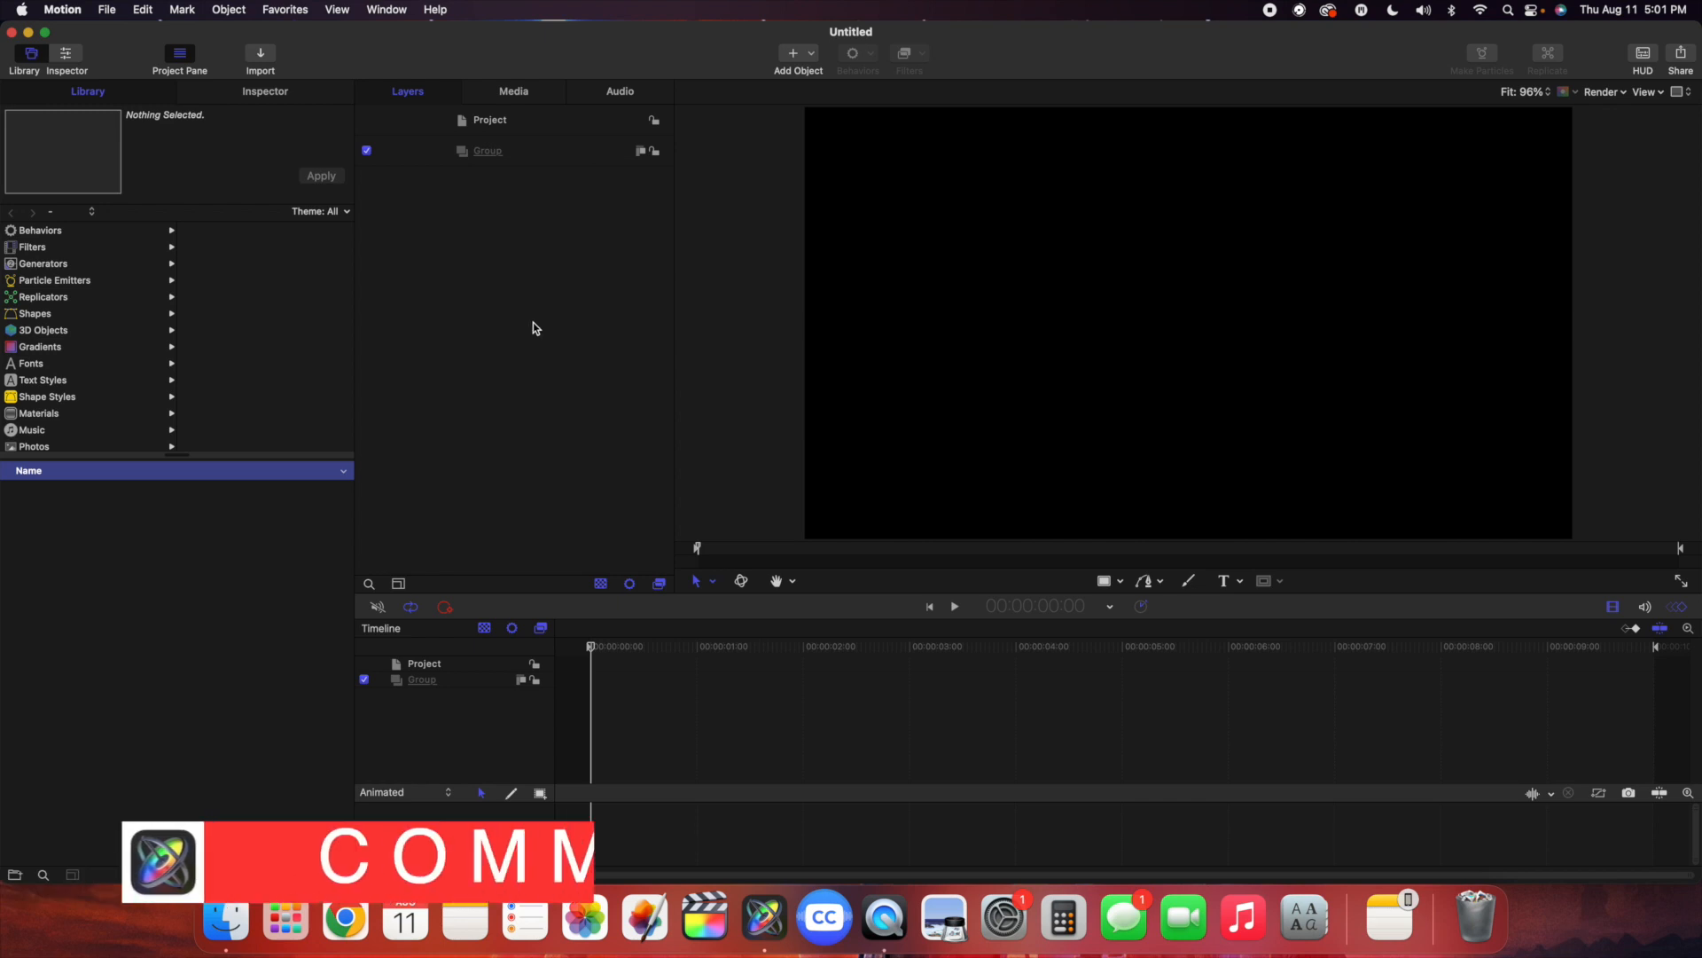
# - Import the "DaBaby - BALL IF I WANT TO" video from the Clips folder into the project
pyautogui.press('cmd+i')
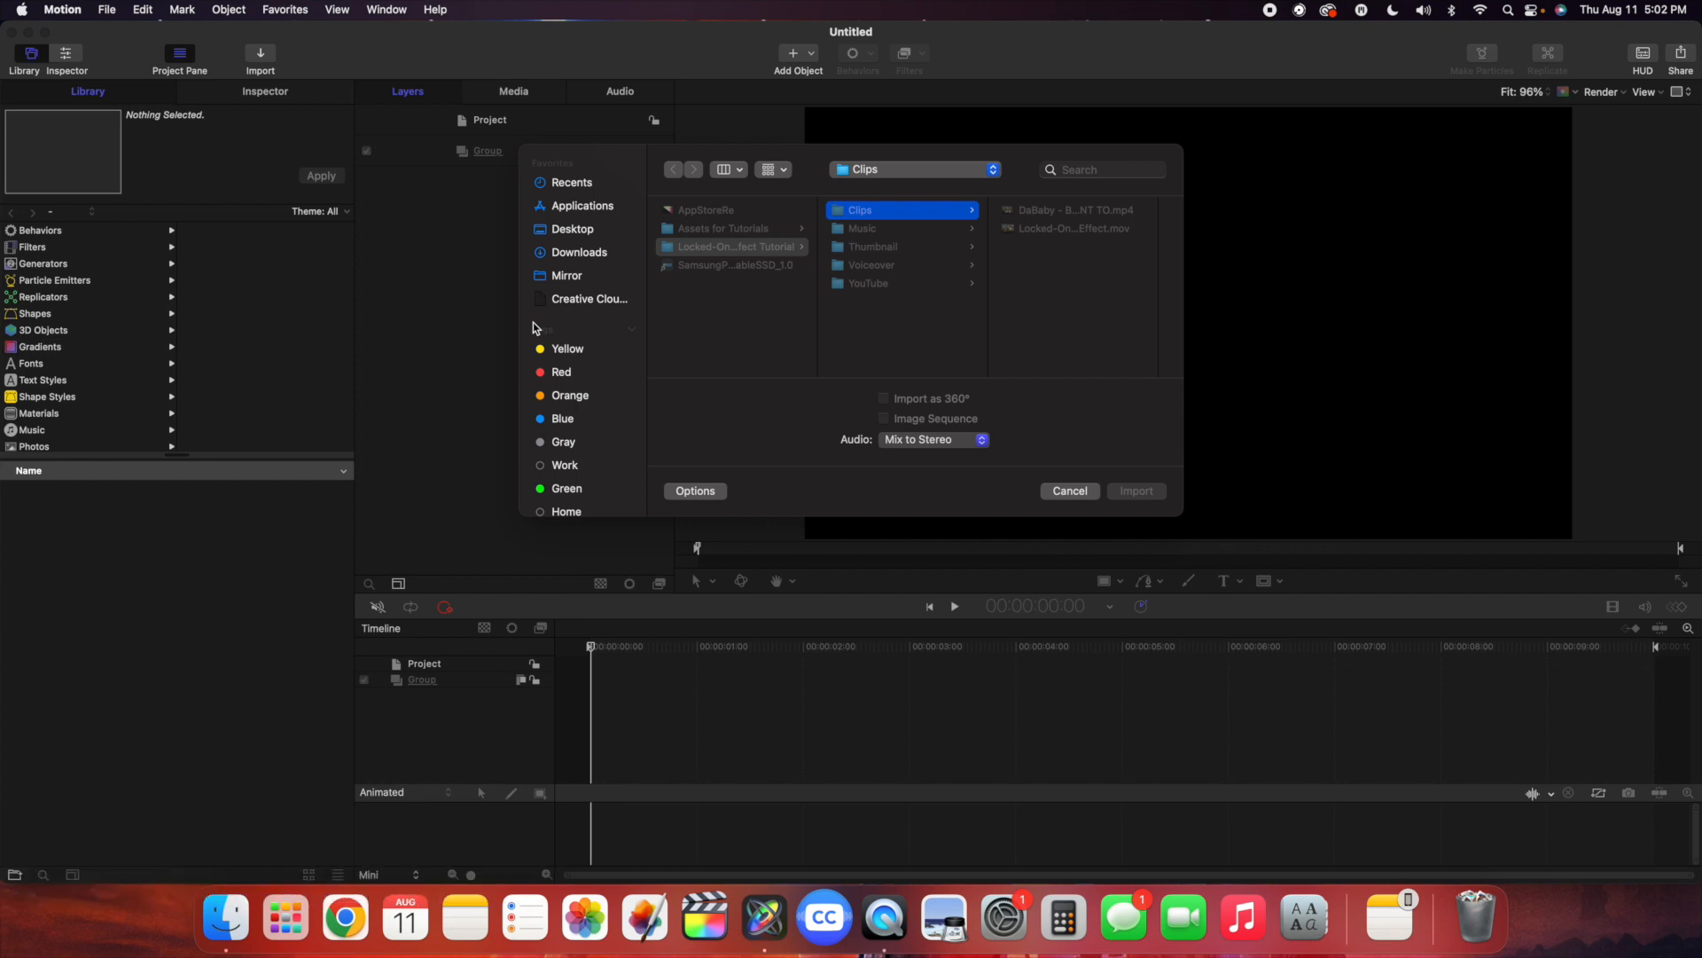
pyautogui.click(1028, 210)
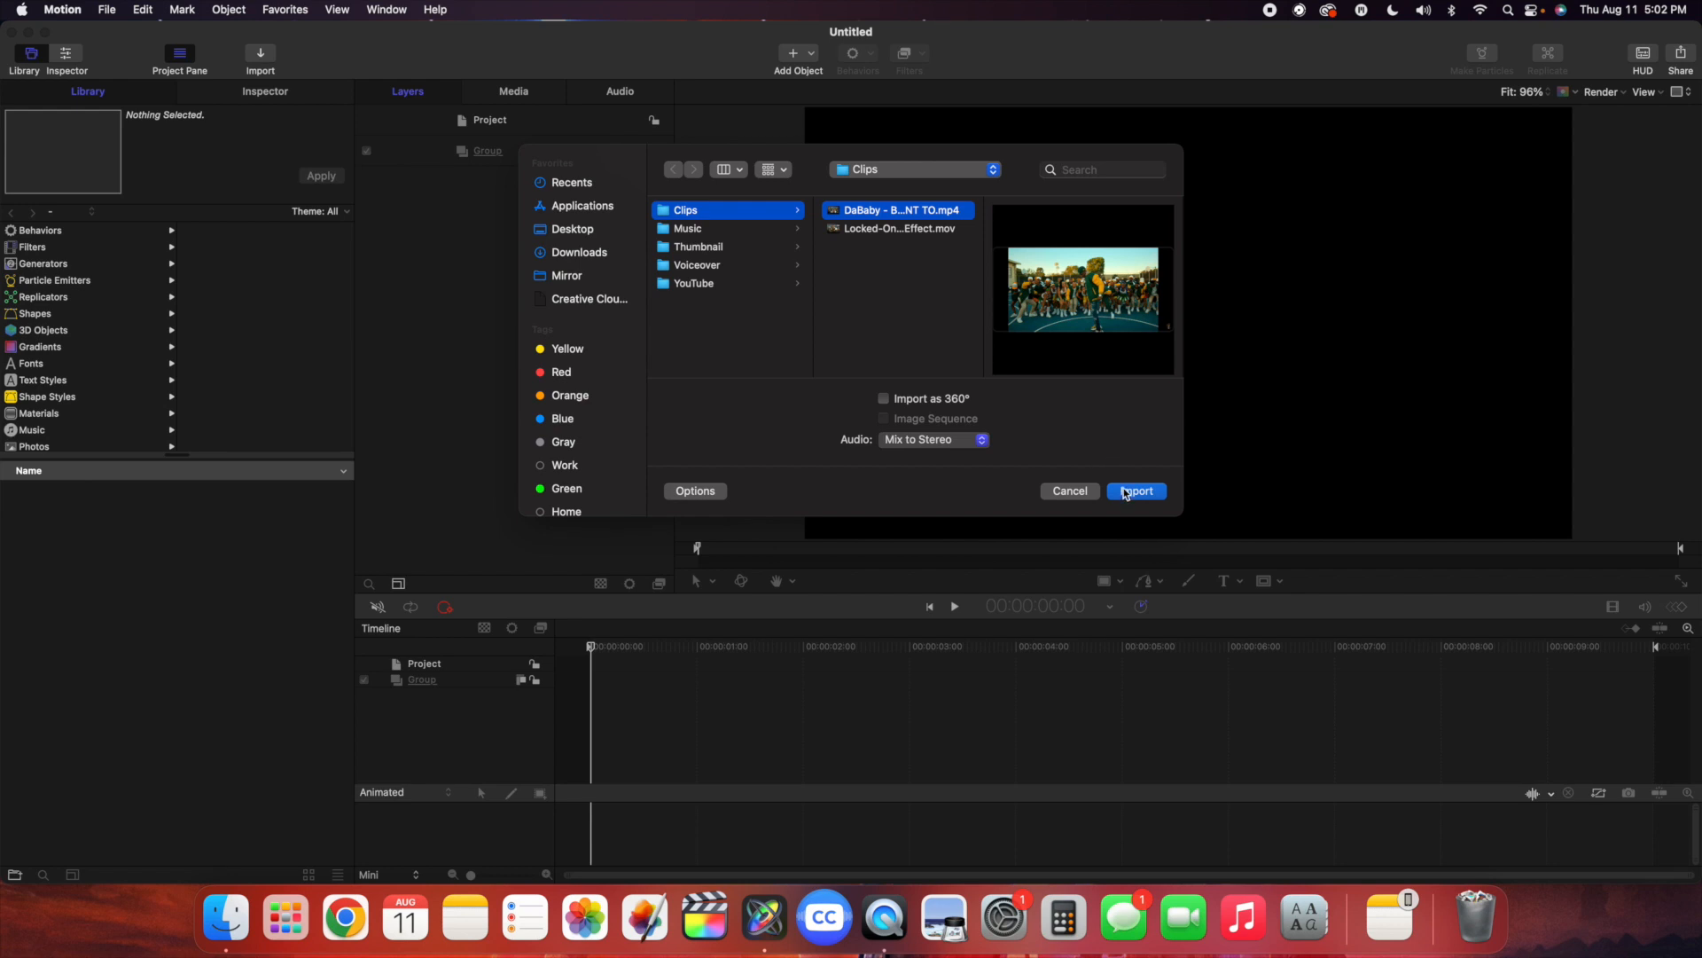
pyautogui.click(1125, 493)
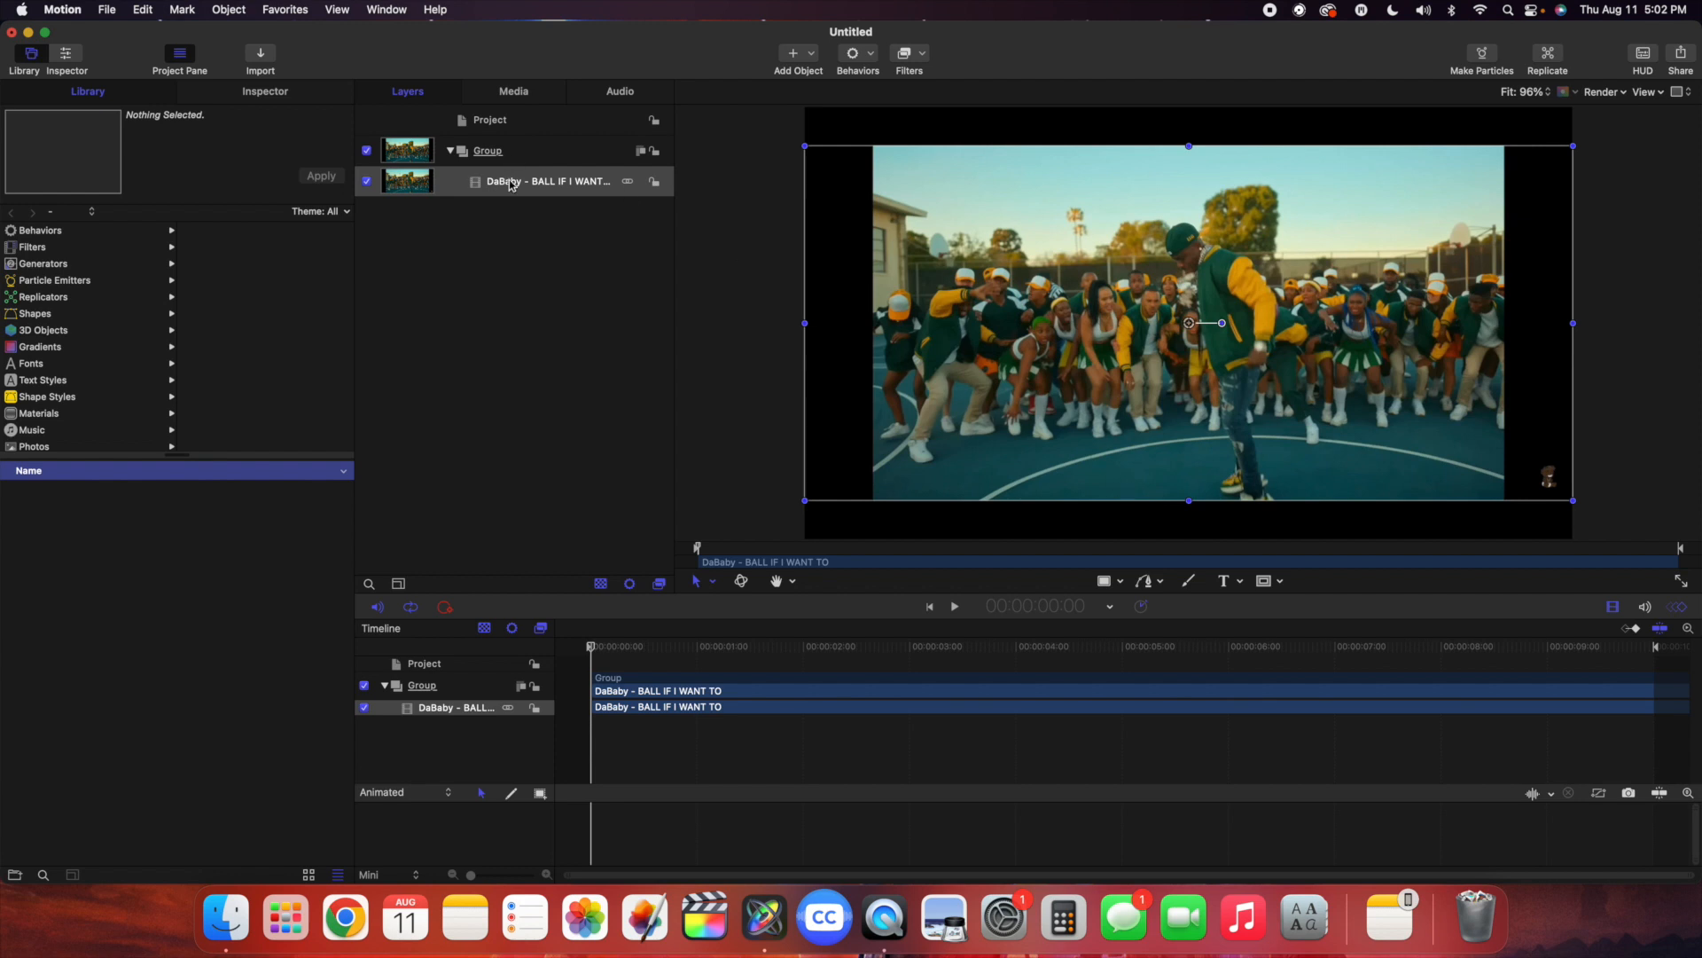
# - Scale the imported clip to 129% so that it fills the canvas
pyautogui.click(276, 95)
pyautogui.click(62, 217)
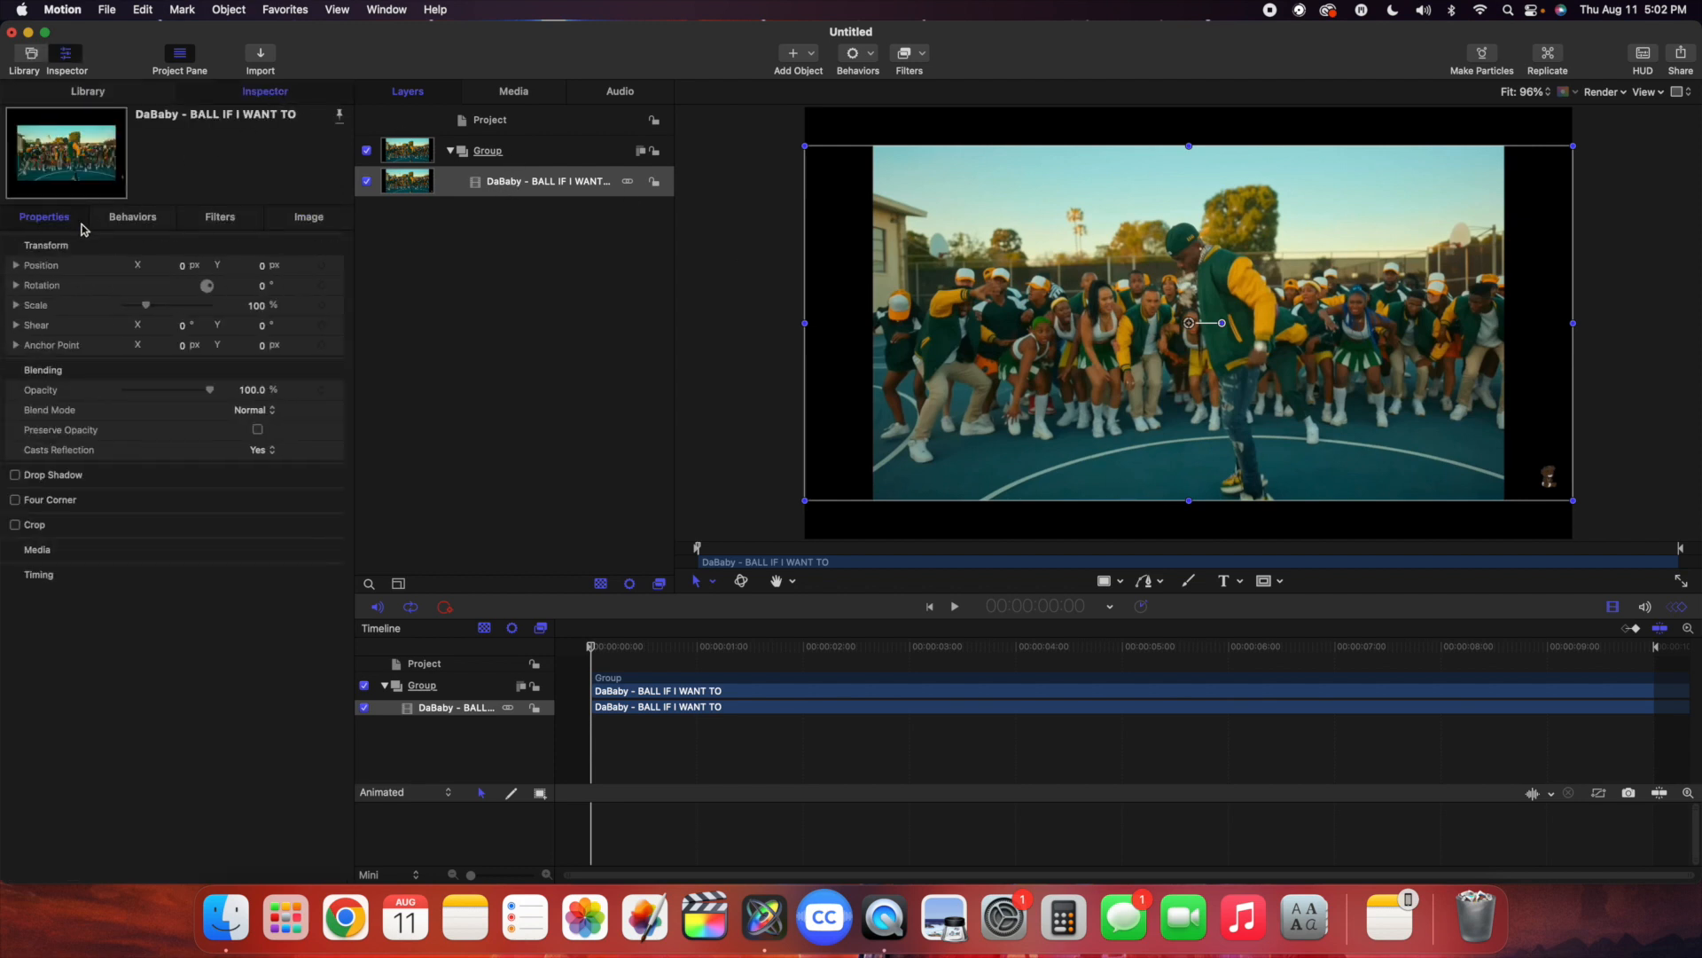
pyautogui.moveTo(146, 305); pyautogui.dragTo(153, 308)
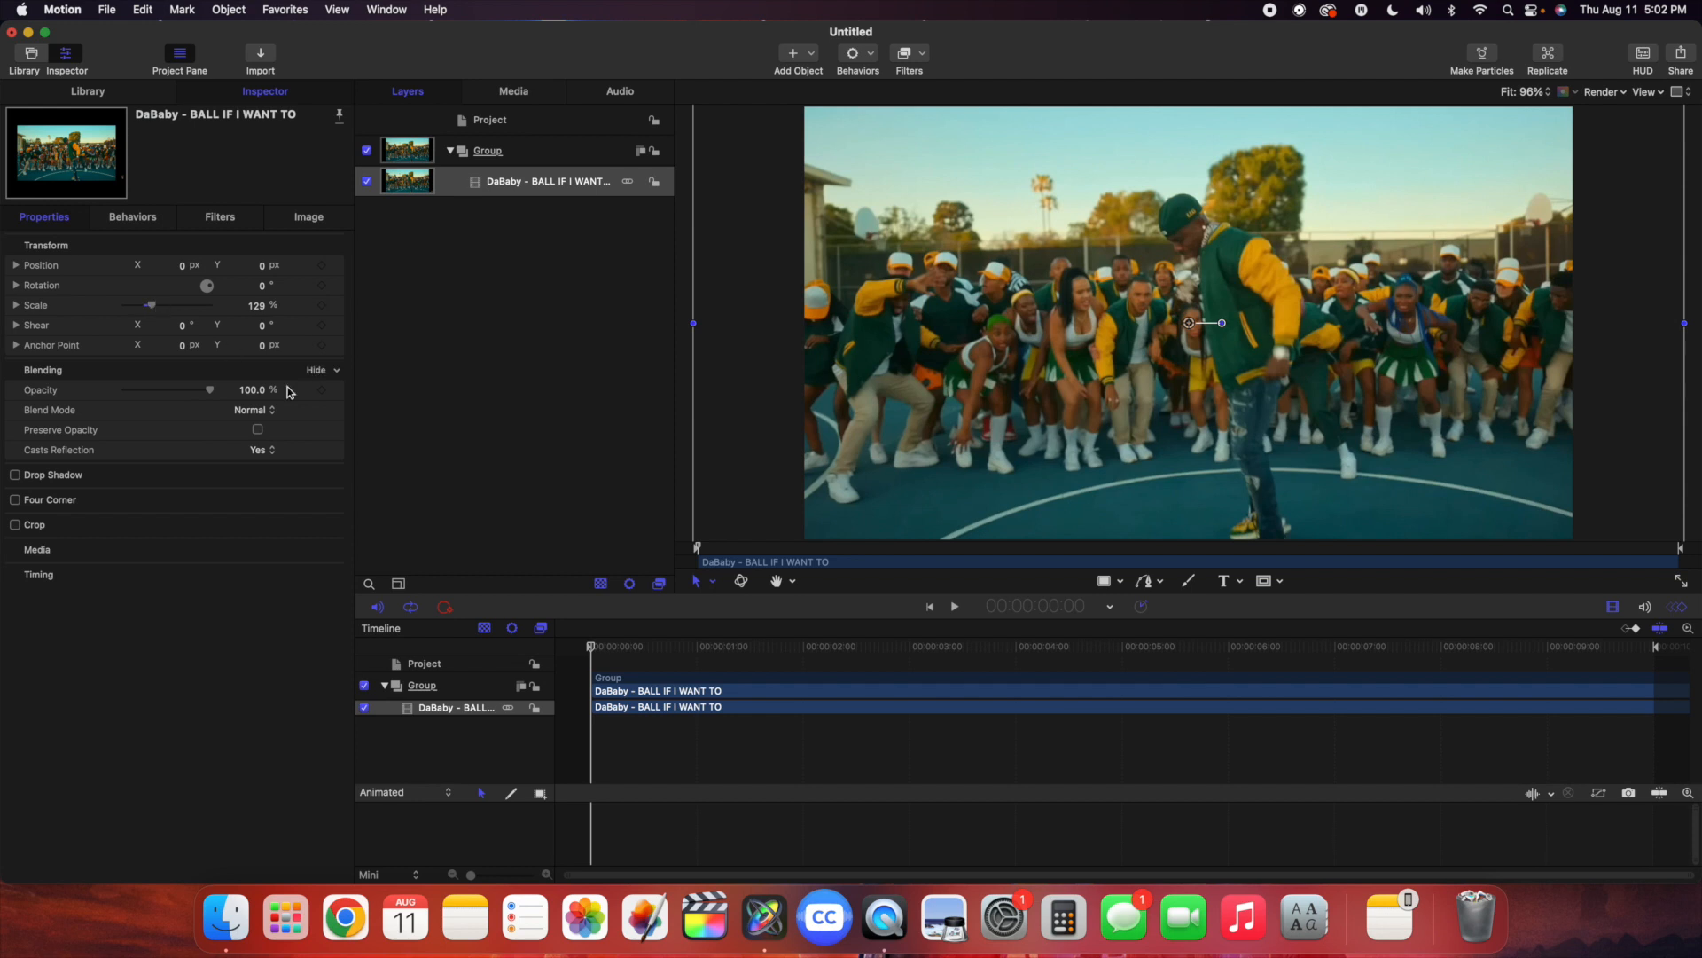
# - Trim the clip's beginning to the classroom shot's first frame at 6:02 and shift the clip to the project start
pyautogui.moveTo(591, 647); pyautogui.dragTo(1254, 698)
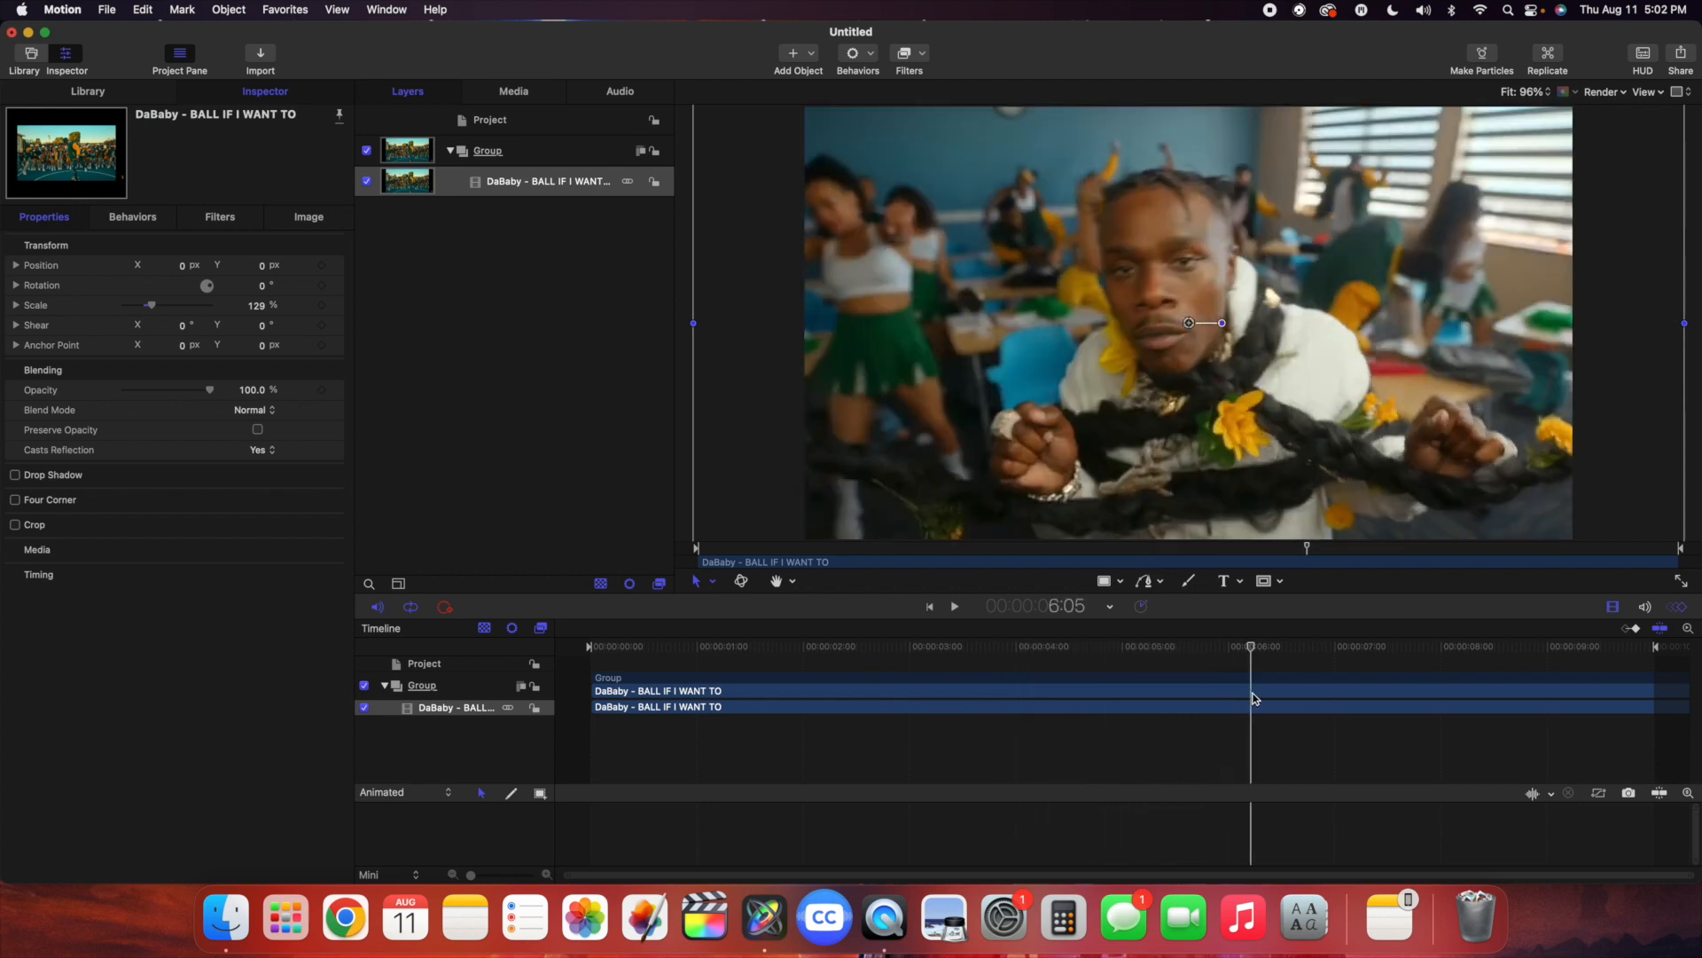
pyautogui.press('Left')
pyautogui.press('Left')
pyautogui.press('Left')
pyautogui.press('Left')
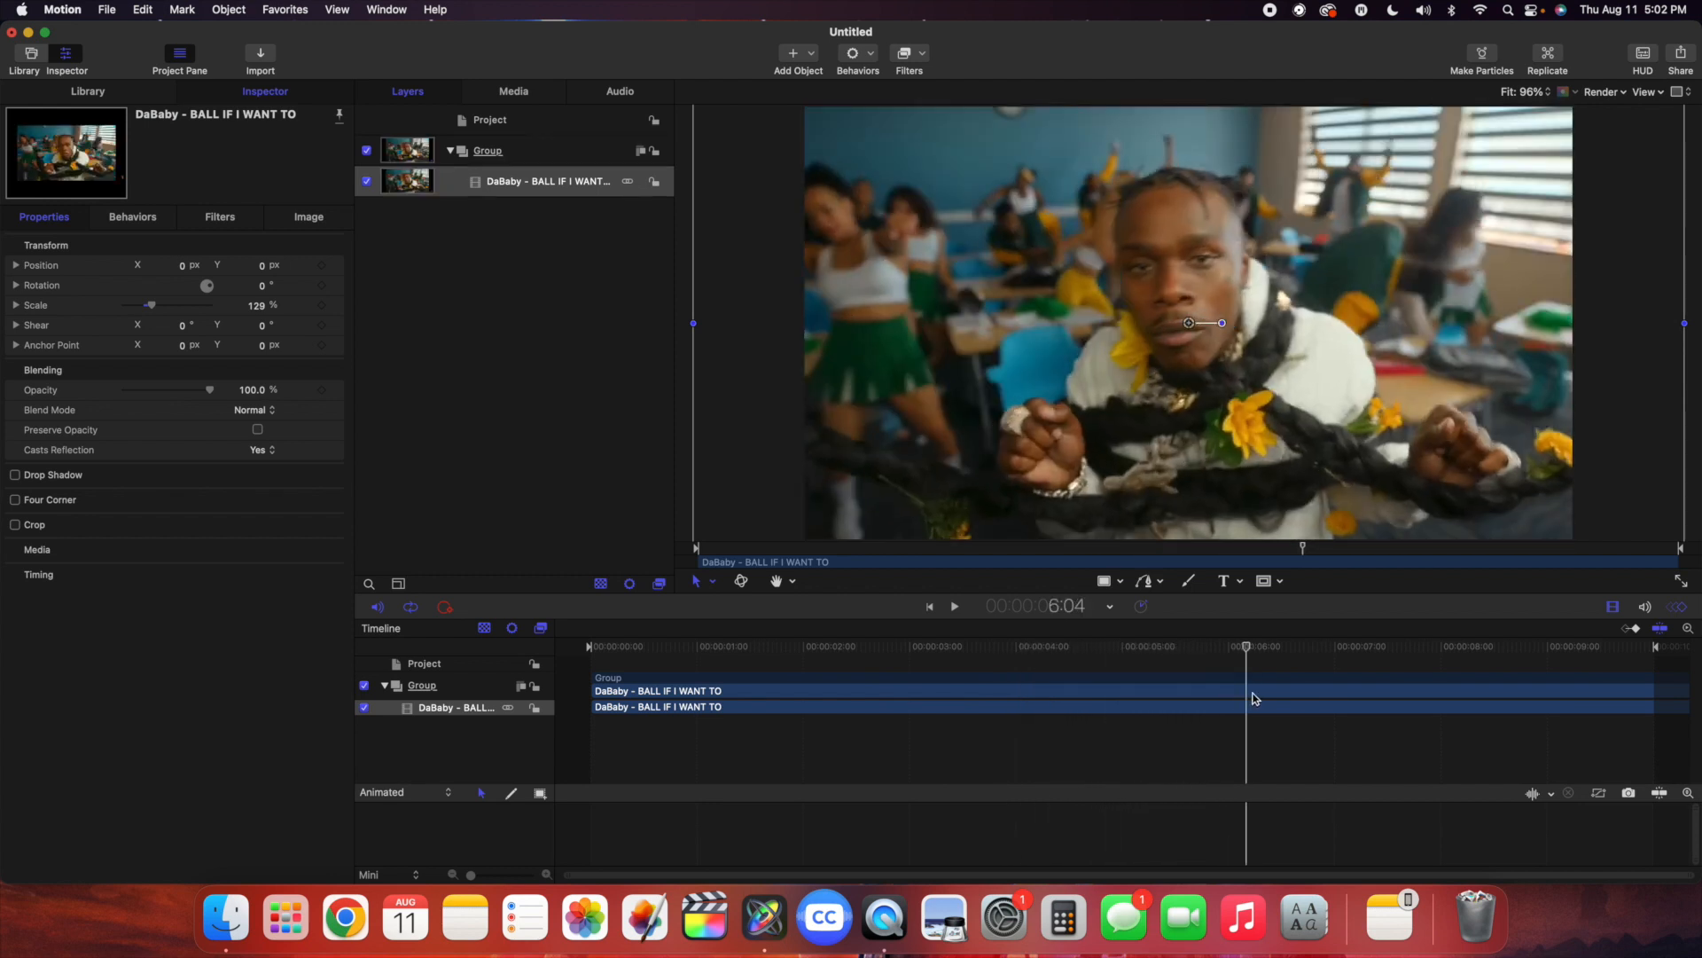
pyautogui.press('Right')
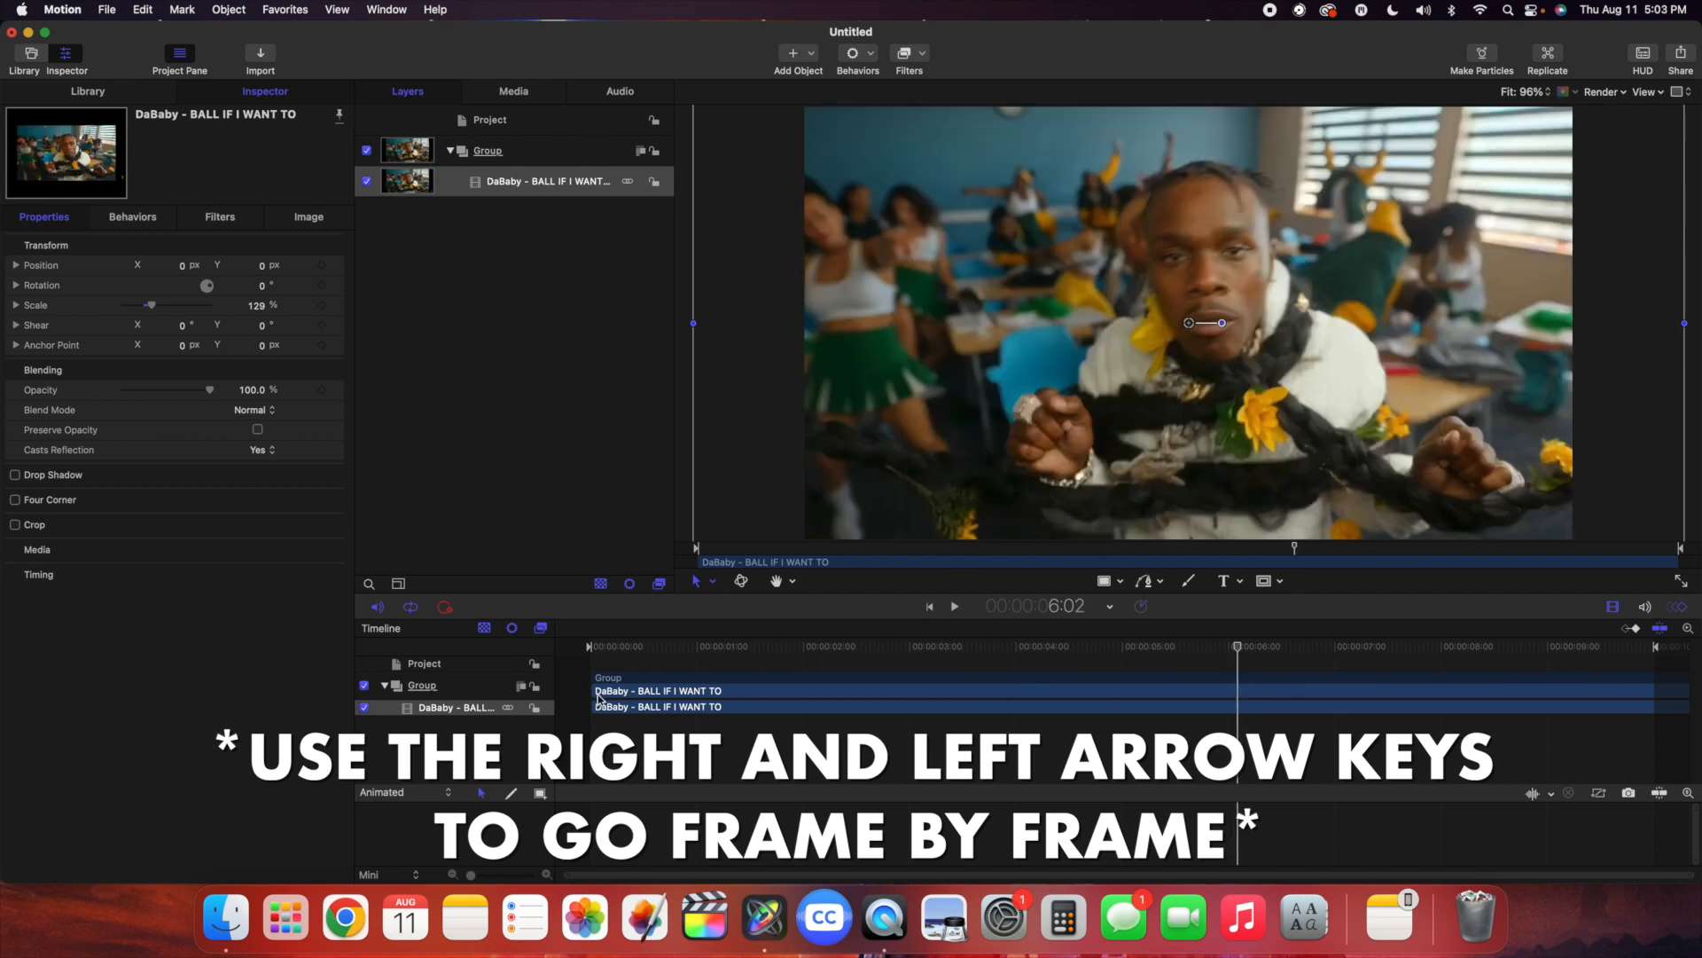
pyautogui.moveTo(679, 700)
pyautogui.mouseDown()
pyautogui.moveTo(1237, 707)
pyautogui.moveTo(620, 709)
pyautogui.mouseUp()
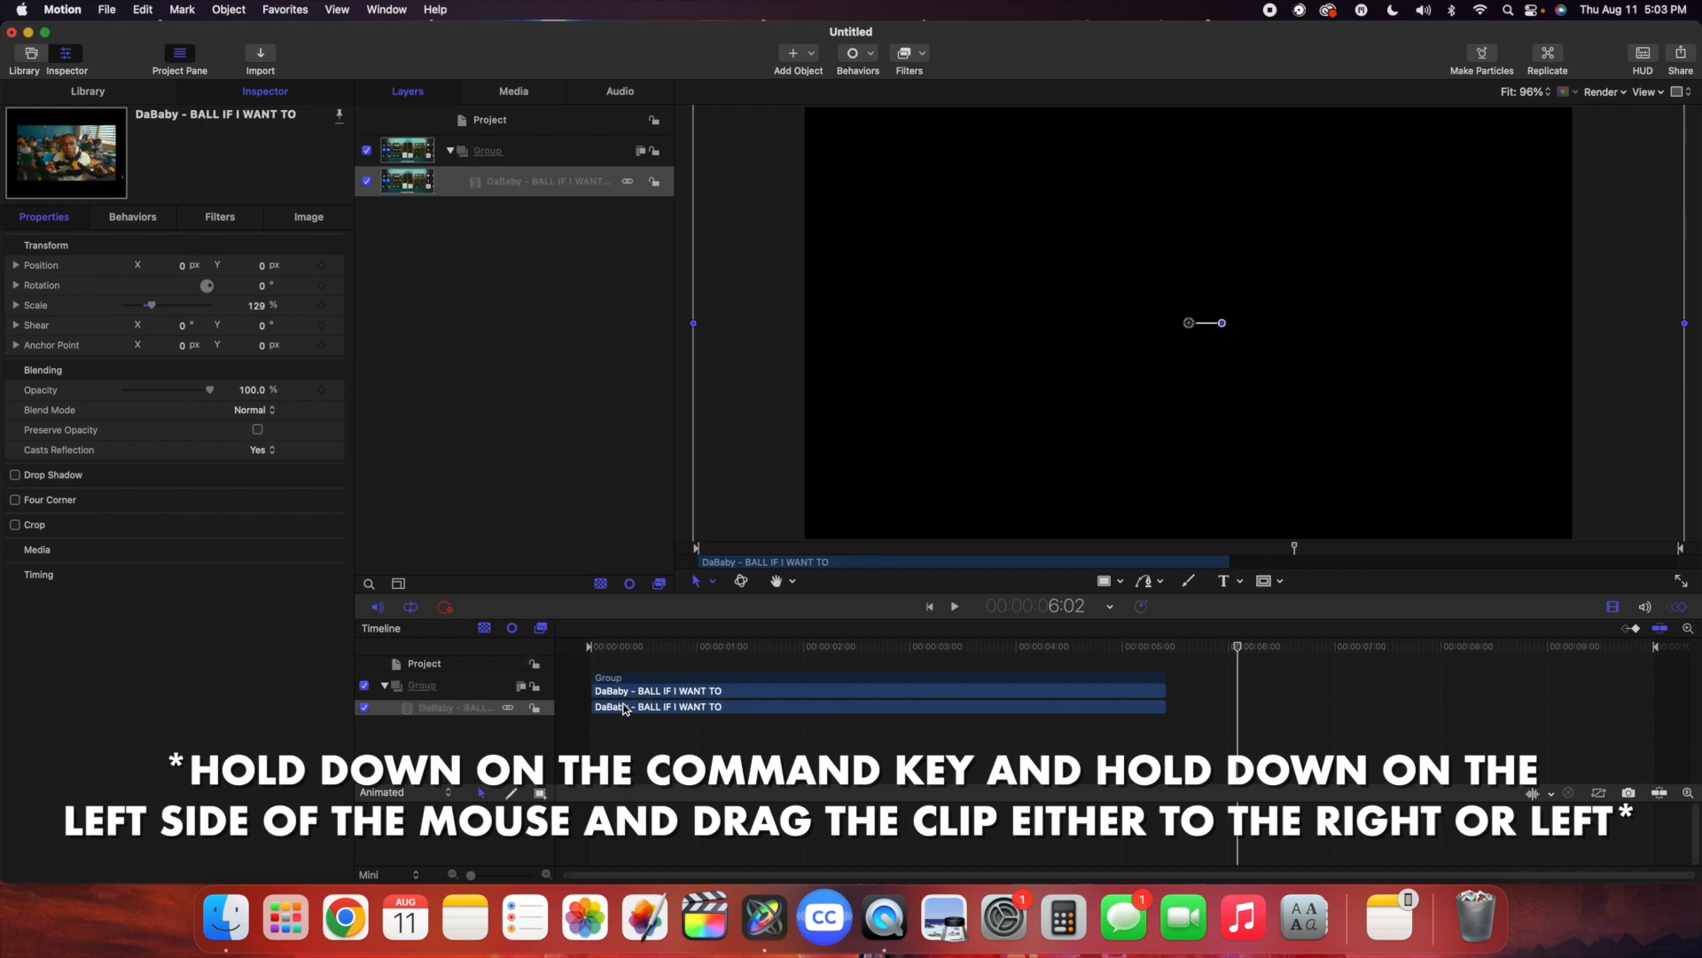
# - Trim the clip's end to about 1:08, just before the cut from the classroom shot to the green cap shot
pyautogui.moveTo(1238, 647); pyautogui.dragTo(670, 658)
pyautogui.press('space')
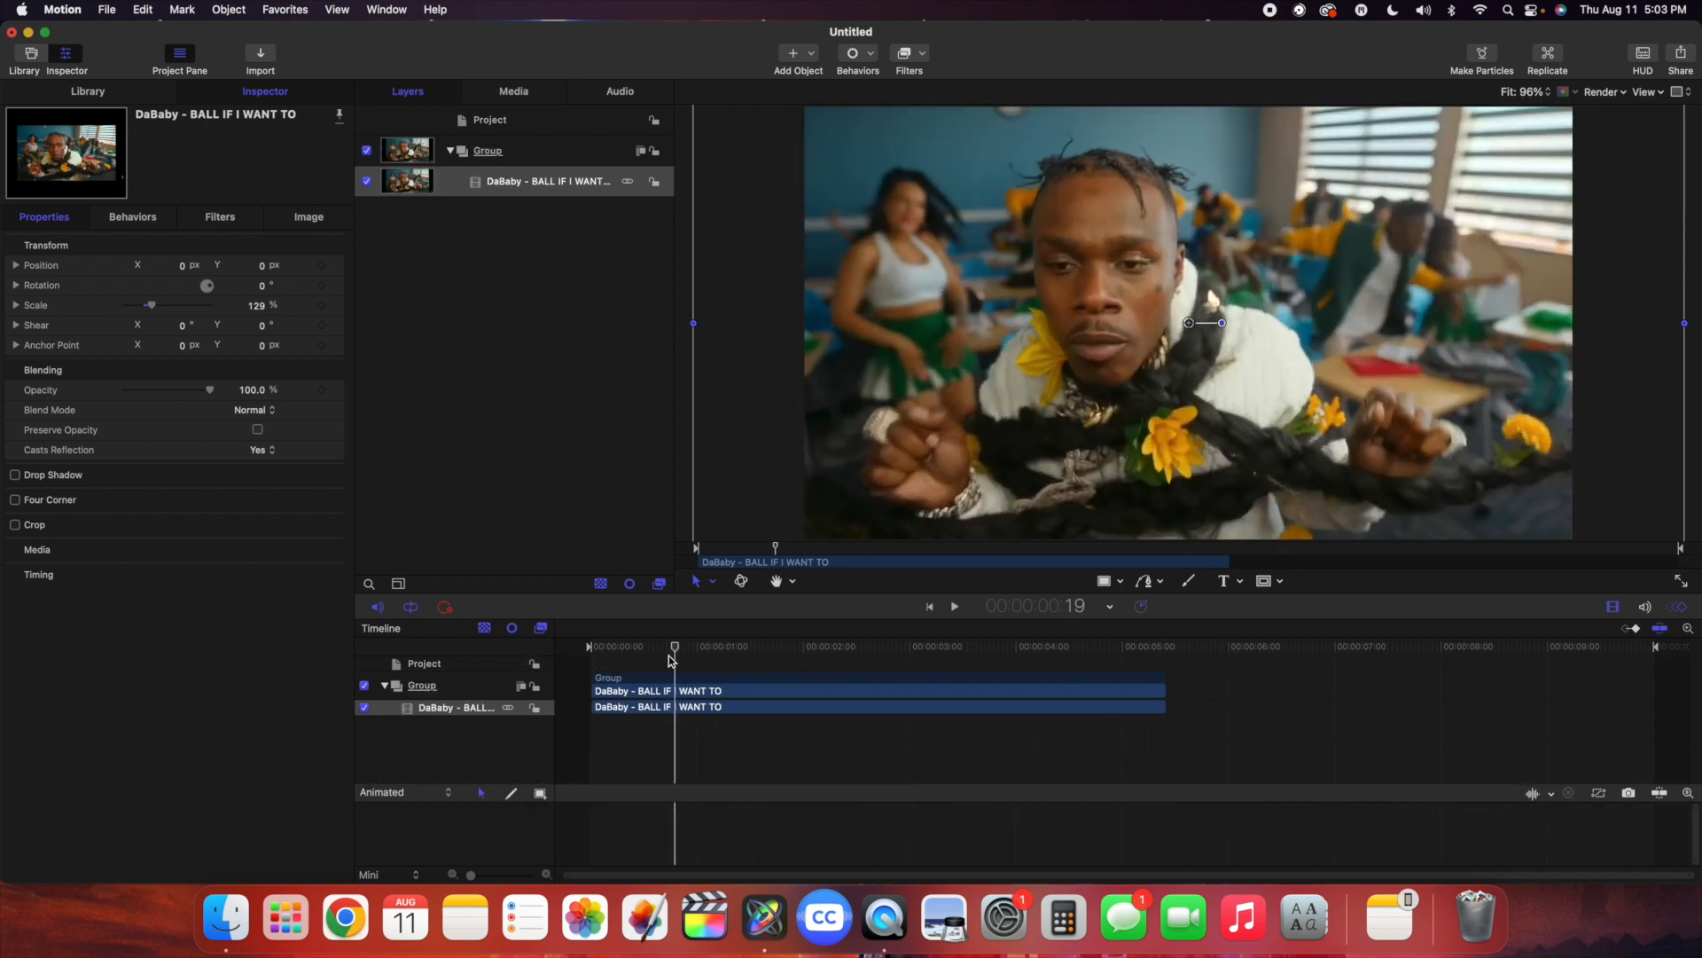
pyautogui.press('Right')
pyautogui.press('Right')
pyautogui.press('Right')
pyautogui.press('Right')
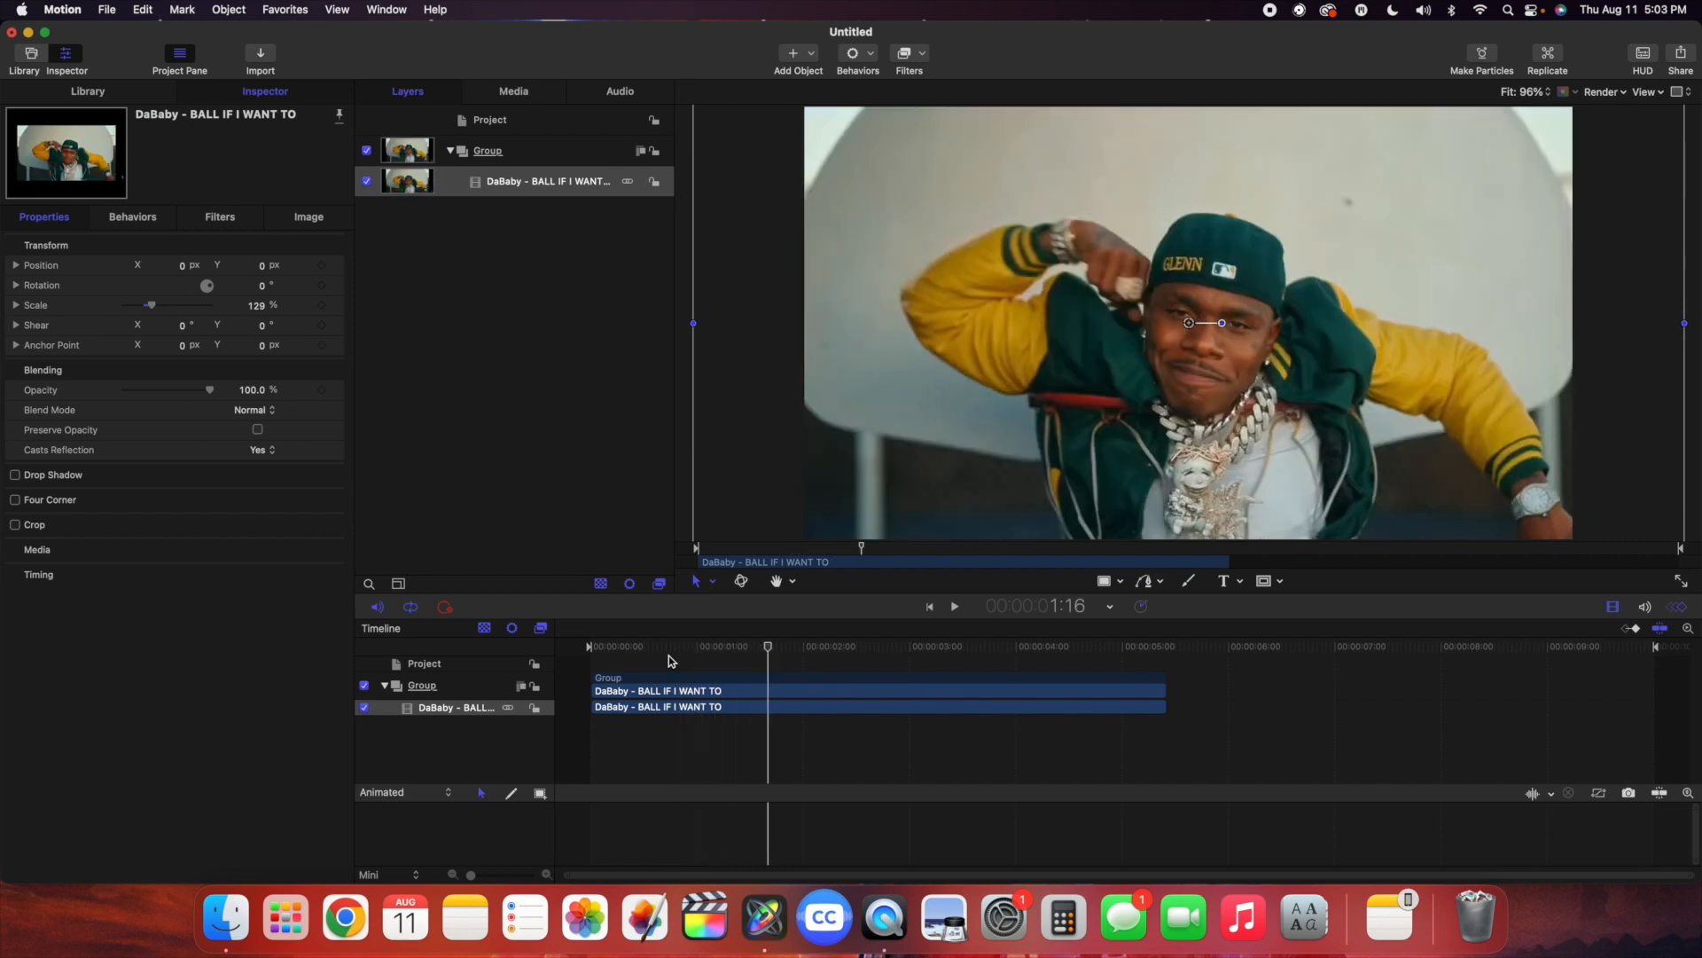
pyautogui.press('Left')
pyautogui.press('Left')
pyautogui.press('Left')
pyautogui.press('Left')
pyautogui.press('Left')
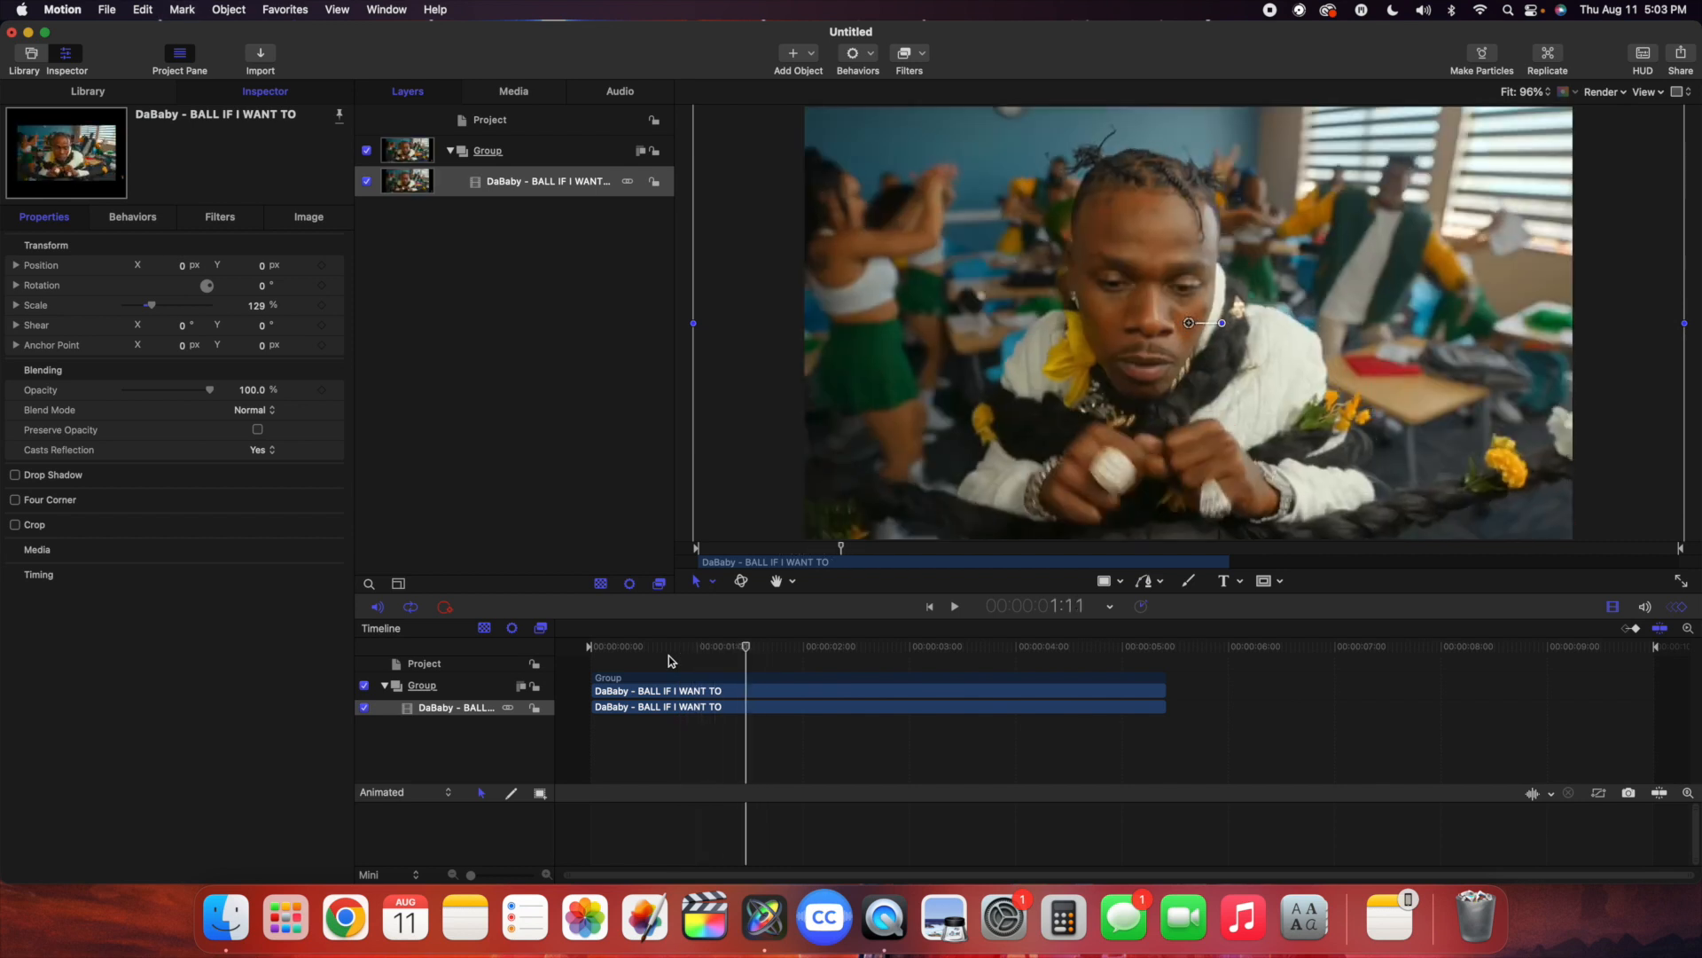
pyautogui.moveTo(1166, 691); pyautogui.dragTo(540, 656)
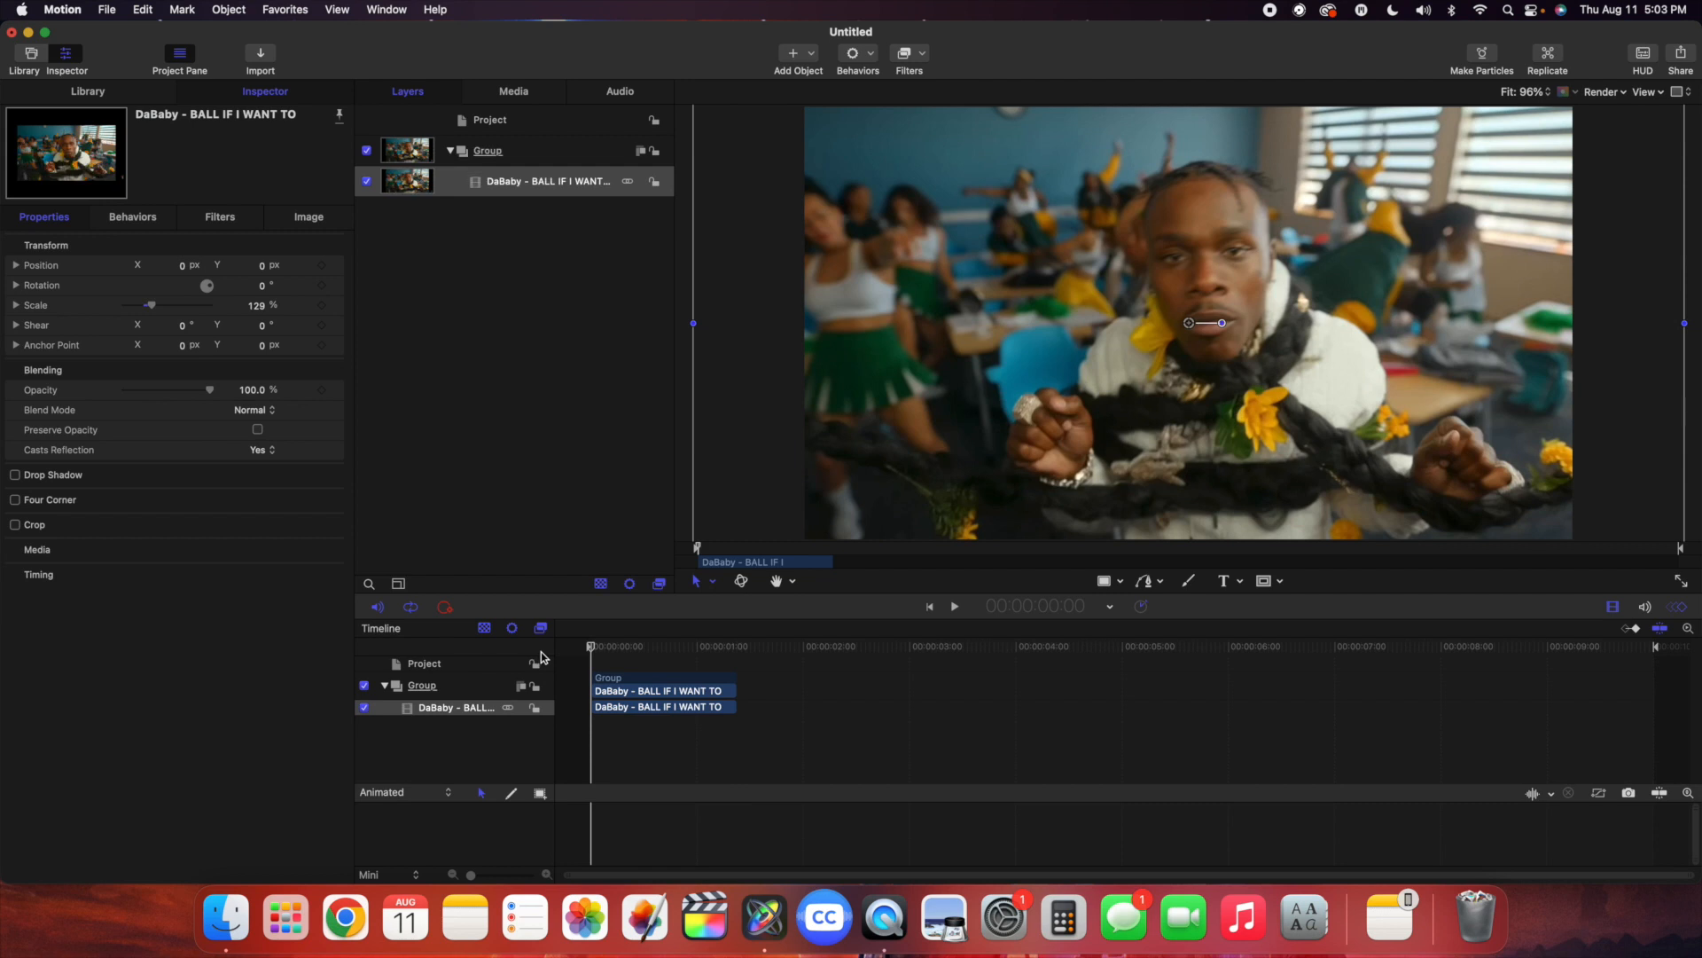
# - Play back the trimmed clip to check it and return the playhead to the project start
pyautogui.press('space')
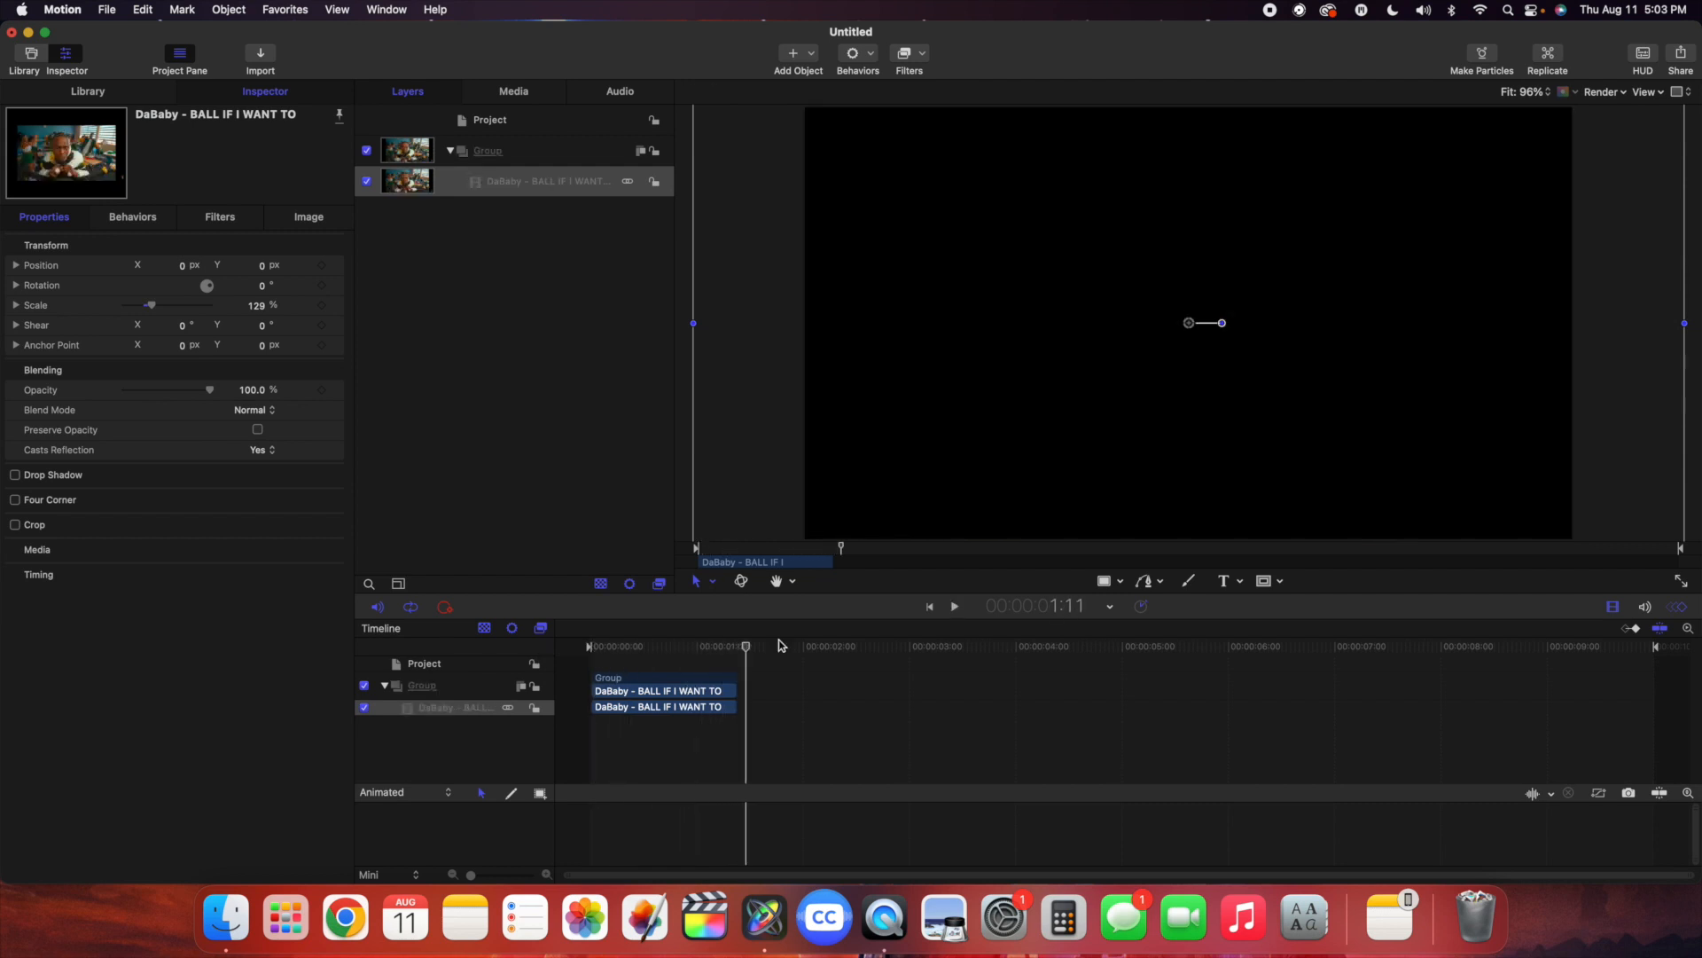
pyautogui.click(930, 607)
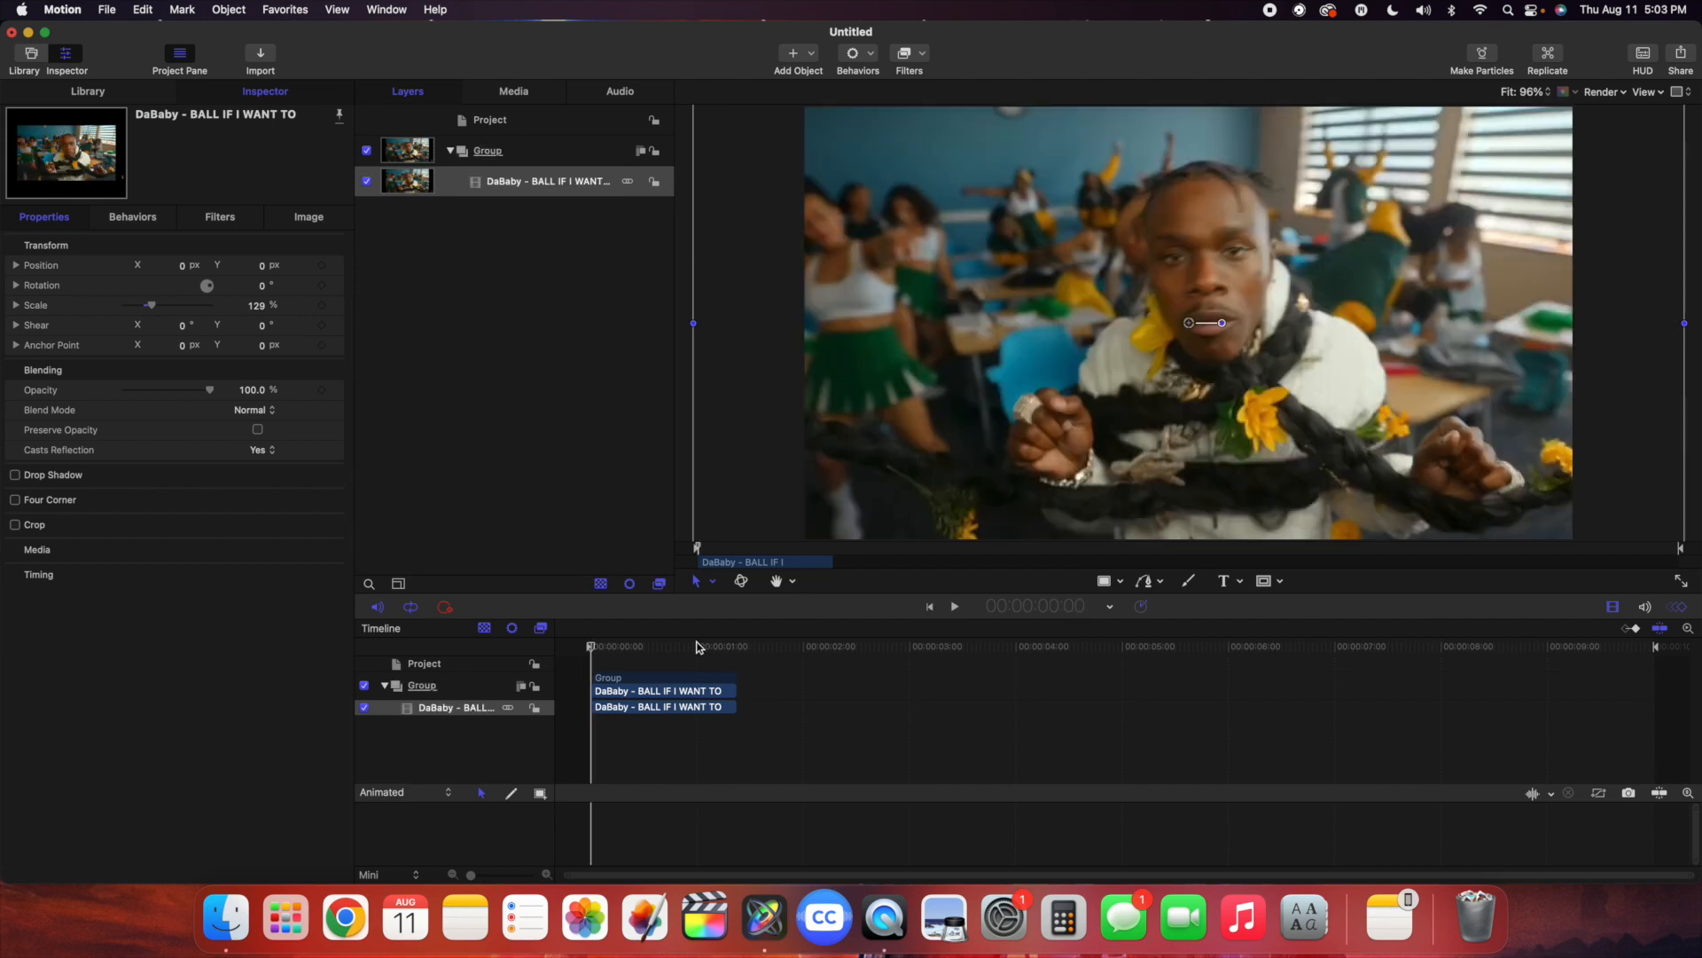
pyautogui.press('space')
pyautogui.press('space')
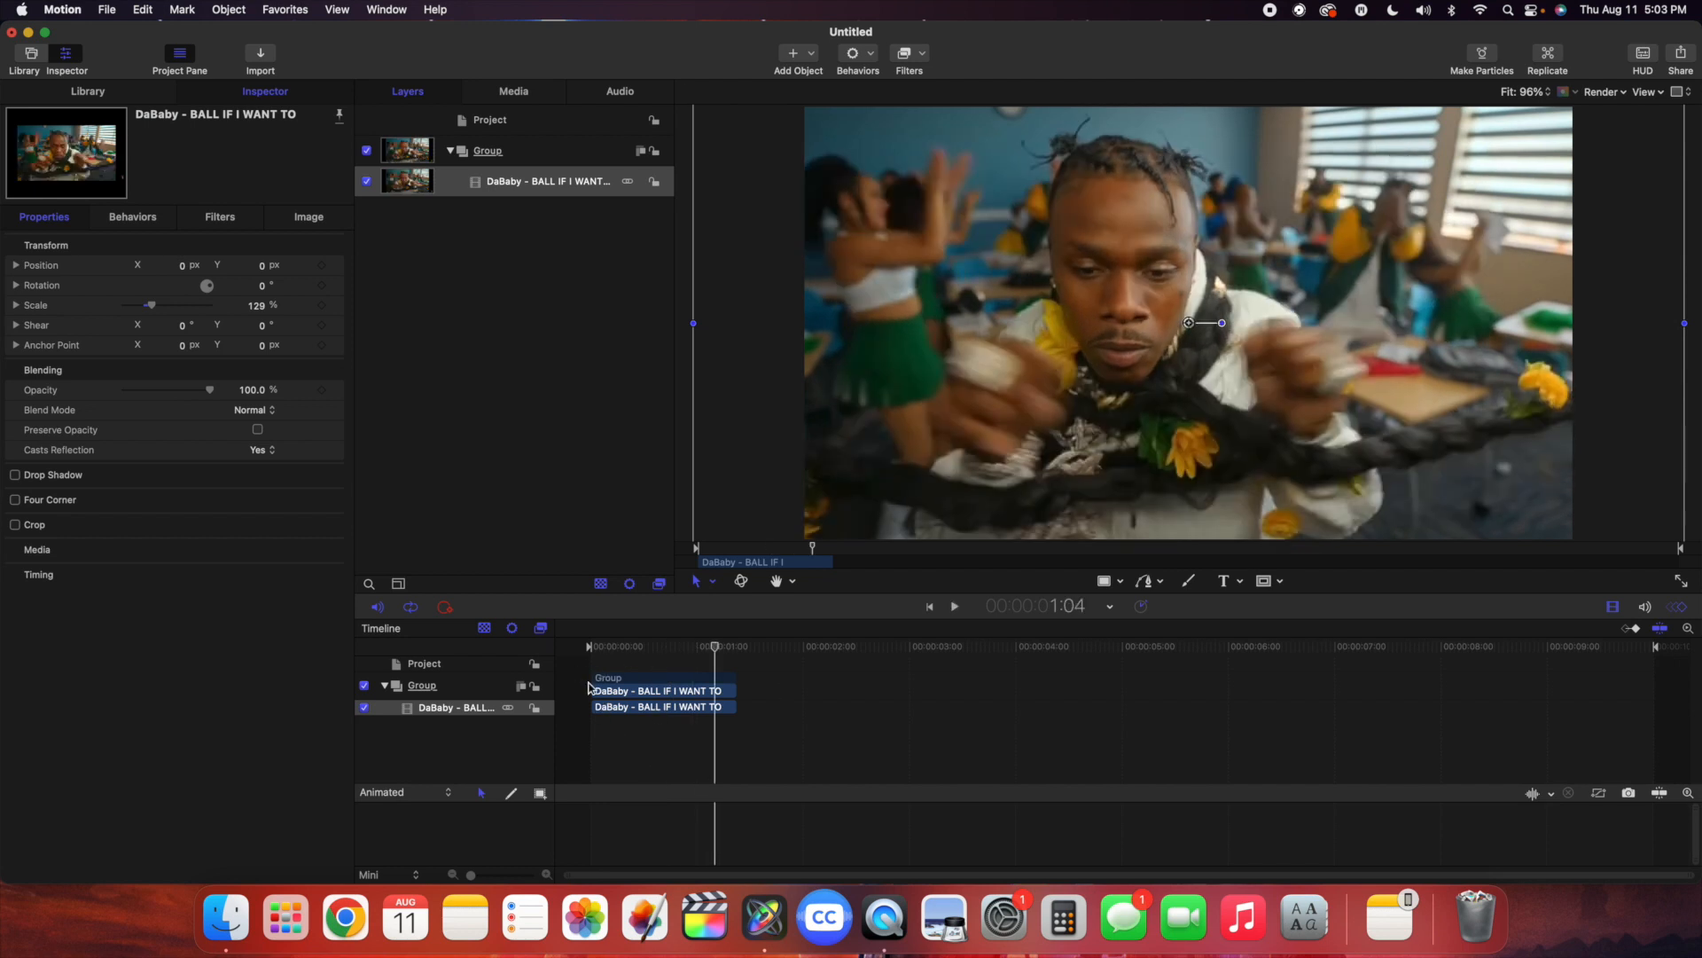
pyautogui.press('super+a')
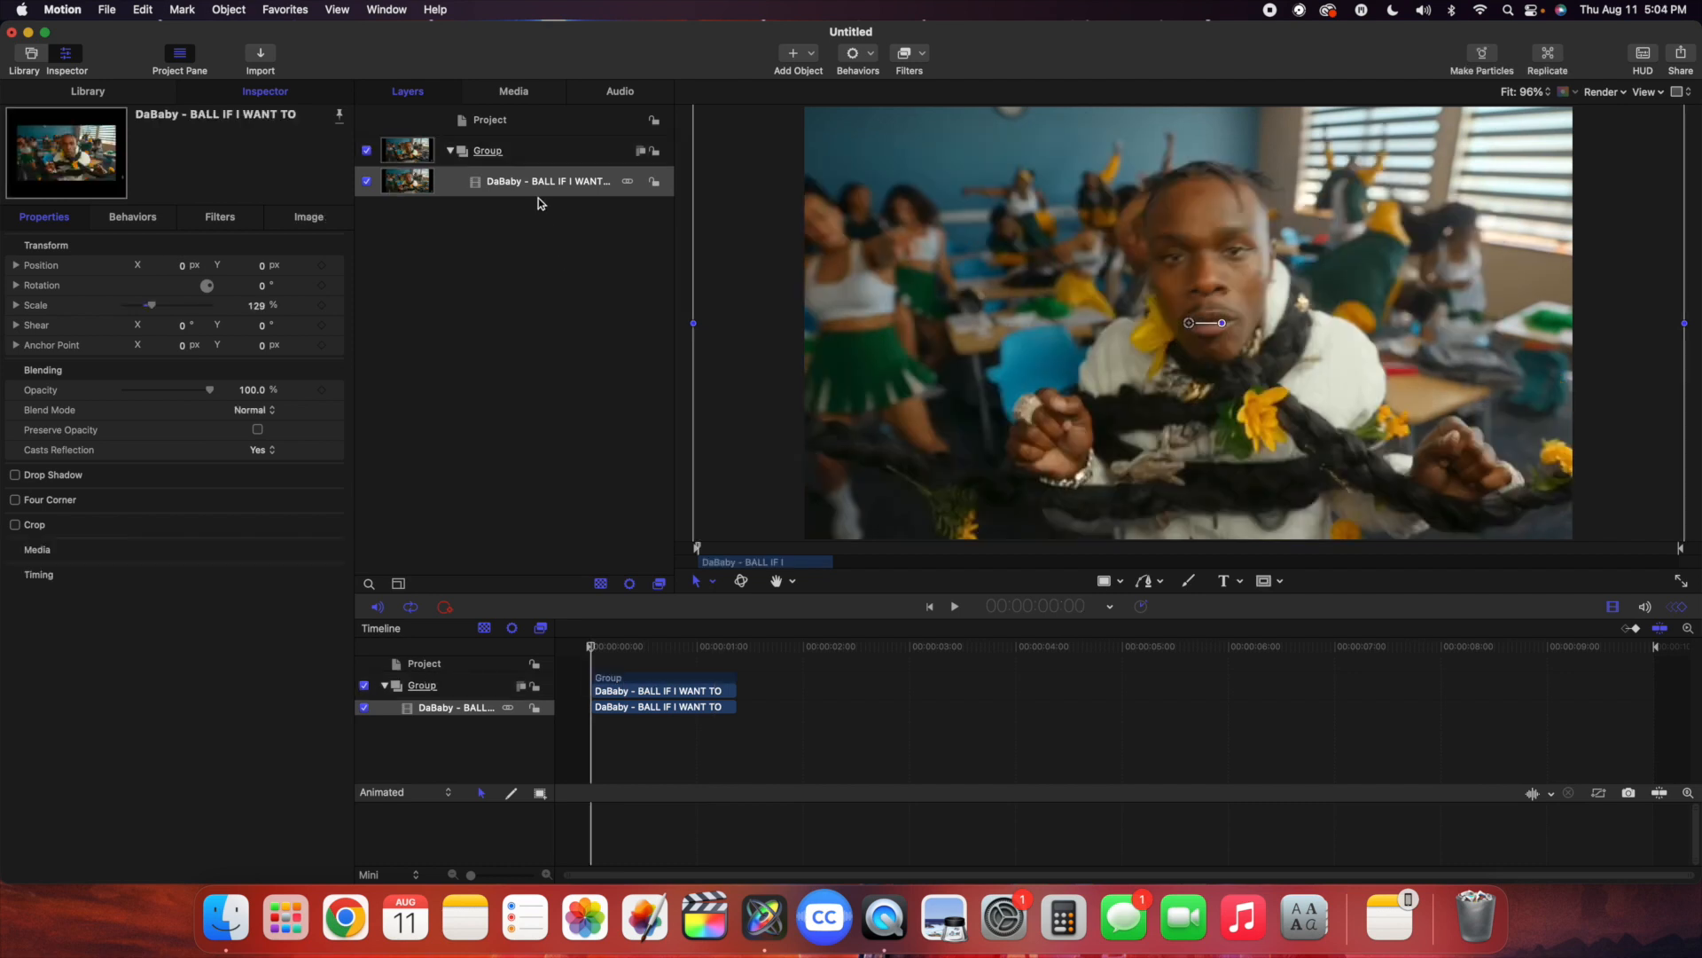
# - Add a camera to the project and switch the existing 2D group to 3D
pyautogui.click(536, 188)
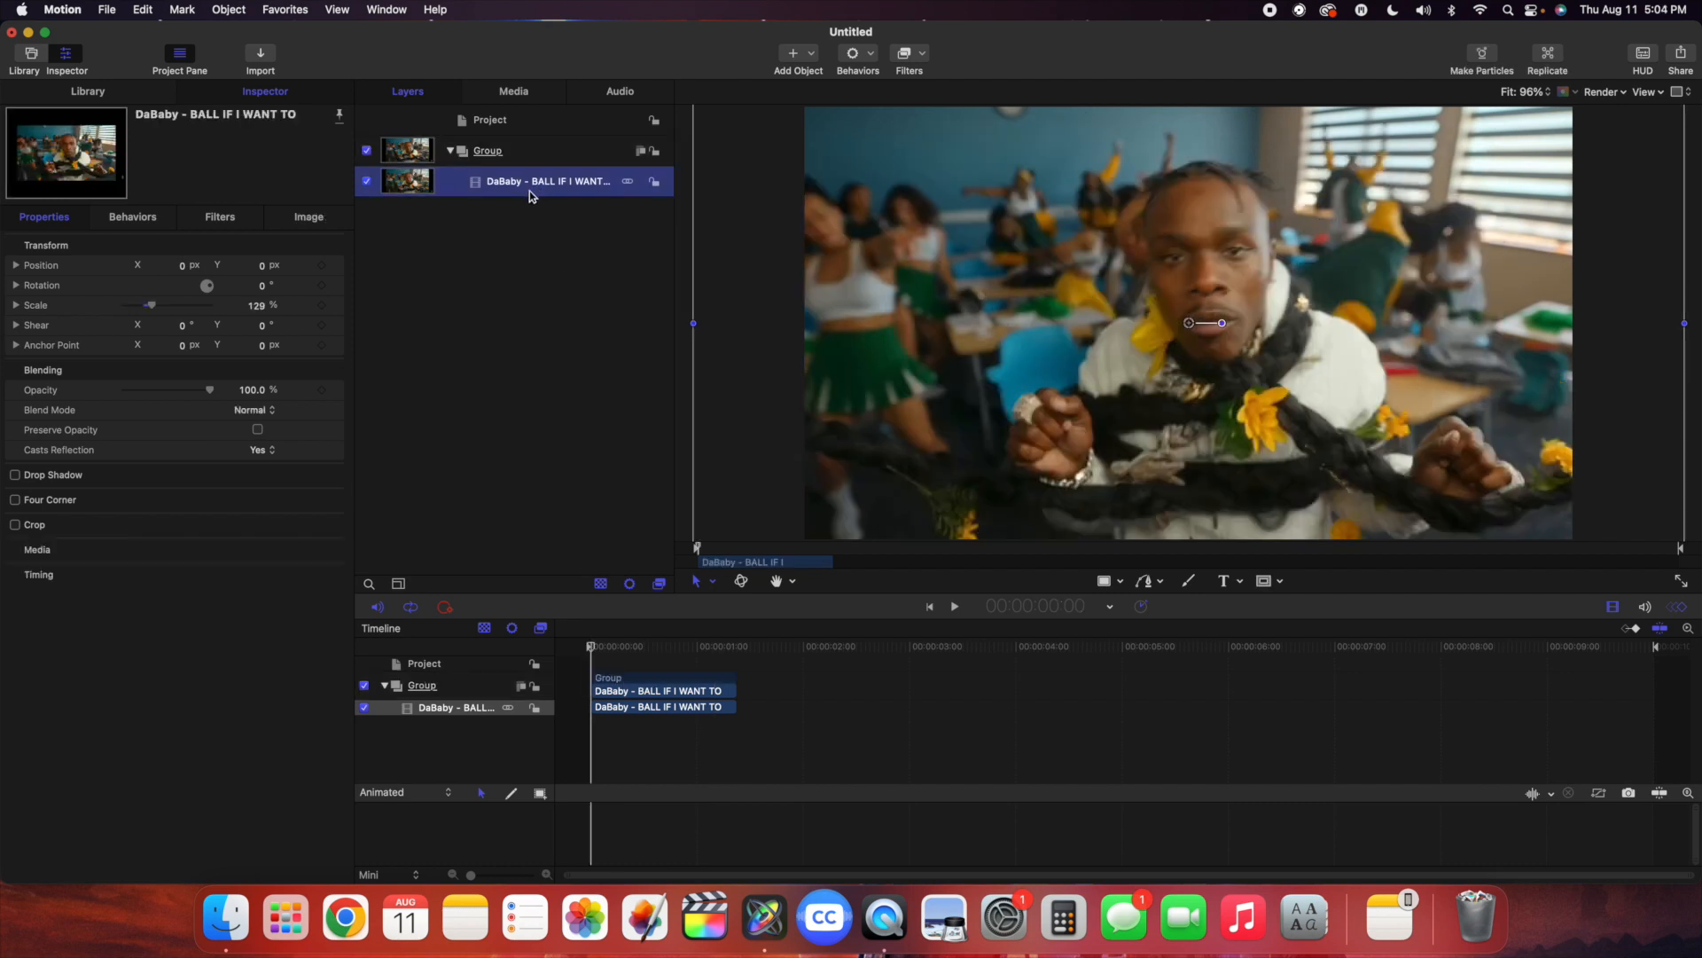
pyautogui.click(812, 57)
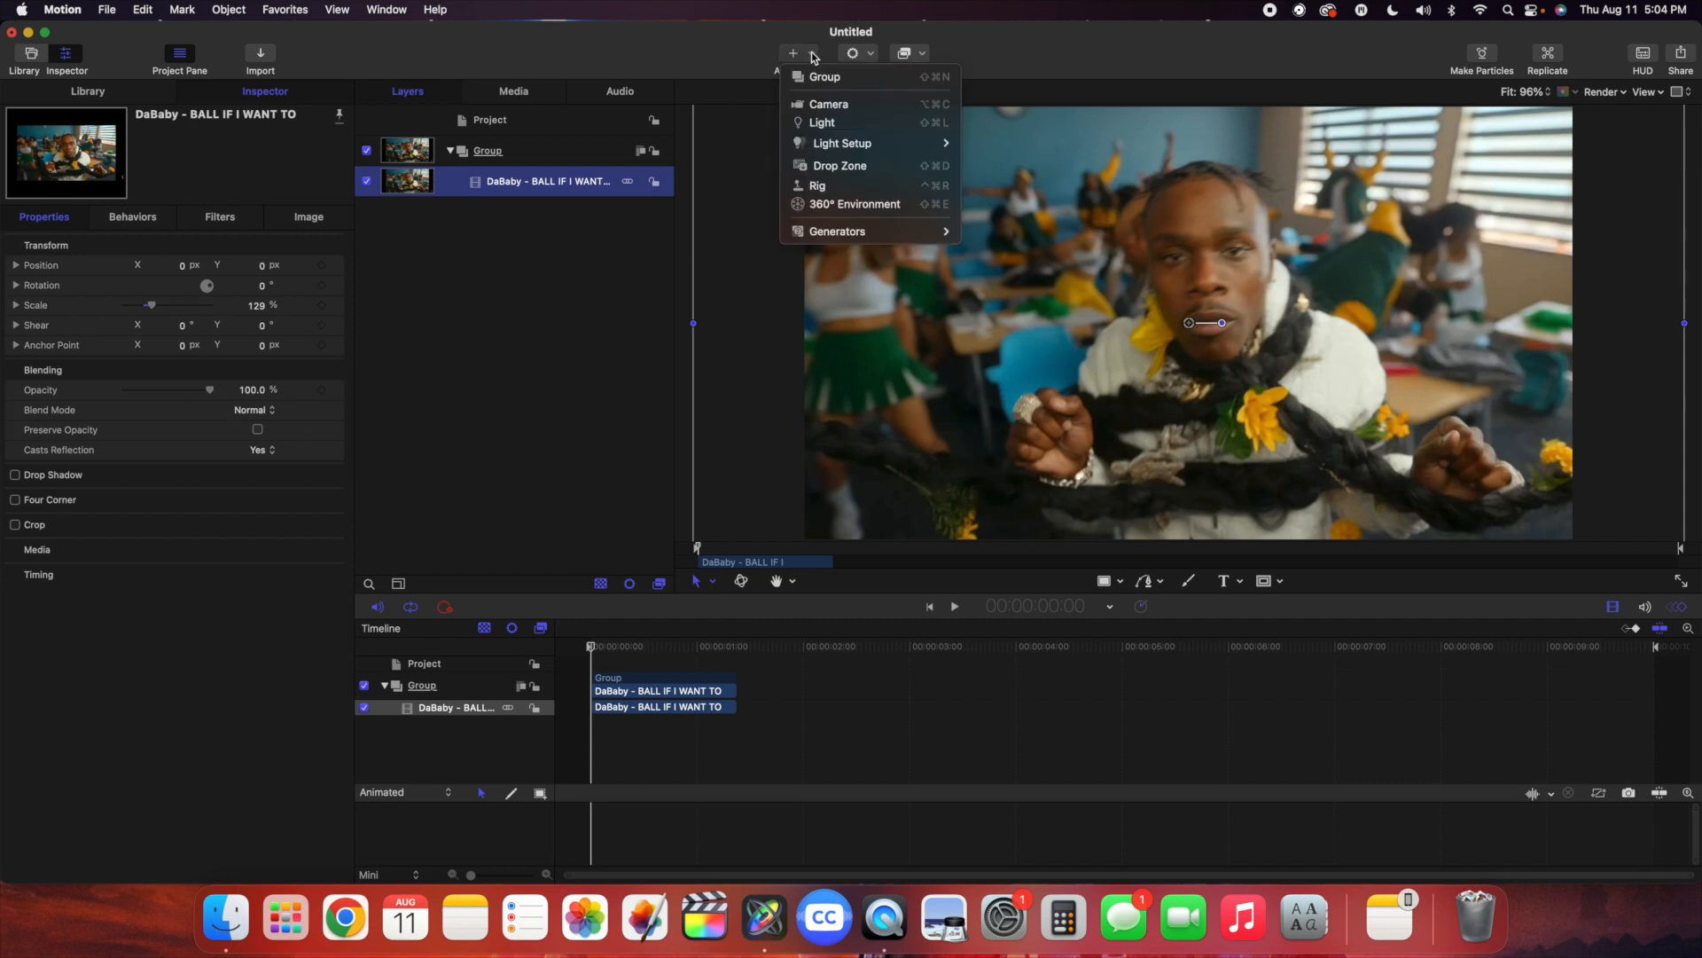
pyautogui.click(814, 105)
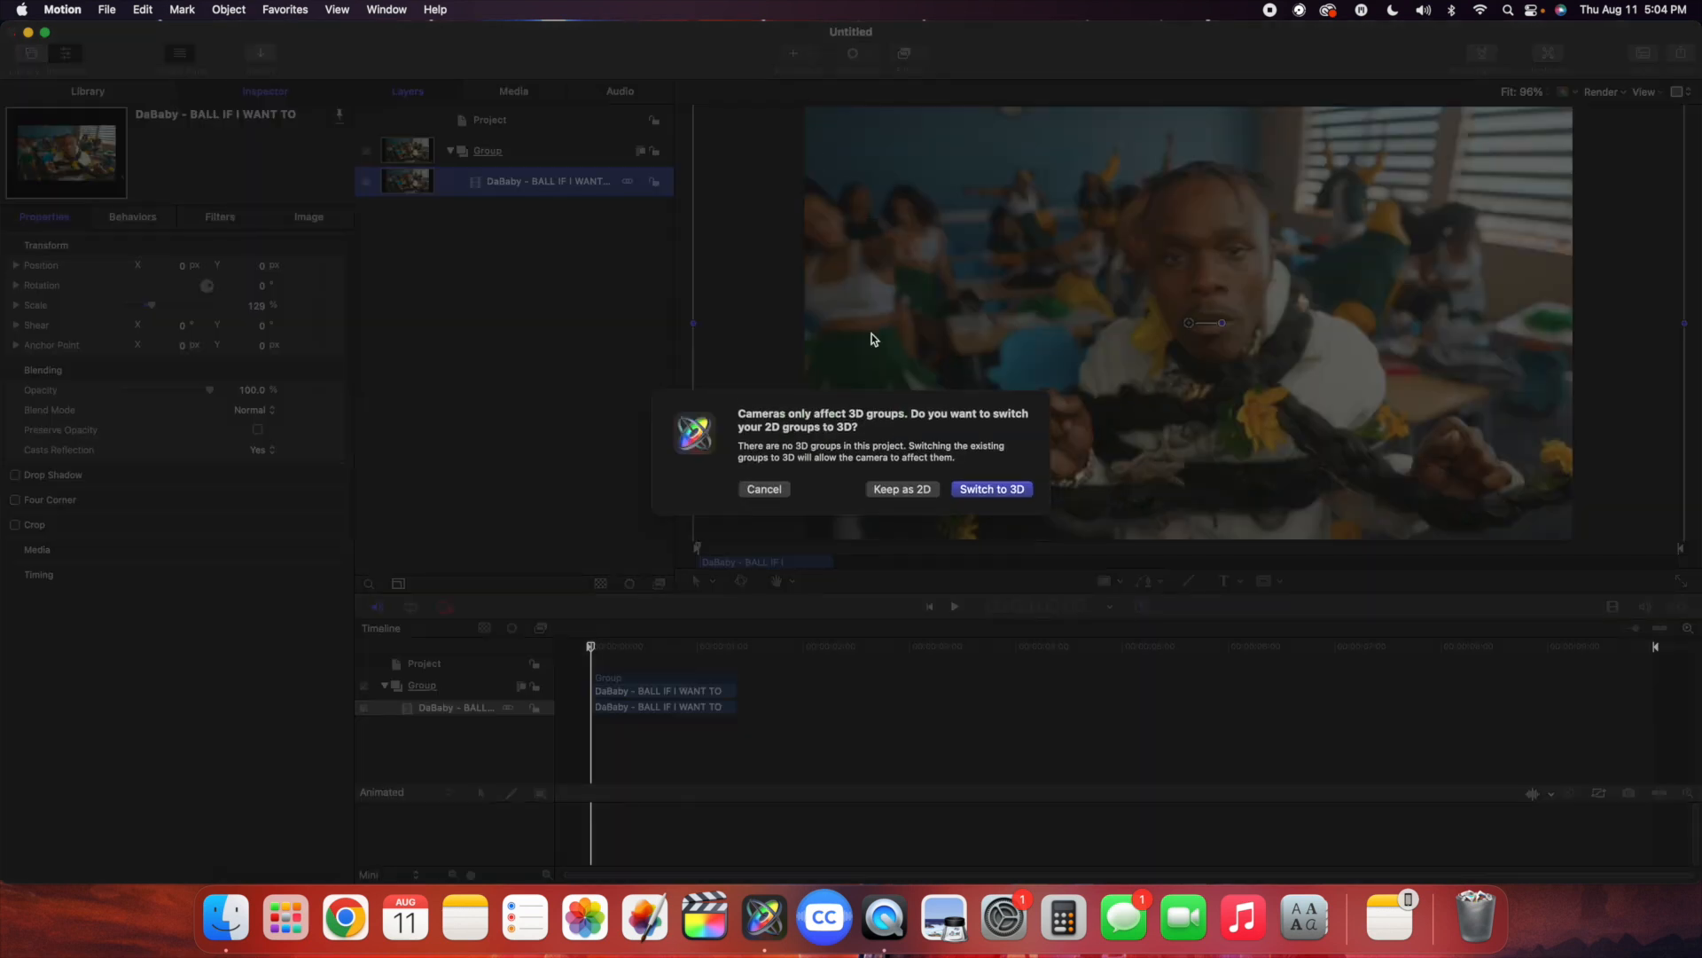
pyautogui.click(979, 489)
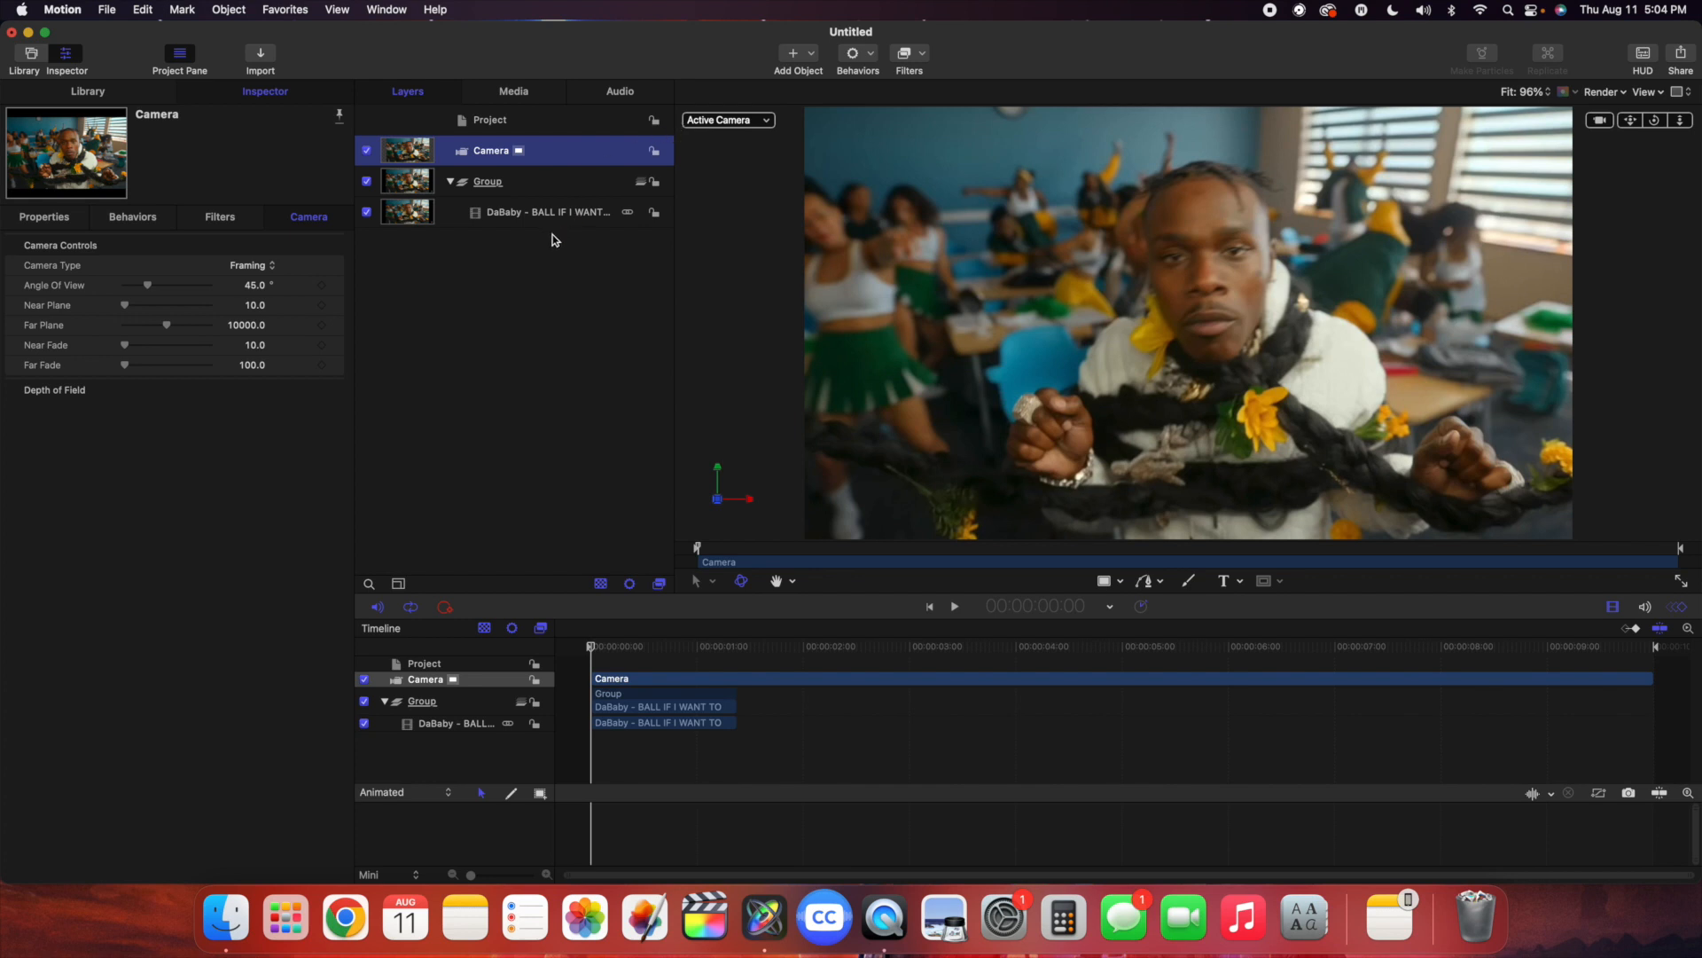
# - Add a Track parameter behavior to the camera's Position
pyautogui.click(44, 218)
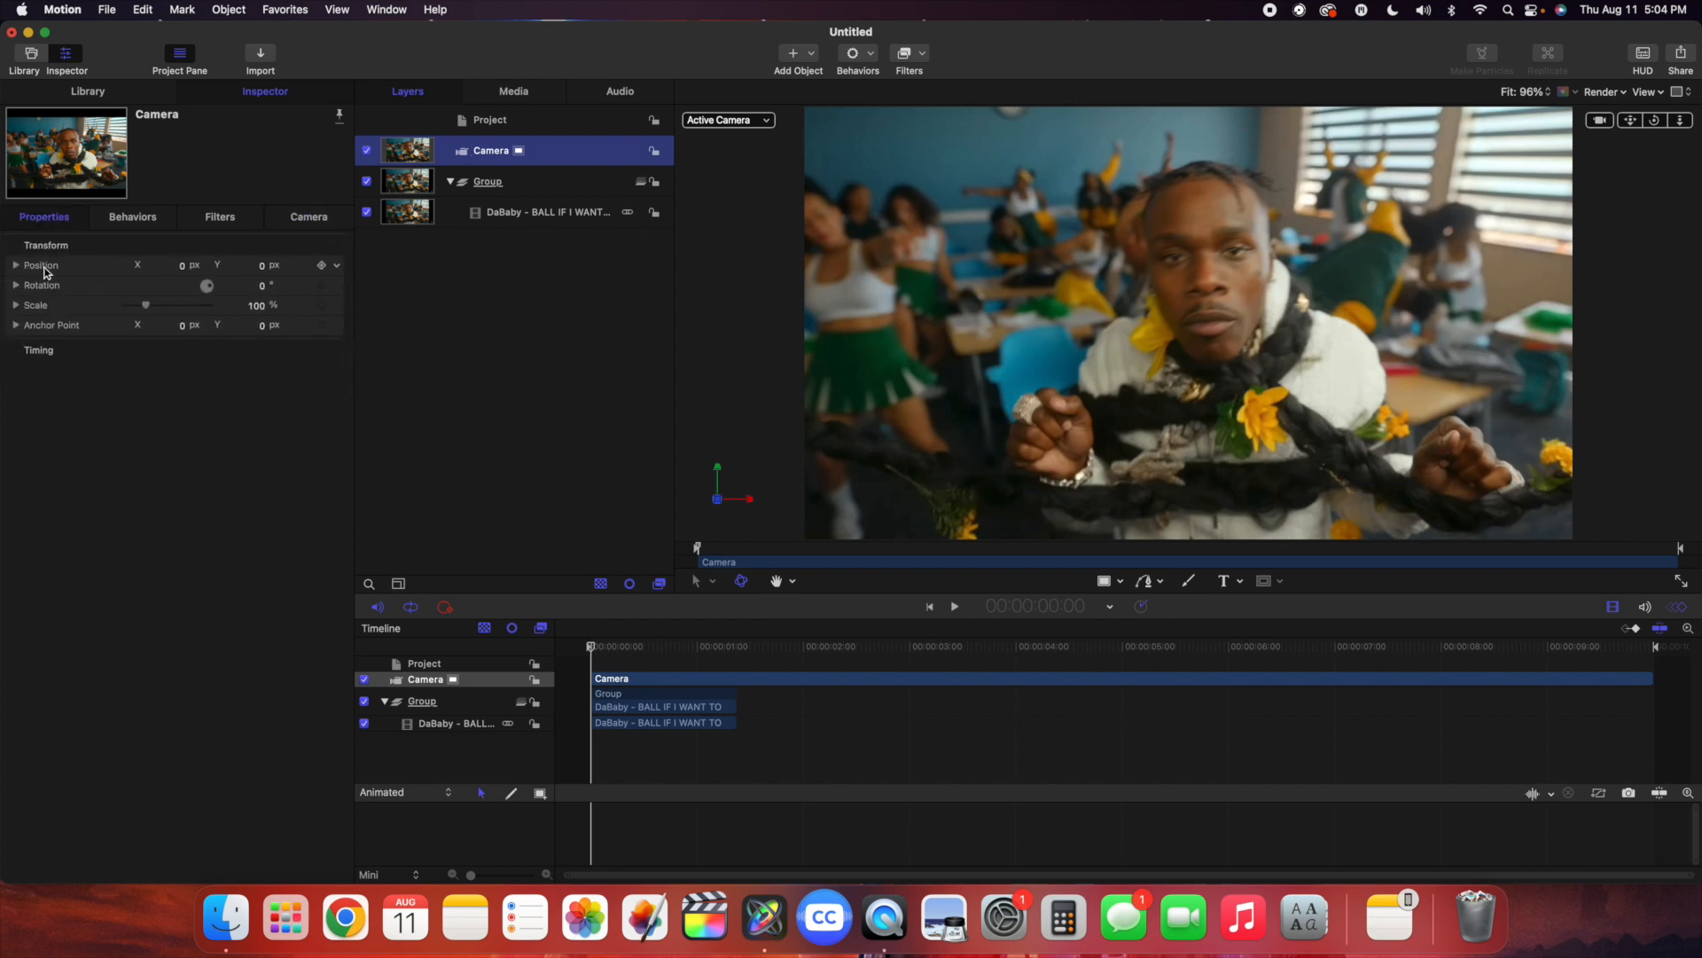
pyautogui.click(338, 268)
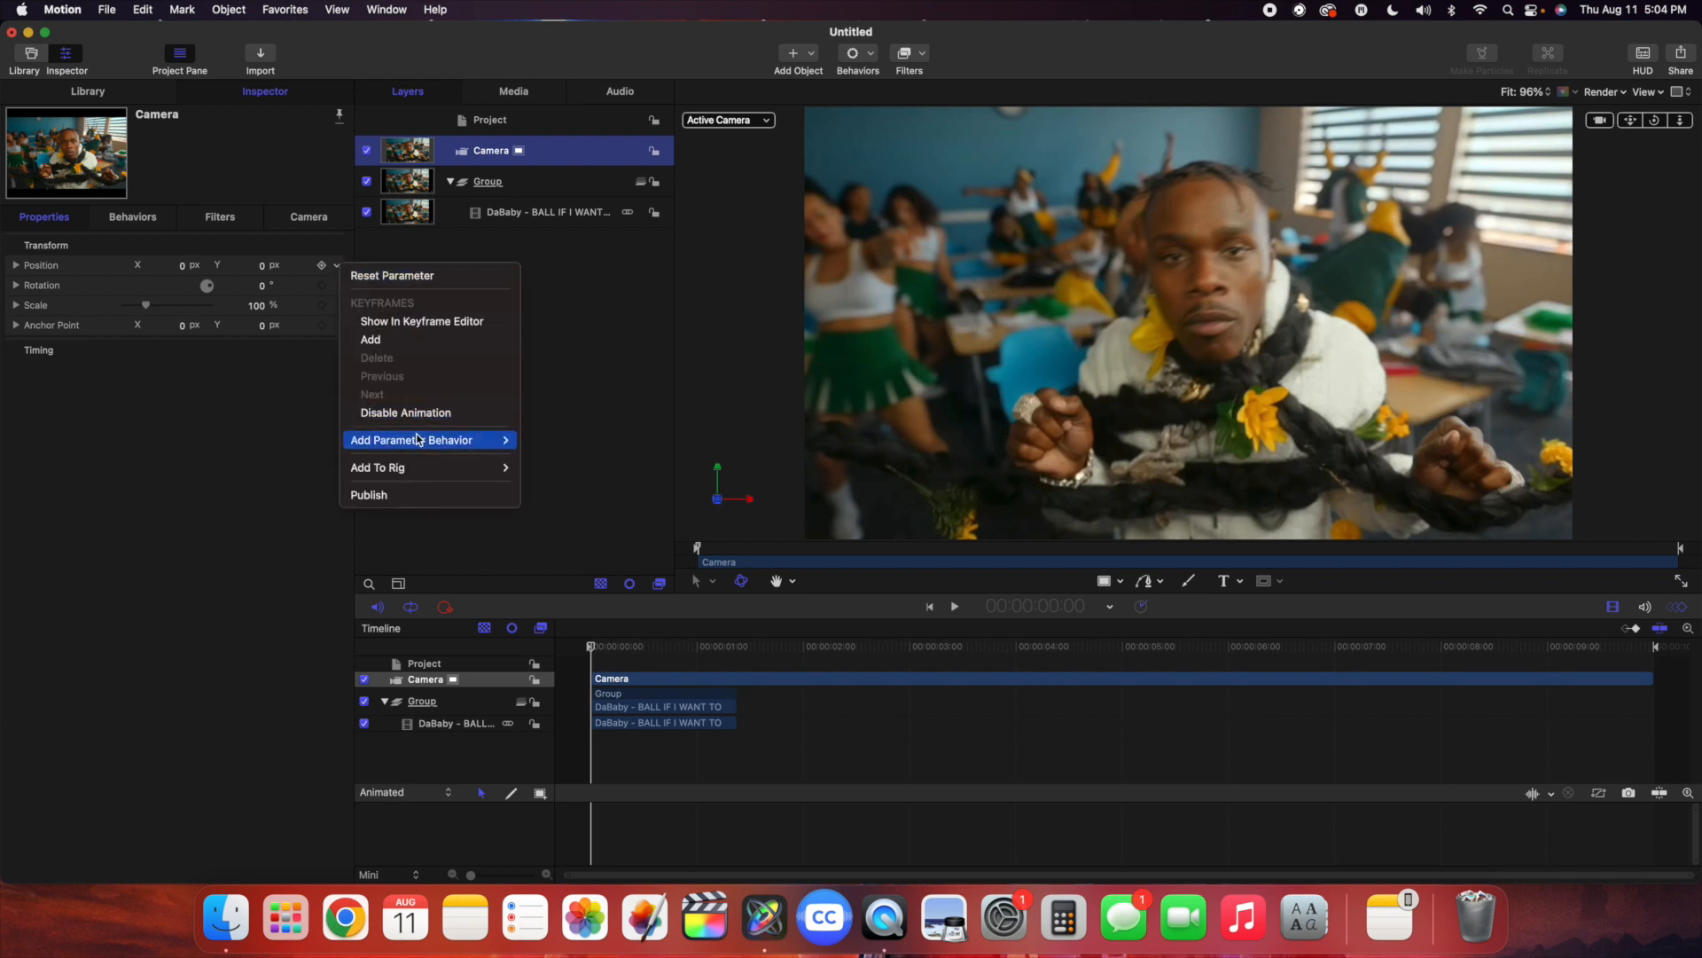
pyautogui.moveTo(418, 439)
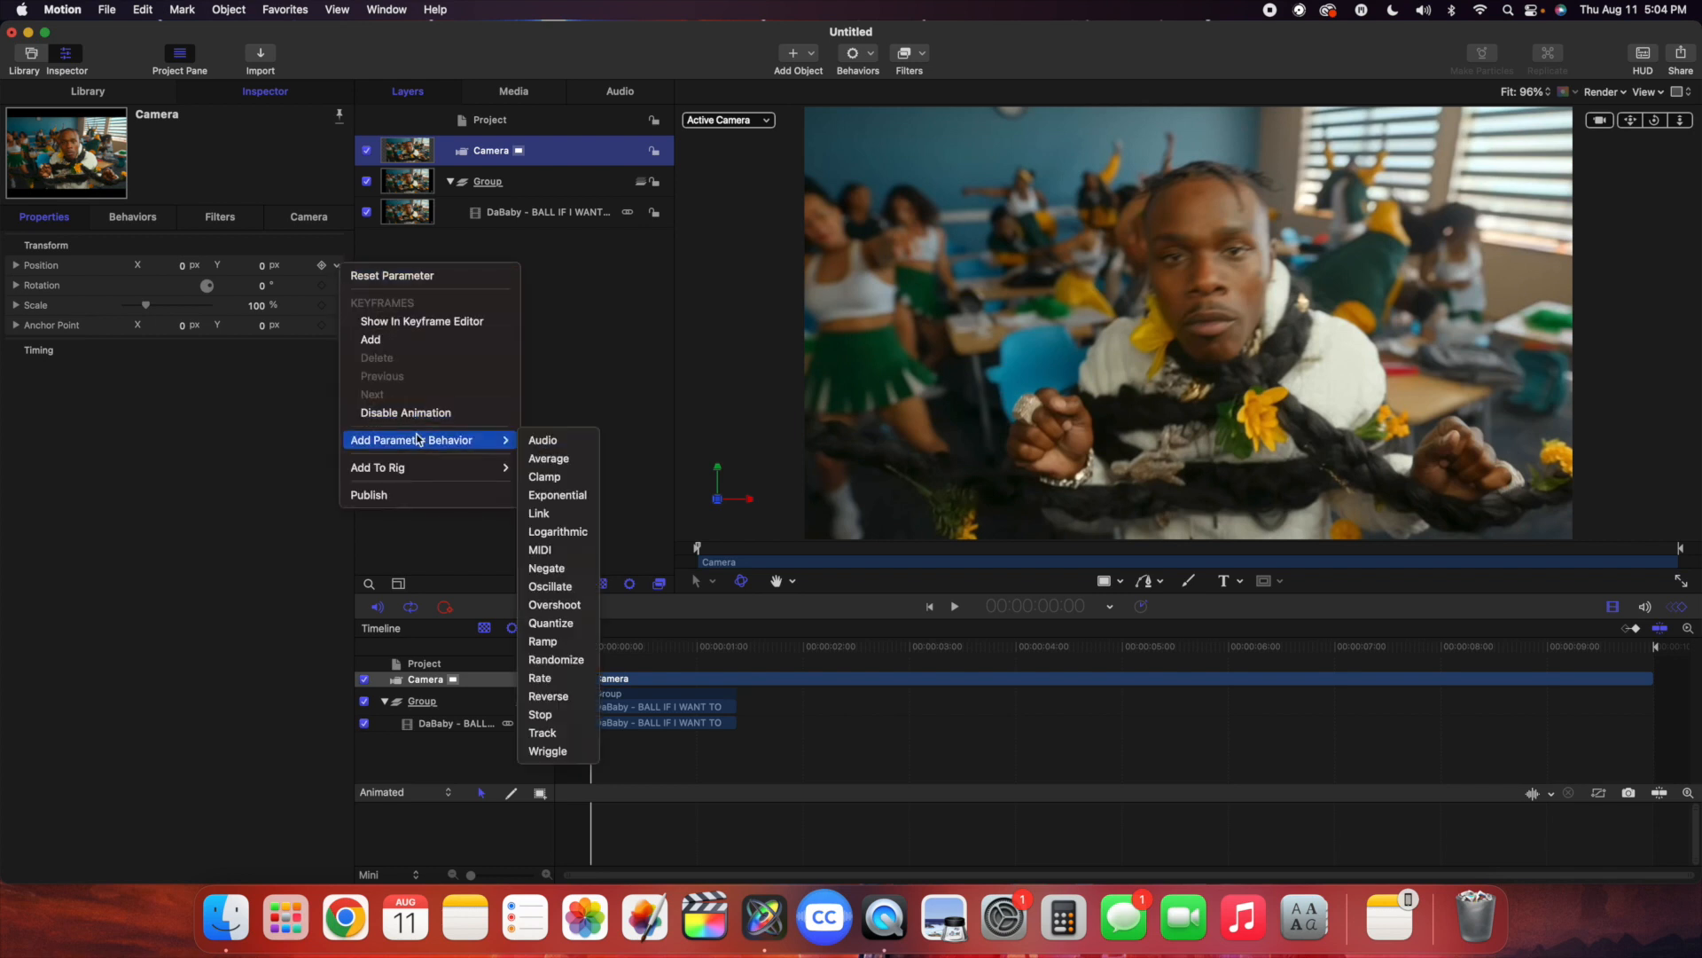
pyautogui.click(540, 733)
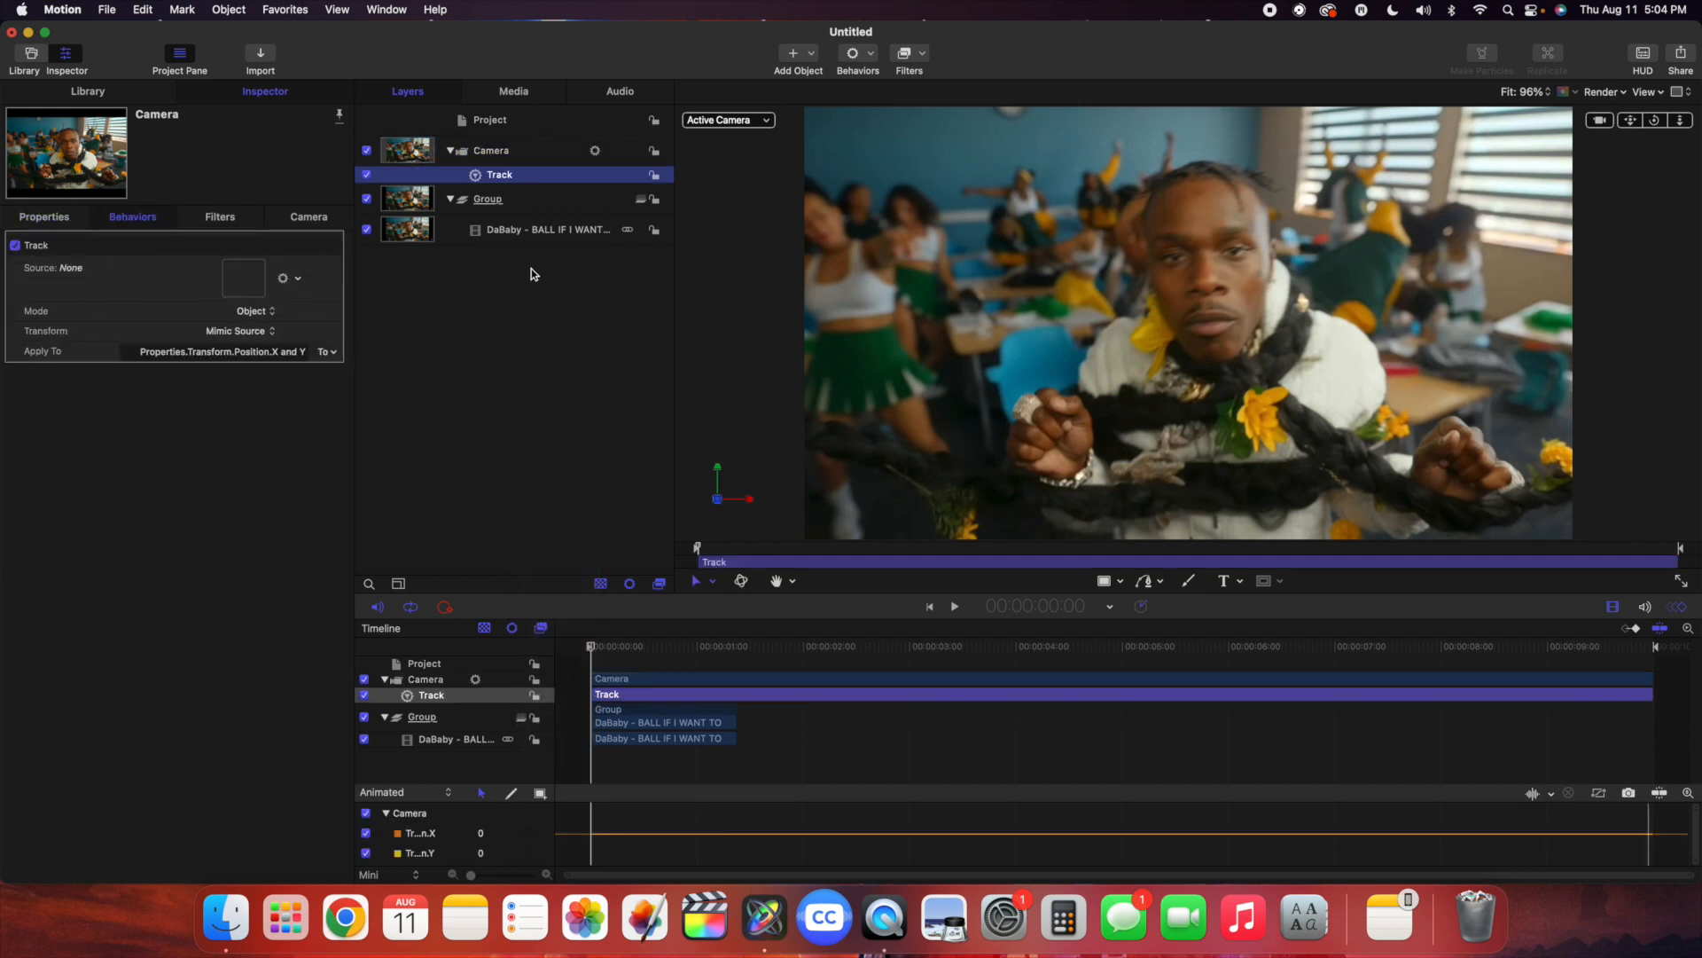
# - Set the DaBaby clip as the Track source and fit the tracker over the man's nose and eyes at about 62% scale
pyautogui.moveTo(541, 235); pyautogui.dragTo(249, 273)
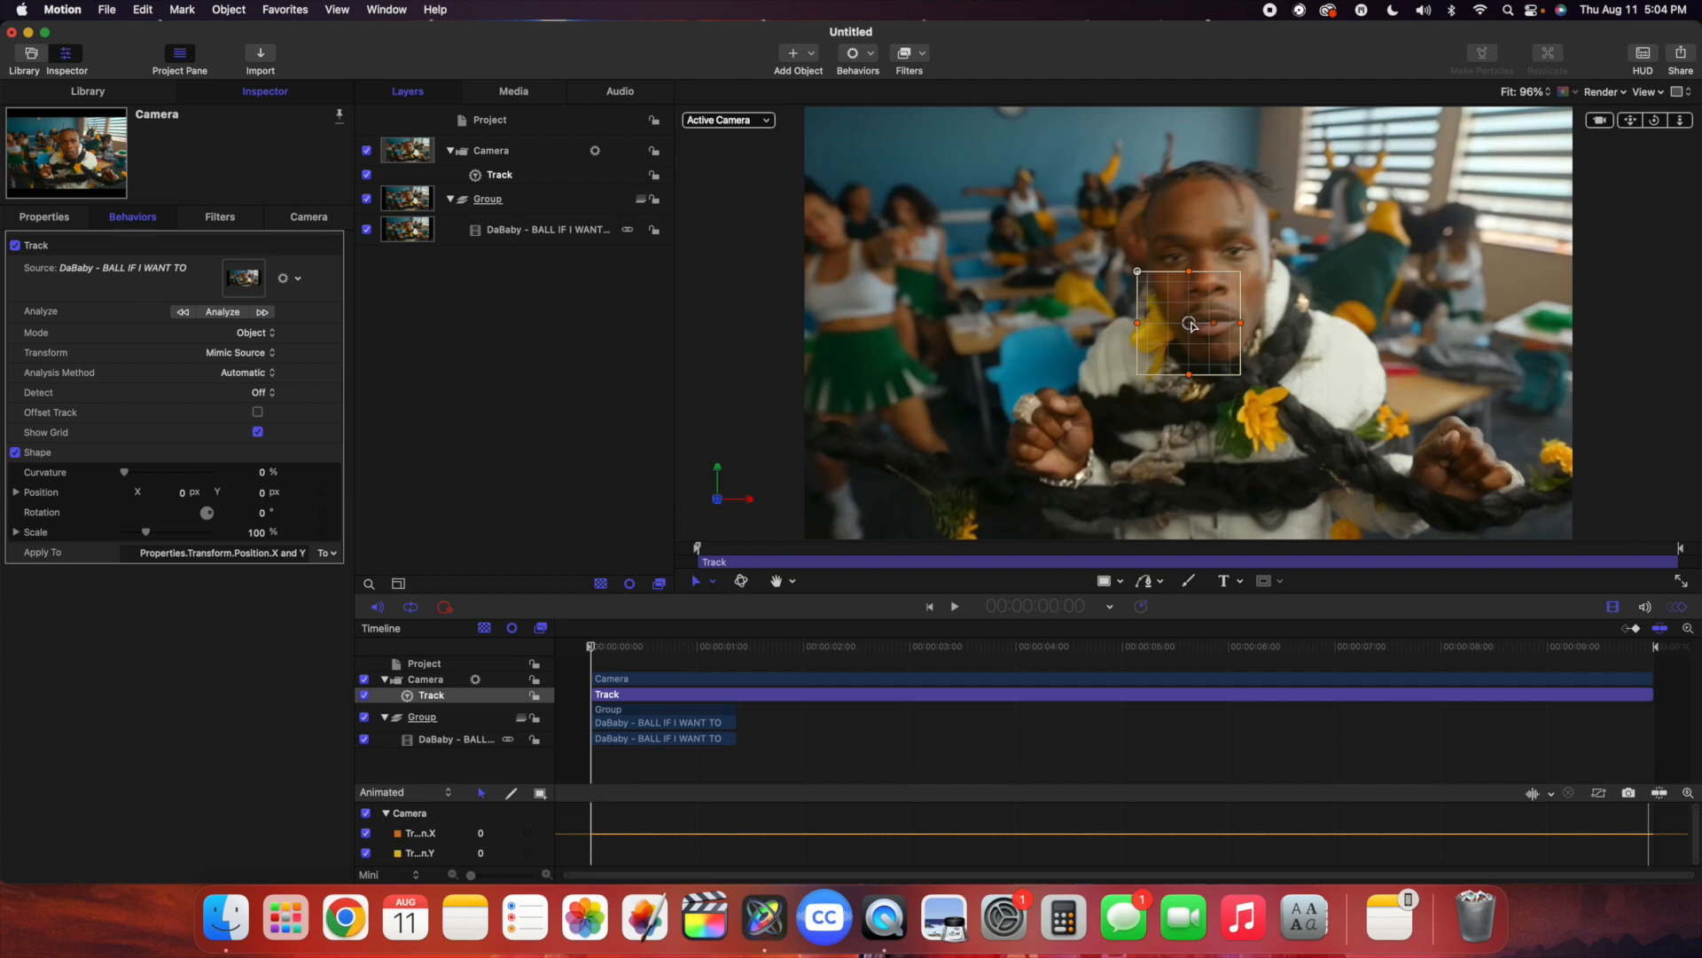
pyautogui.moveTo(1194, 325)
pyautogui.mouseDown()
pyautogui.moveTo(1207, 280)
pyautogui.moveTo(1164, 283)
pyautogui.moveTo(1208, 285)
pyautogui.moveTo(1207, 251)
pyautogui.moveTo(1207, 305)
pyautogui.mouseUp()
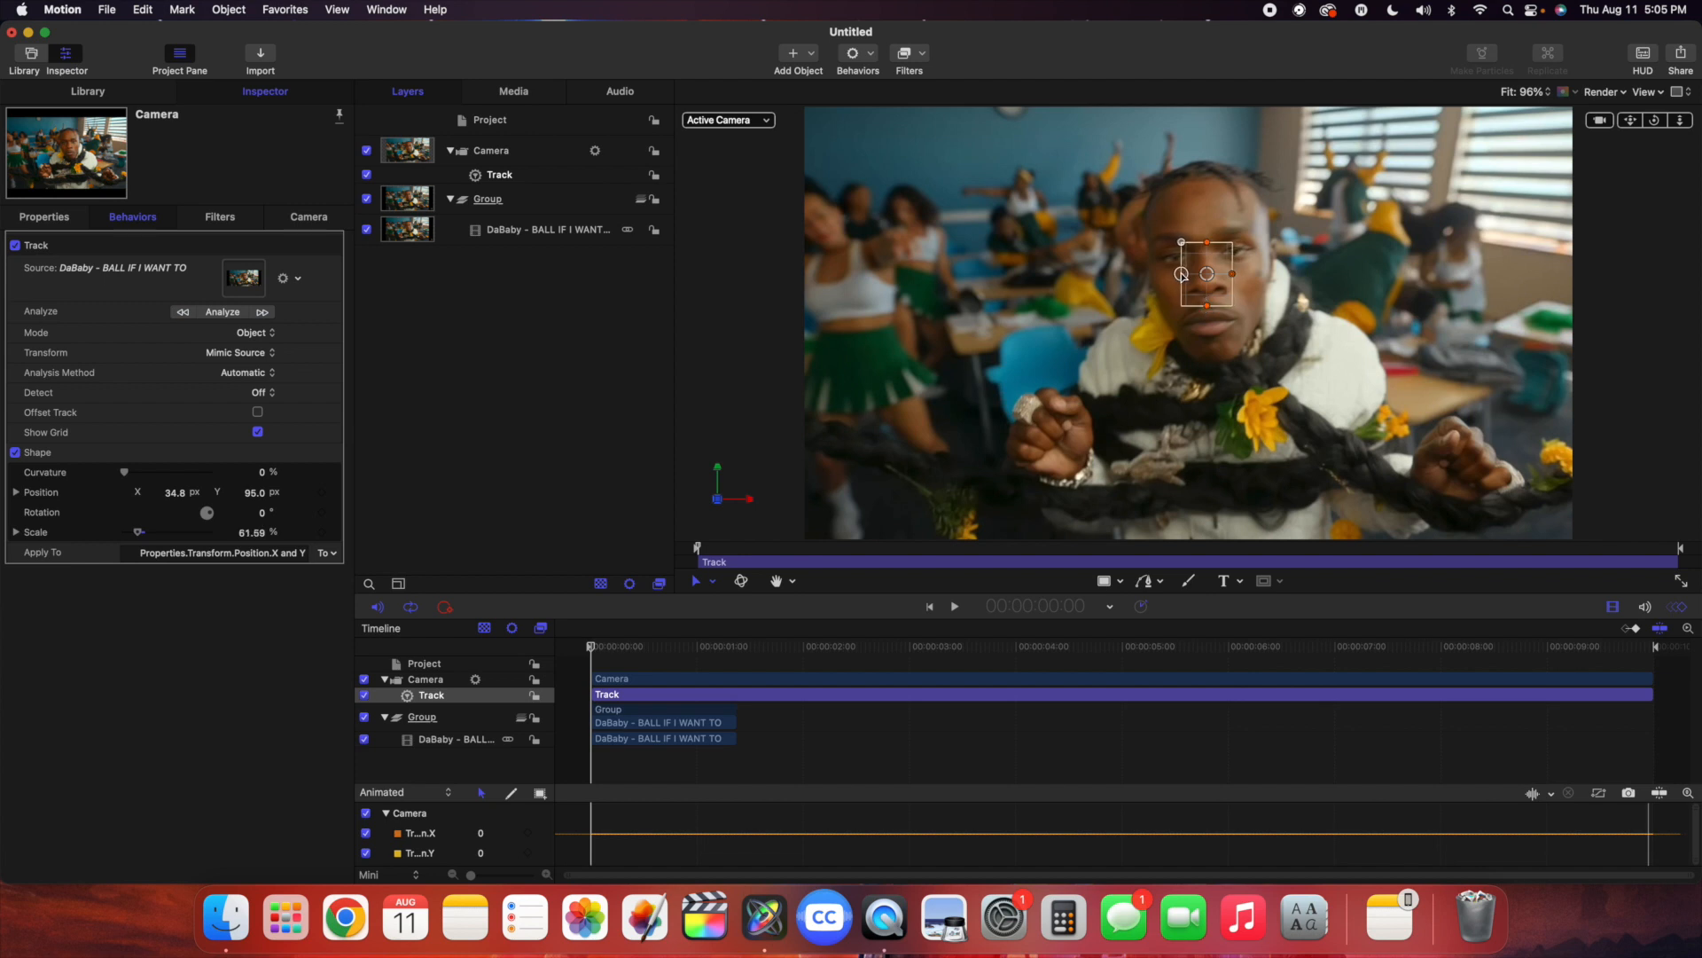
pyautogui.moveTo(1206, 274); pyautogui.dragTo(1205, 275)
# - Analyze the face's motion with the Track behavior and play back the stabilized shot from the start
pyautogui.click(224, 312)
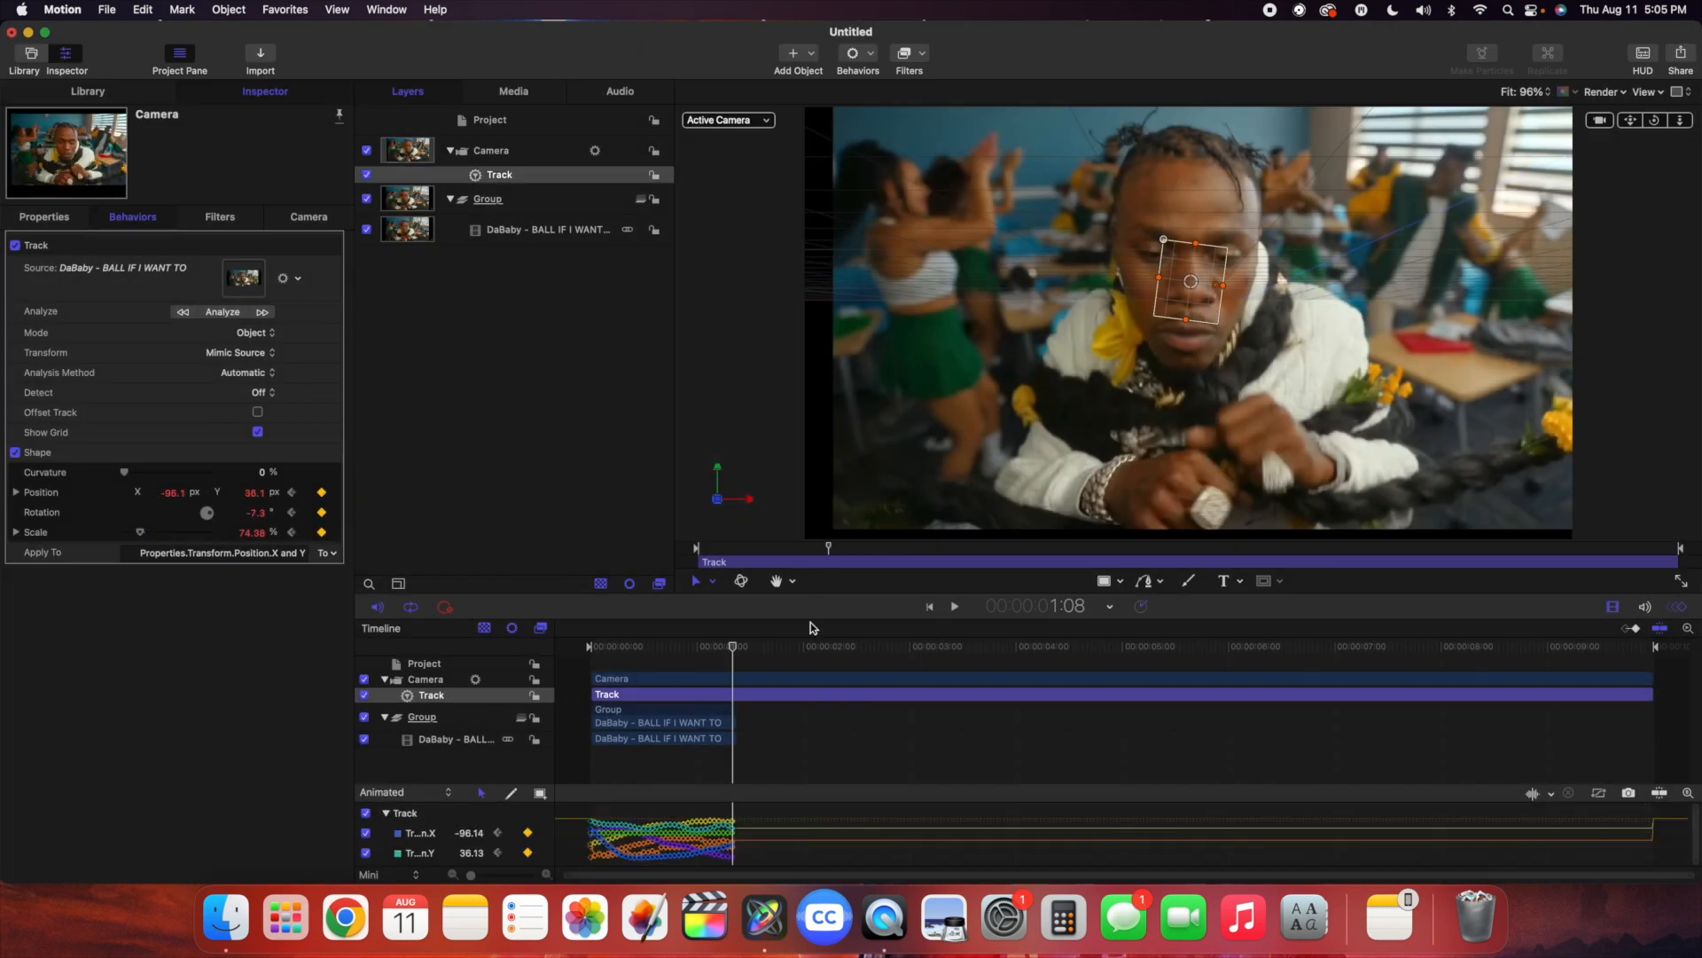
pyautogui.click(929, 608)
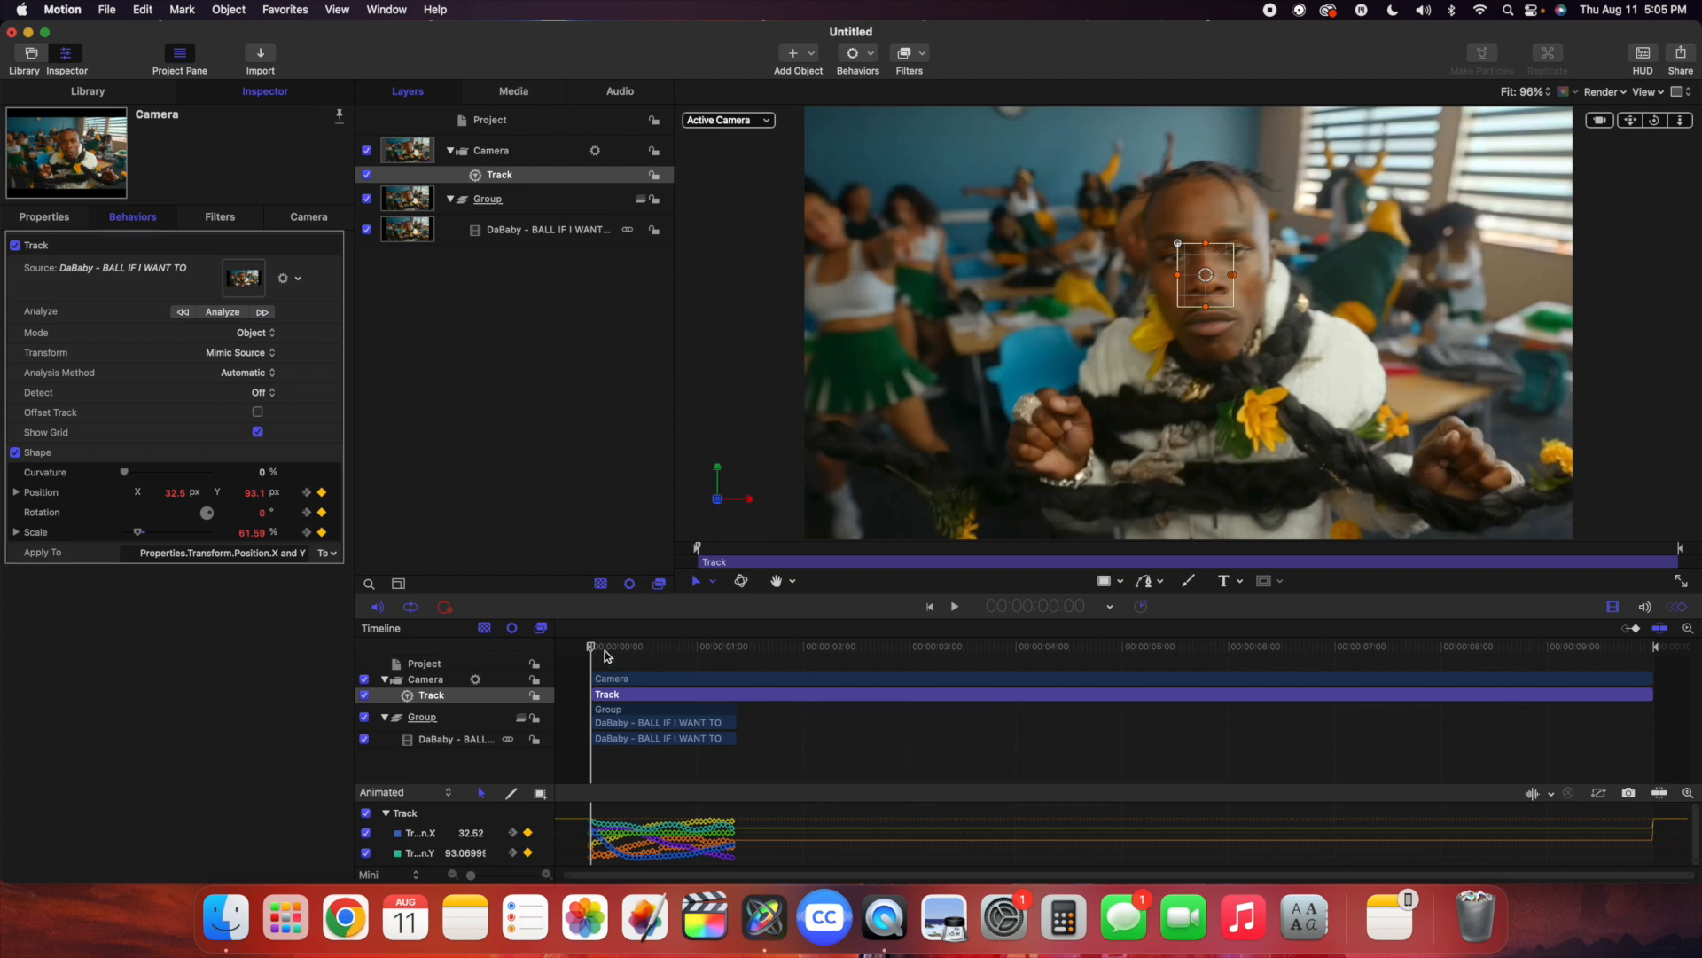
pyautogui.press('space')
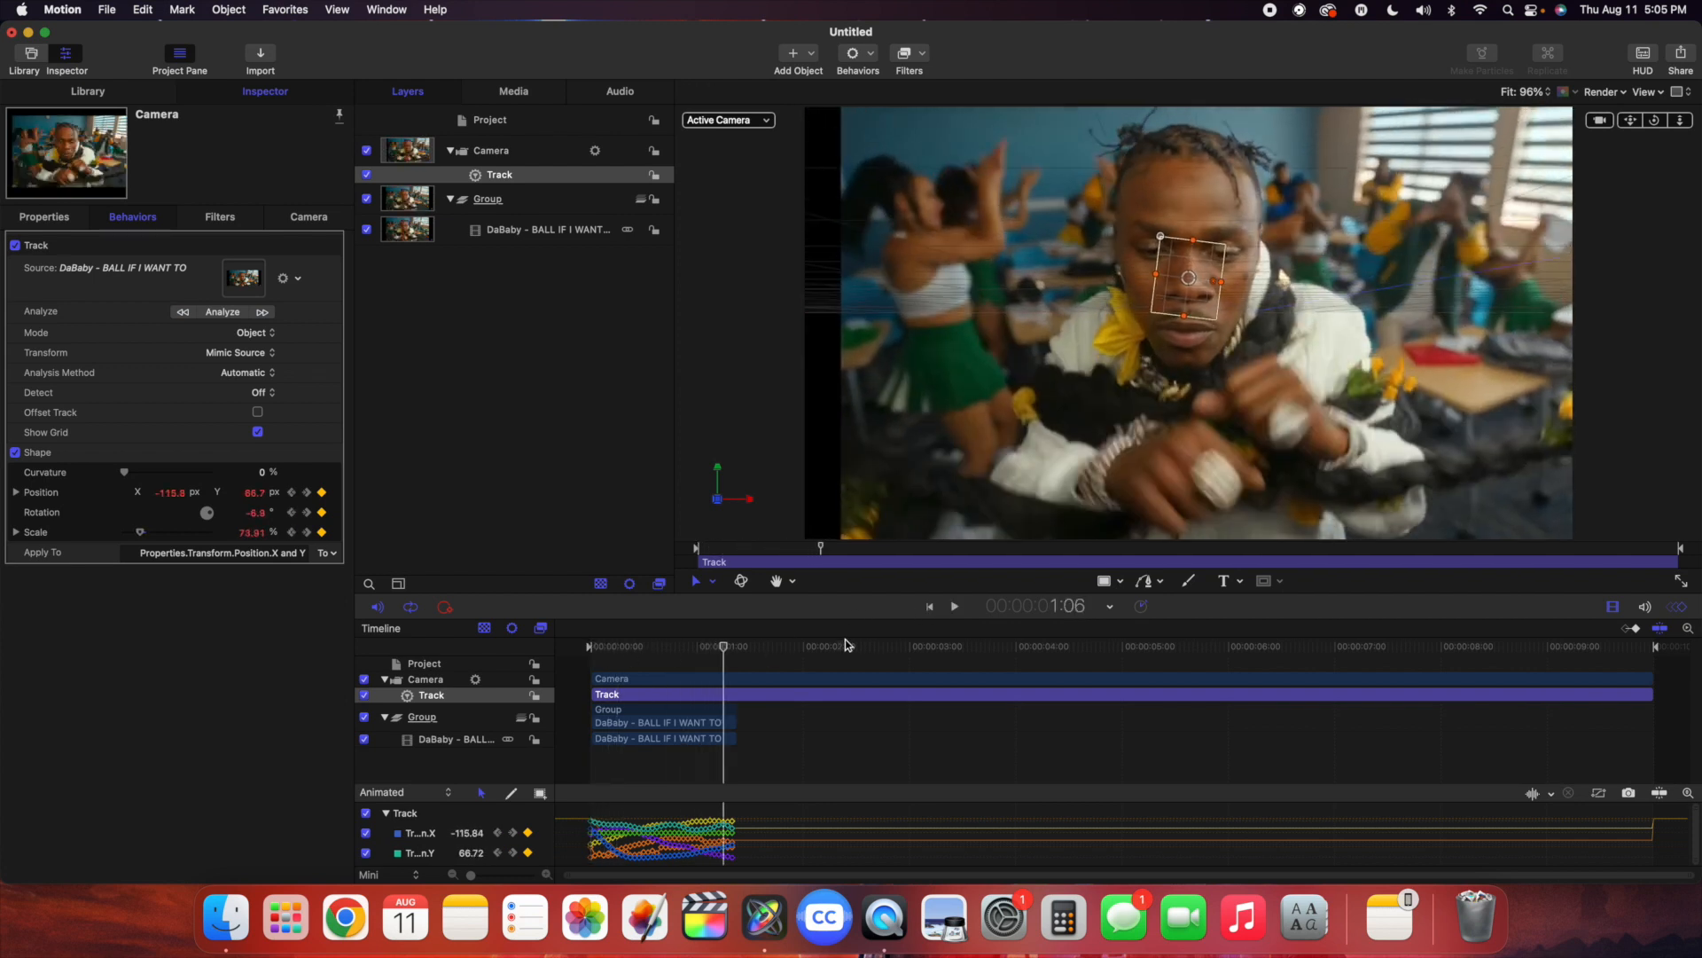
# - Replay the stabilized shot several times from the start to check the face lock and the exposed frame edges
pyautogui.click(928, 608)
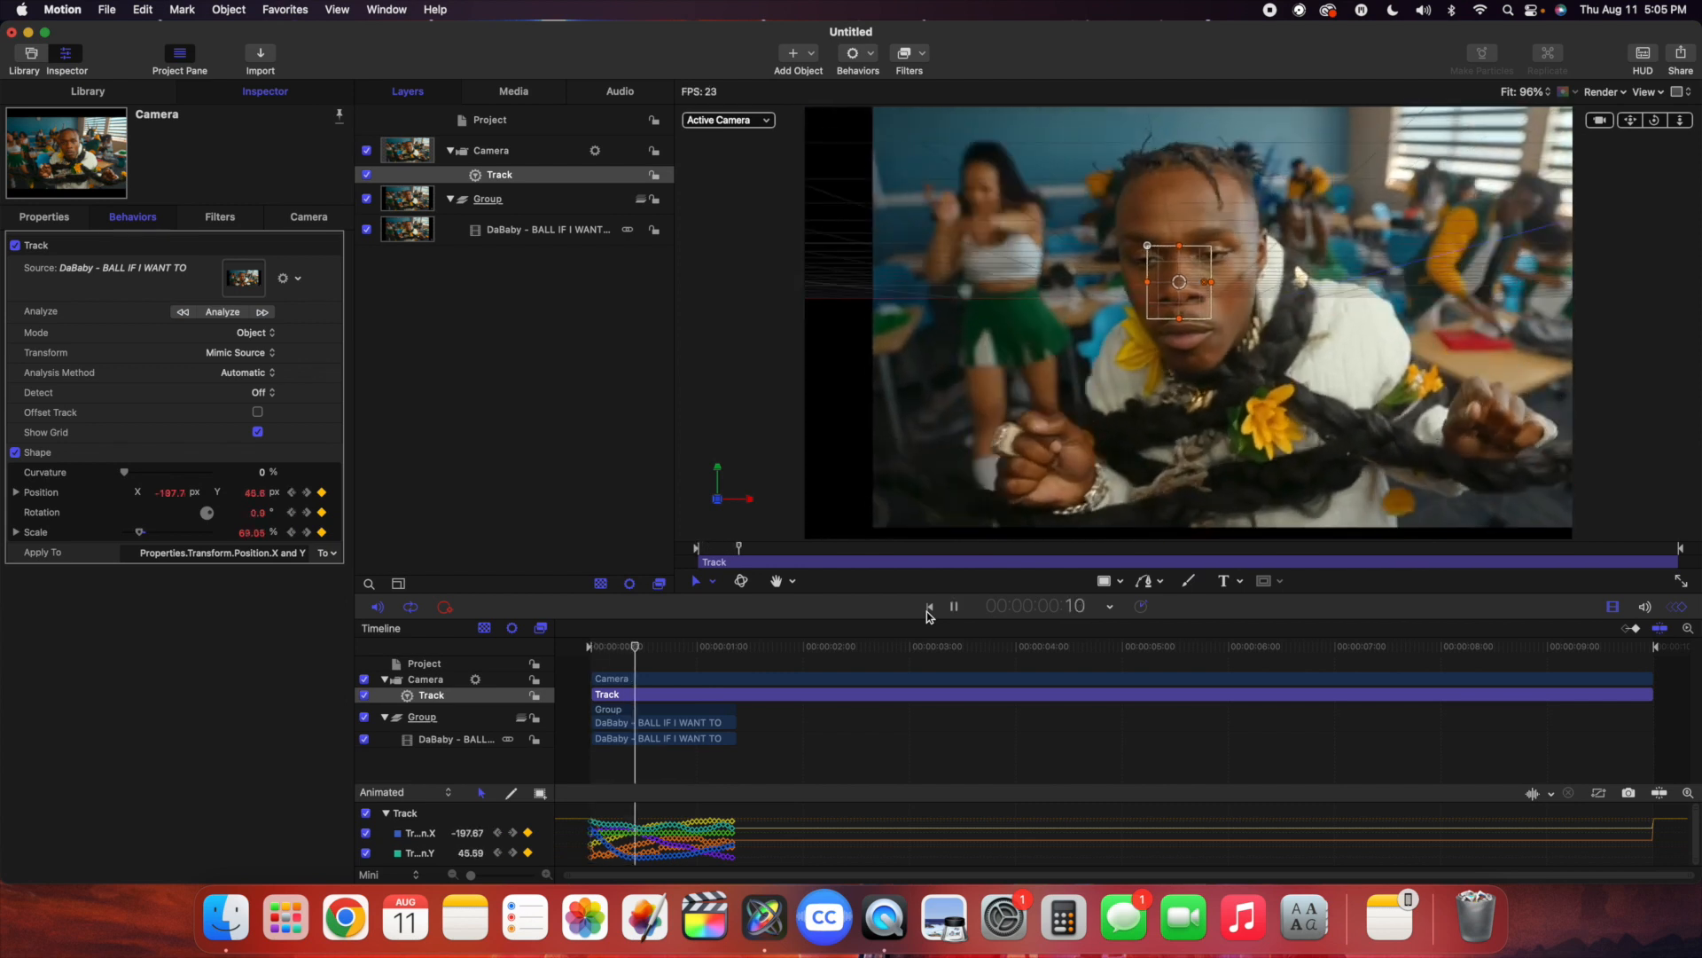
pyautogui.press('space')
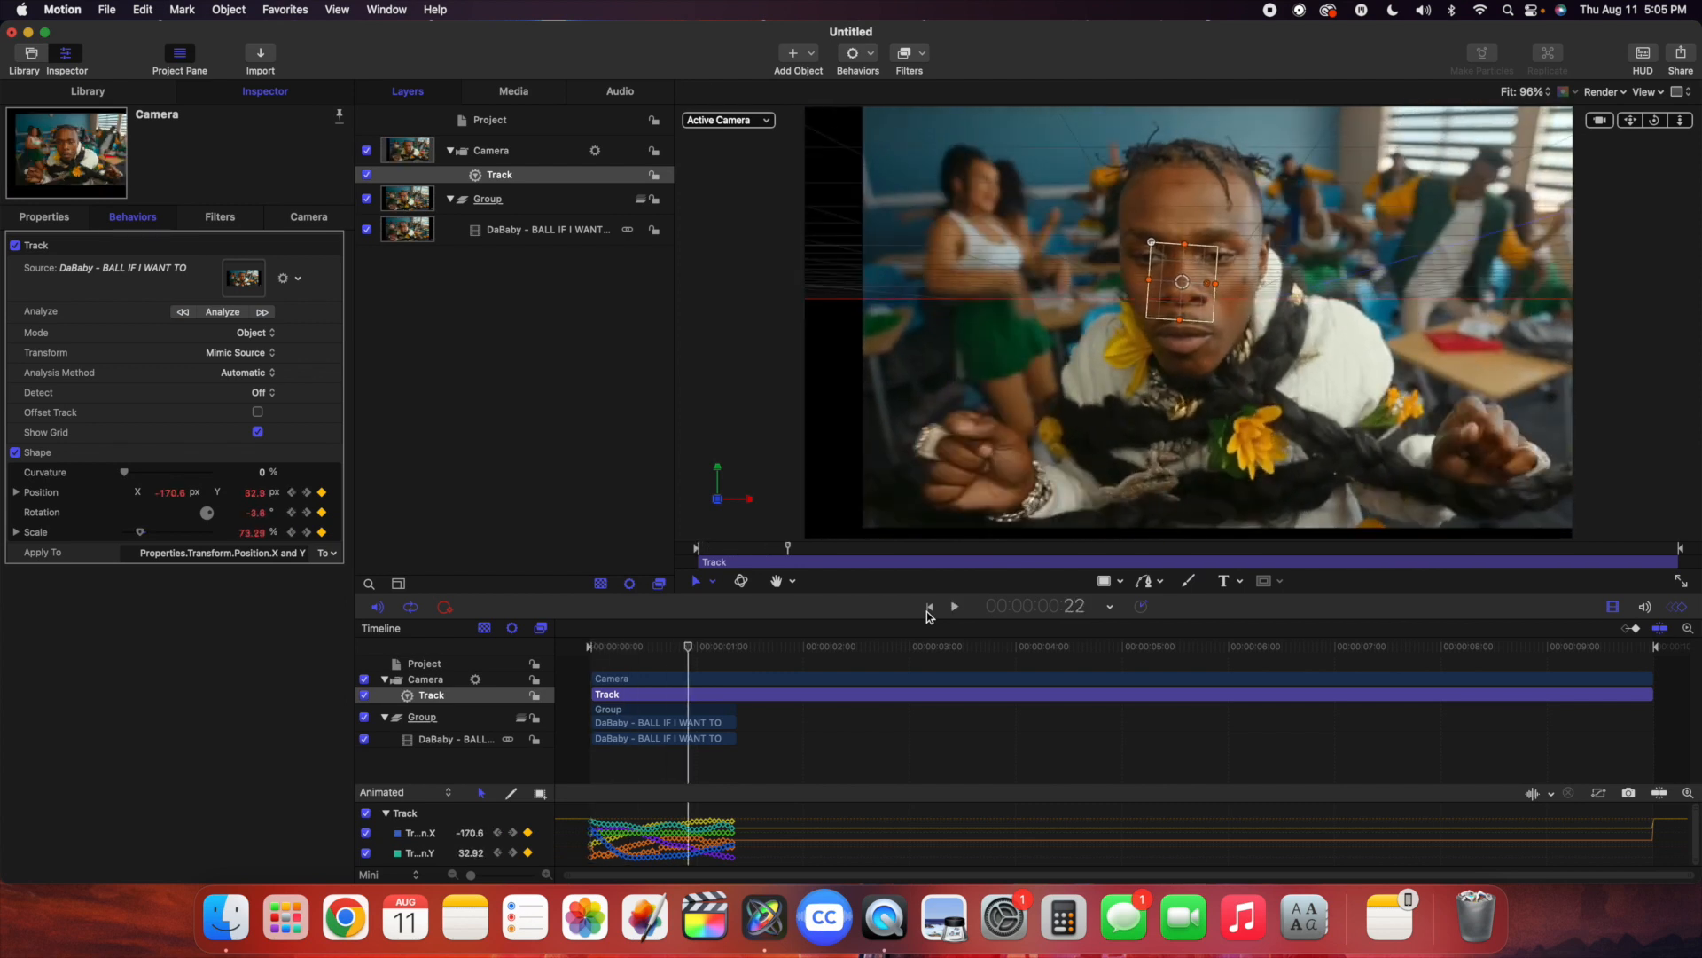
pyautogui.click(928, 609)
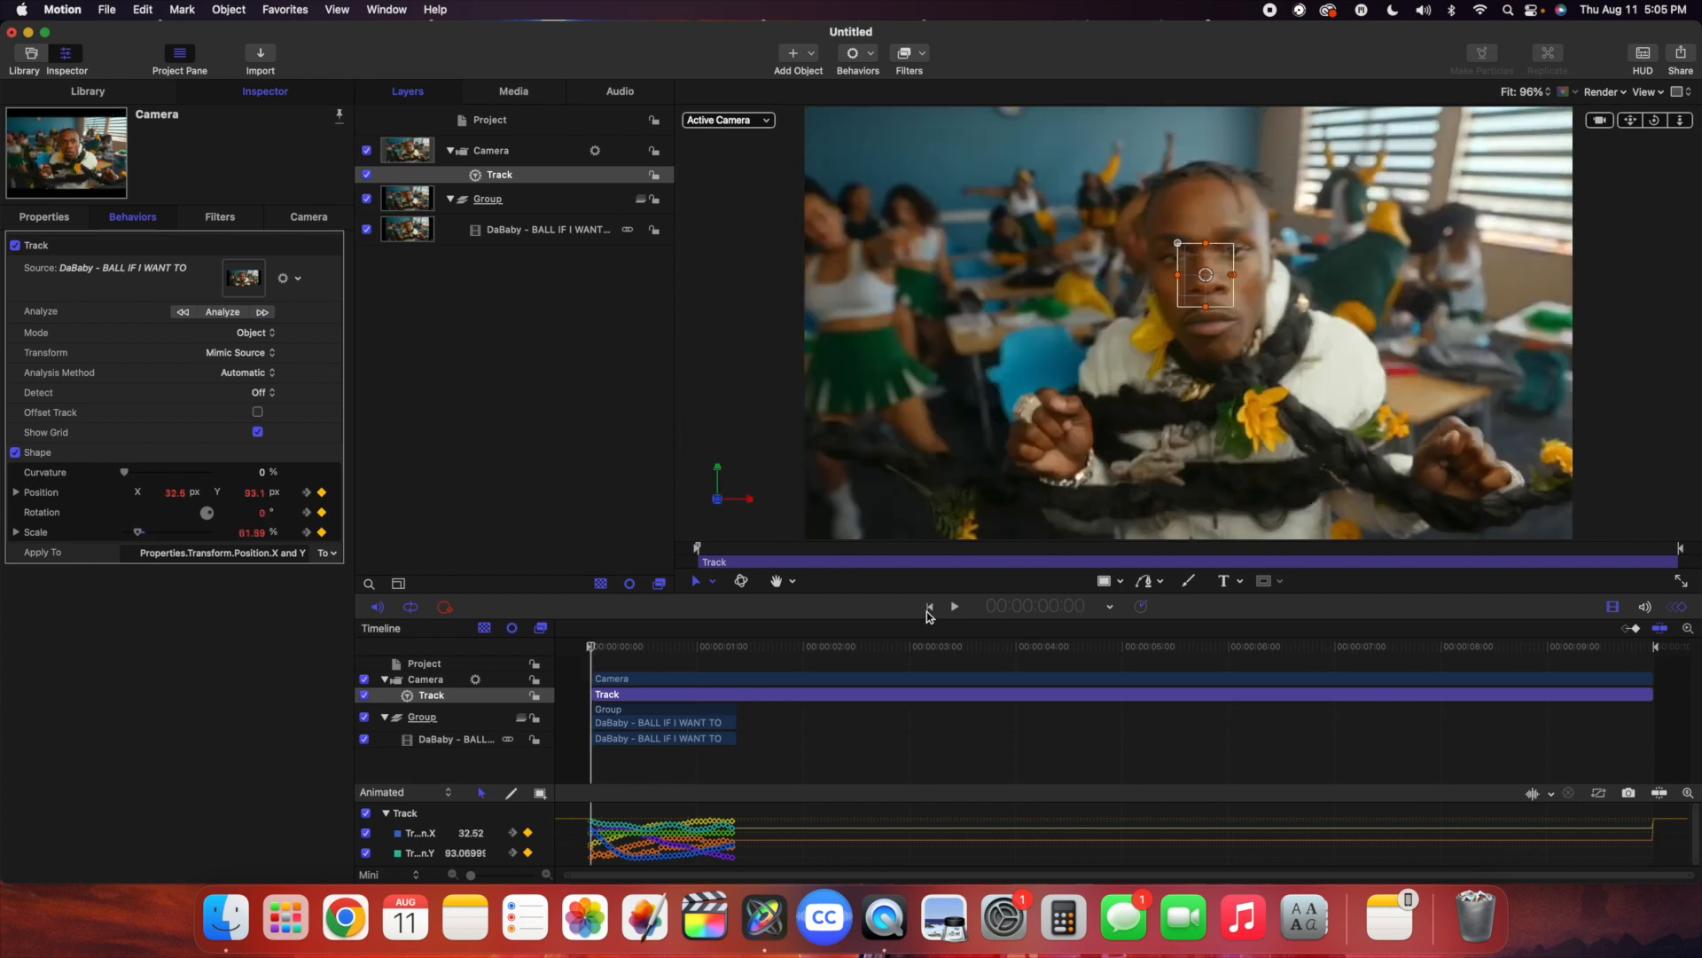
pyautogui.press('space')
pyautogui.press('space')
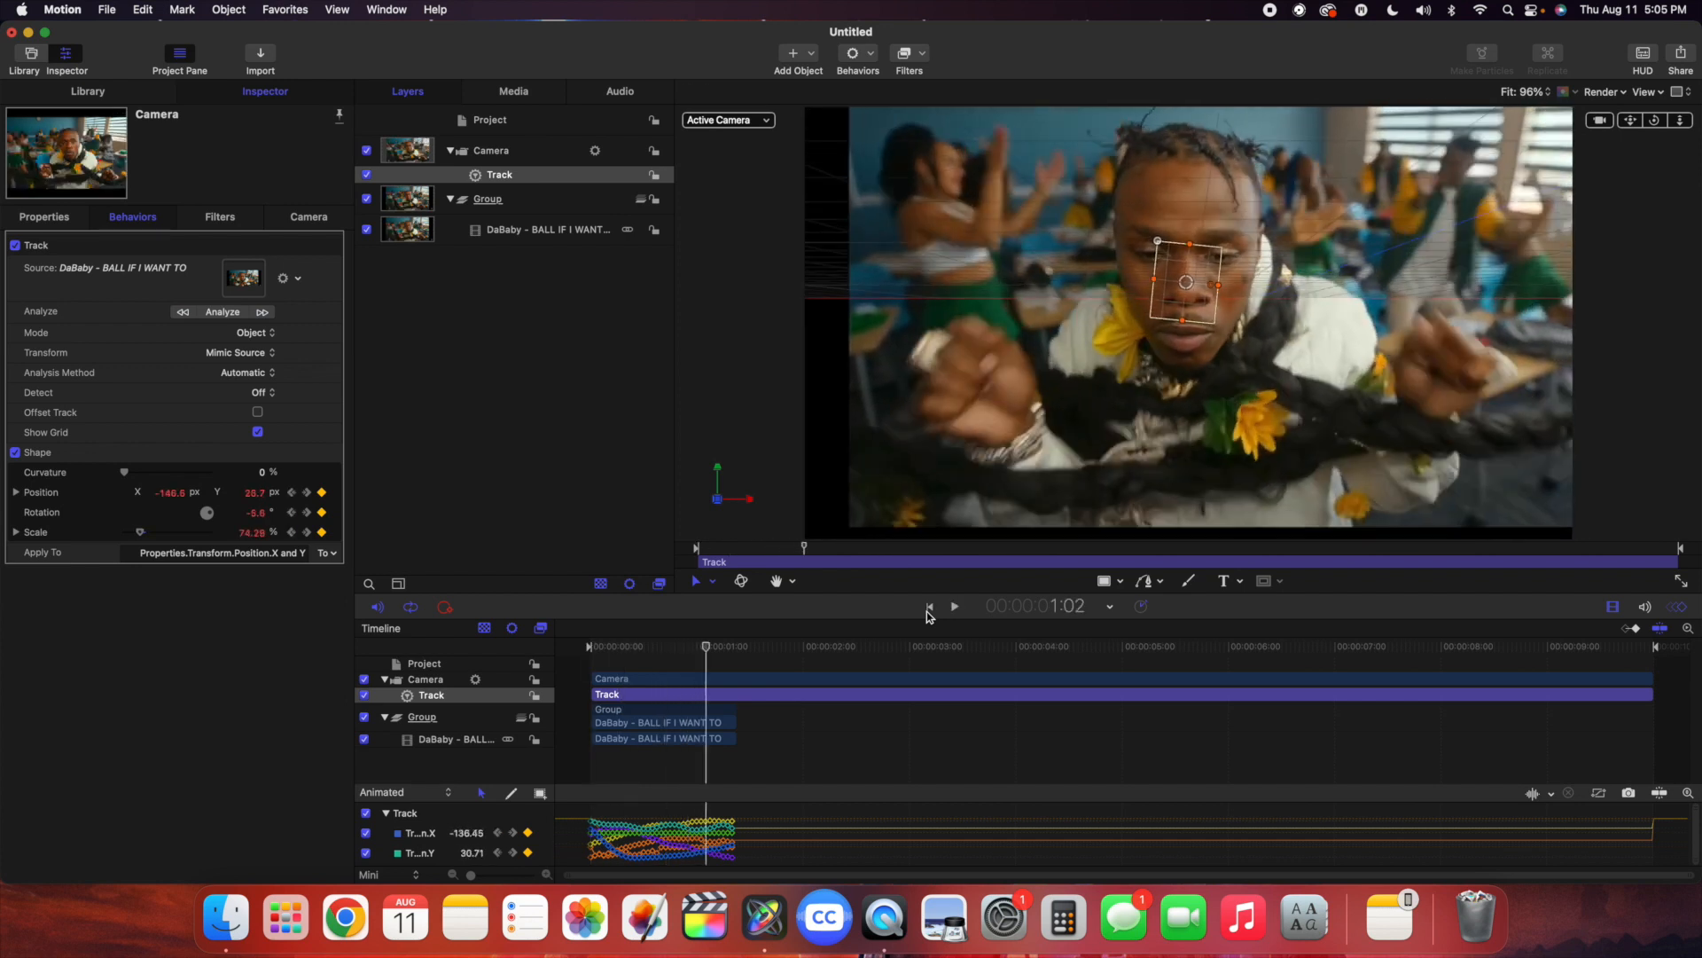
pyautogui.click(929, 609)
pyautogui.press('space')
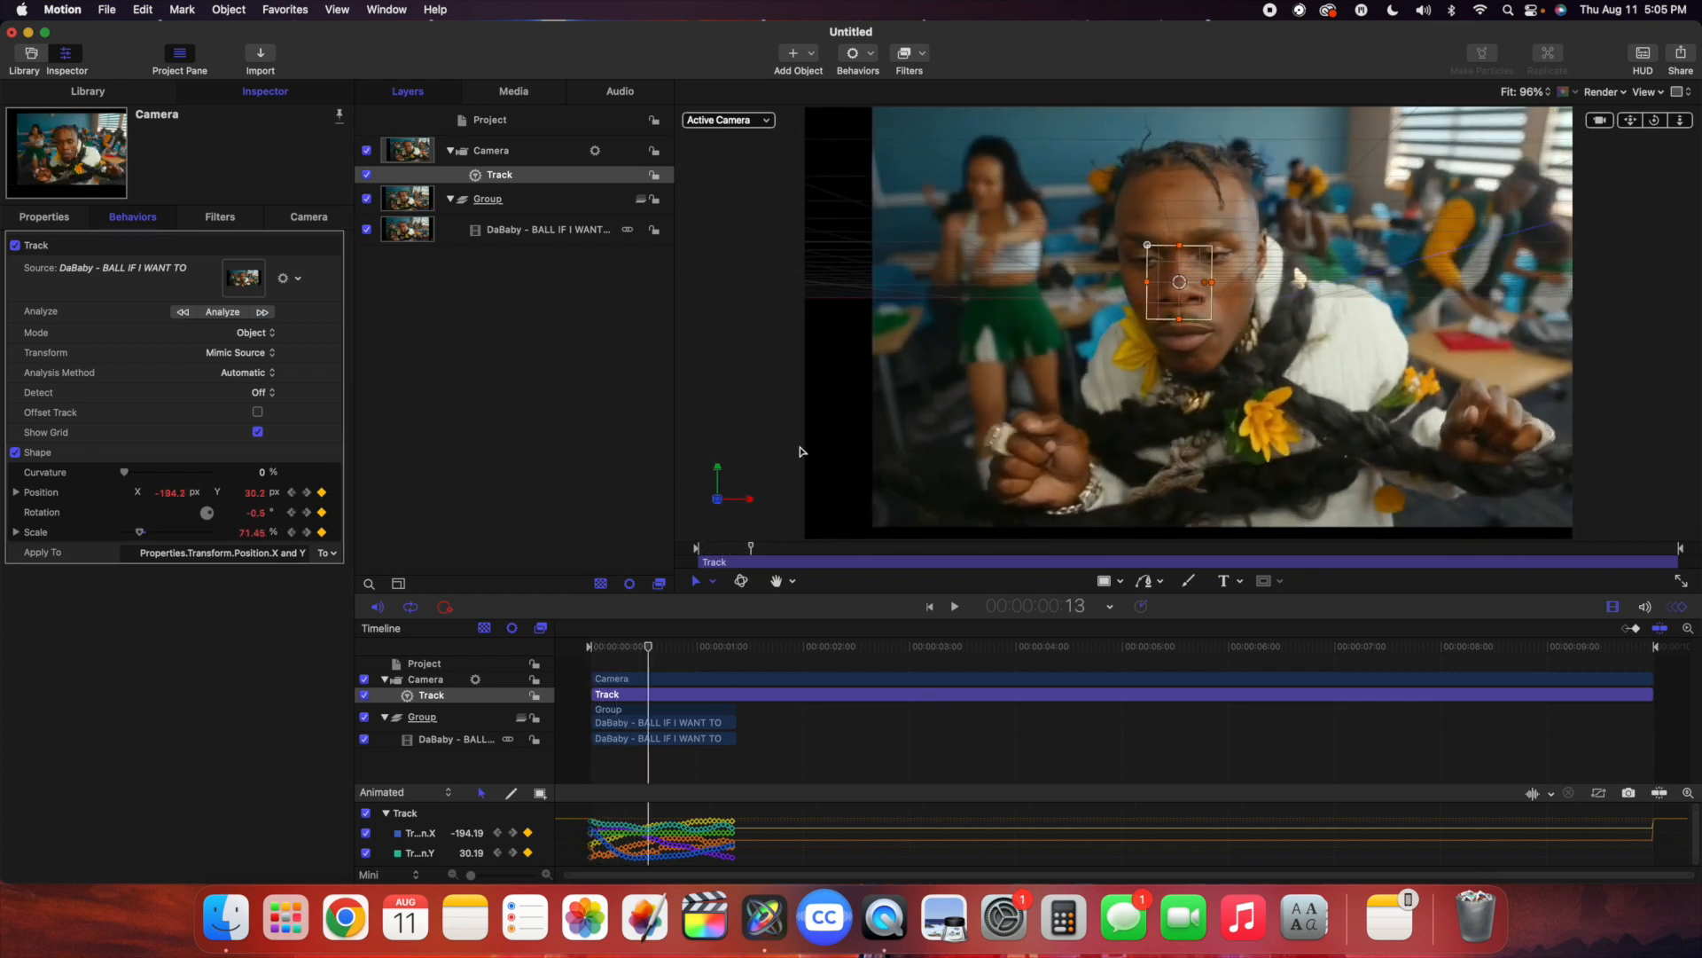
# - Scale the DaBaby clip to 154% to fill the frame, and play and scrub the shot to check its edges
pyautogui.click(542, 231)
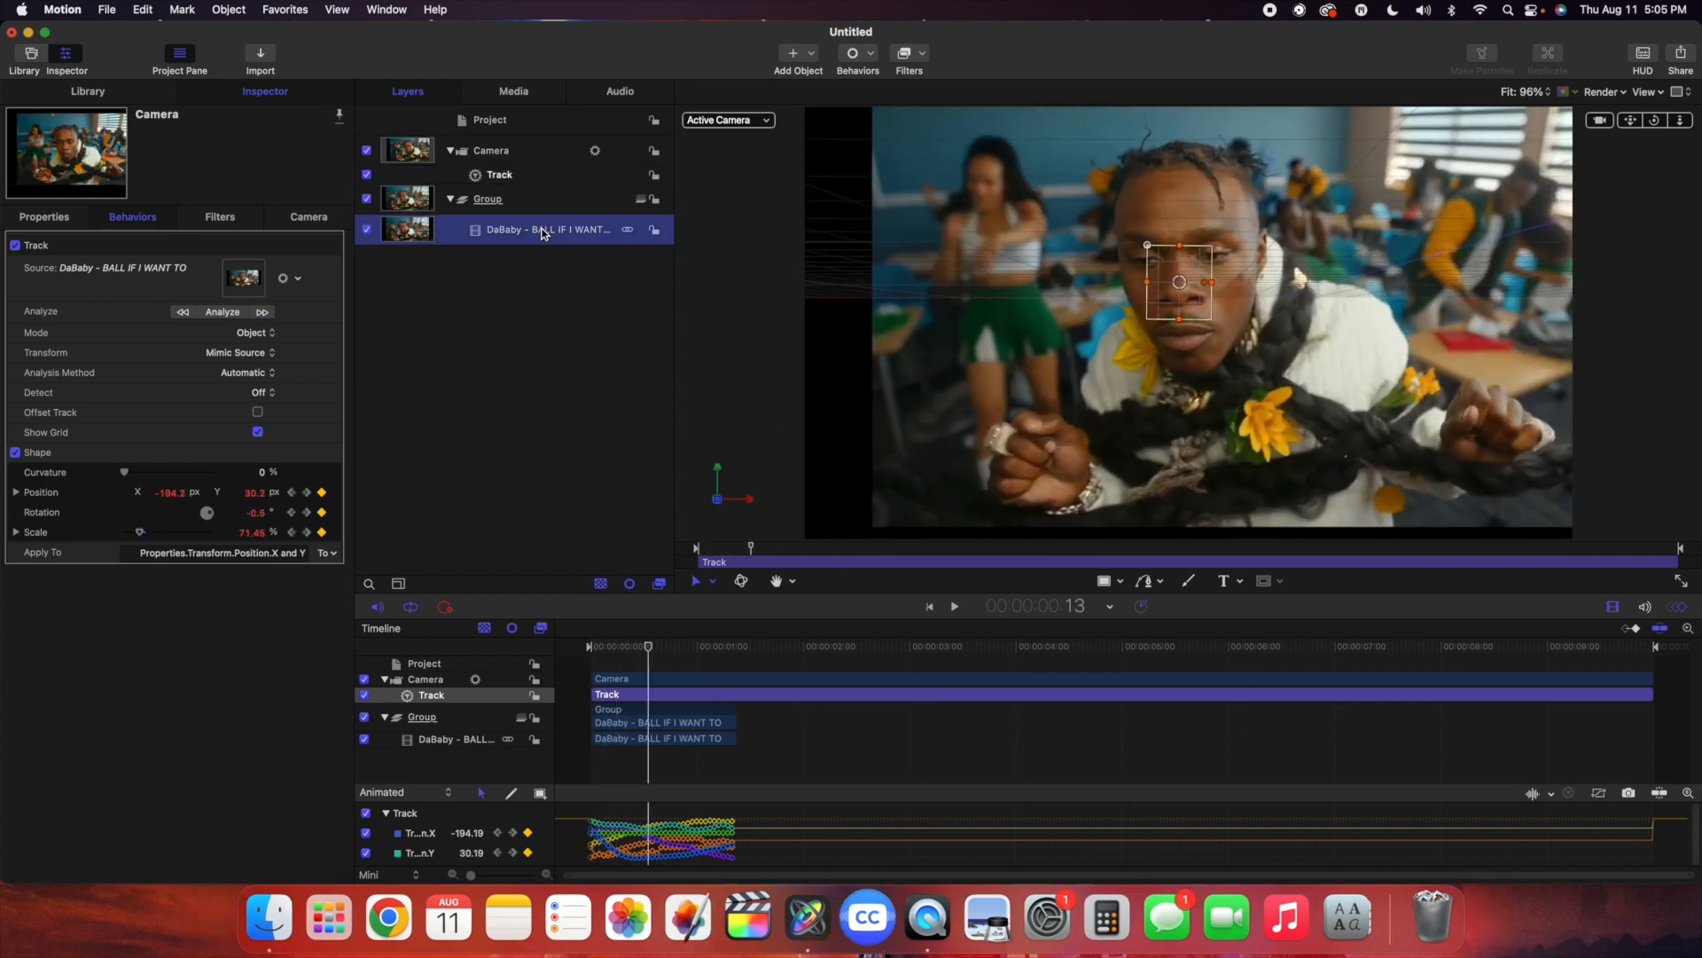
pyautogui.moveTo(153, 308); pyautogui.dragTo(165, 317)
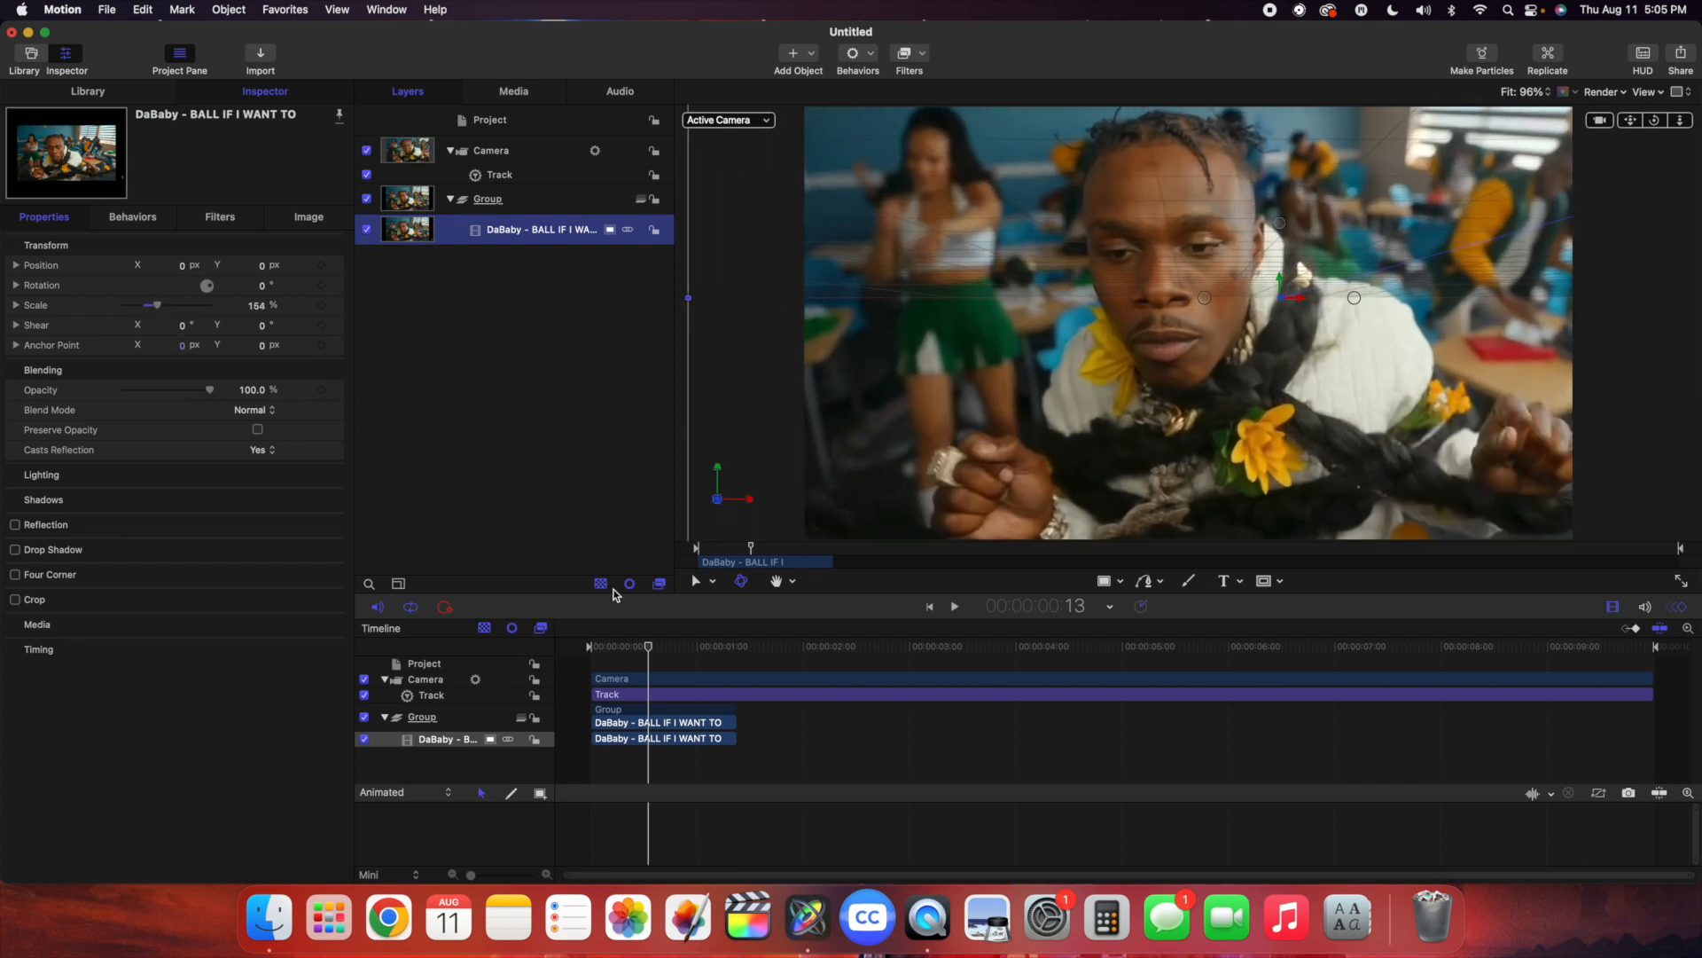
pyautogui.moveTo(650, 646); pyautogui.dragTo(589, 650)
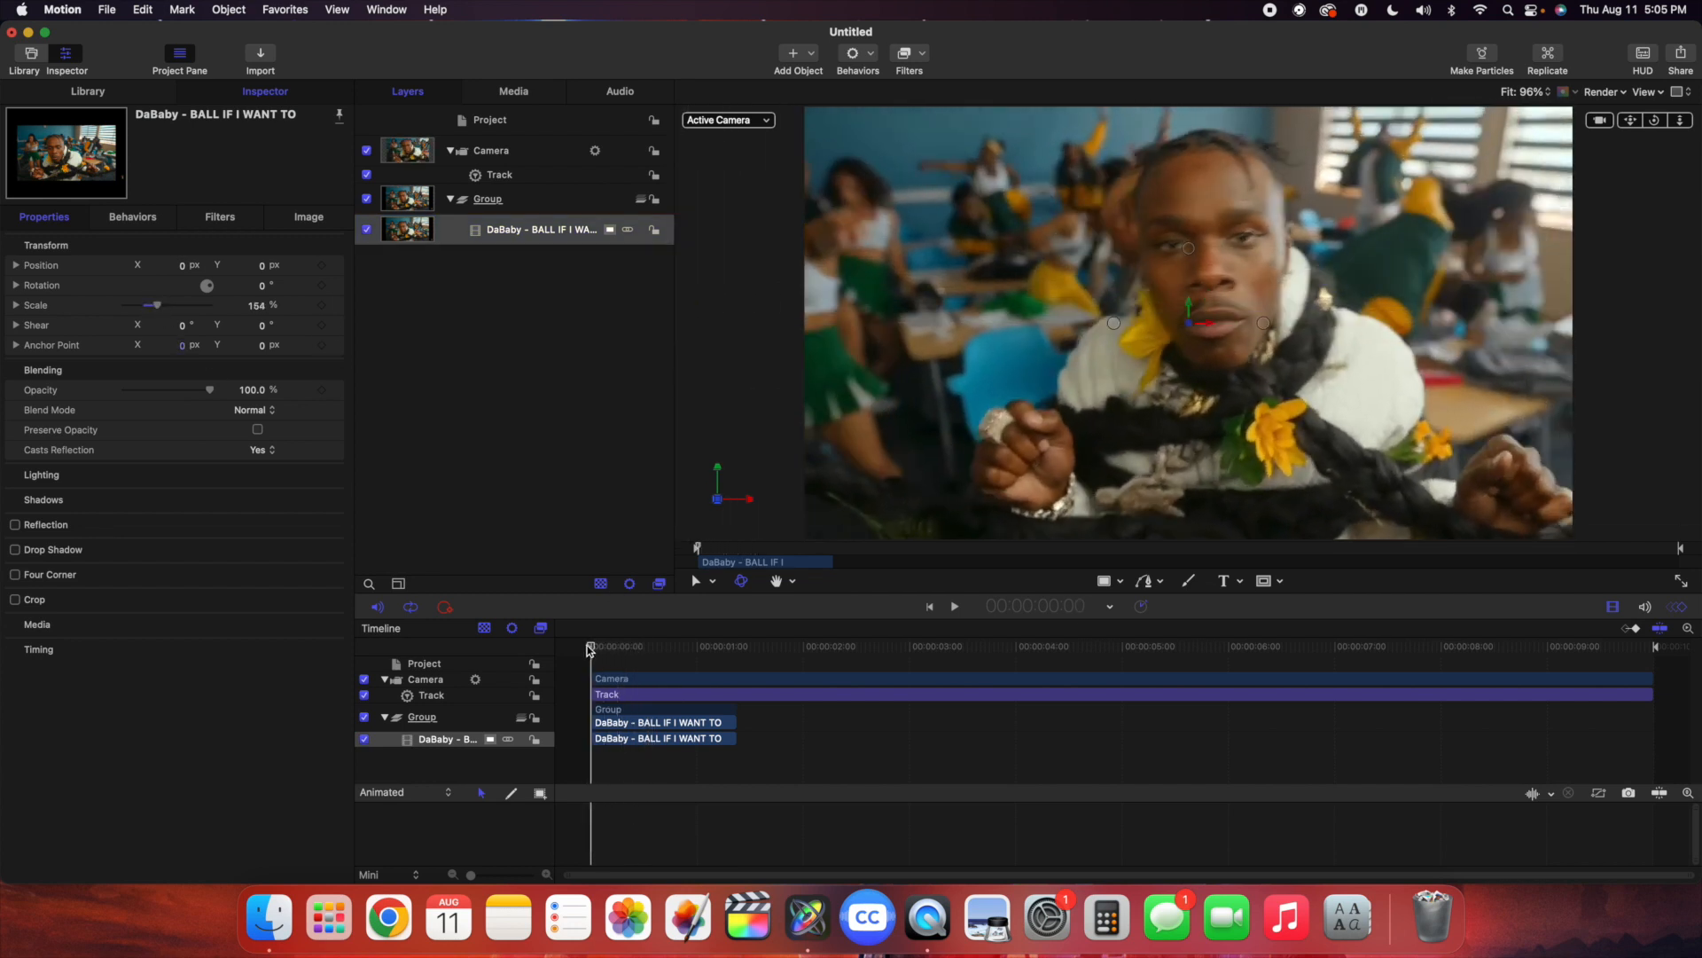
pyautogui.press('space')
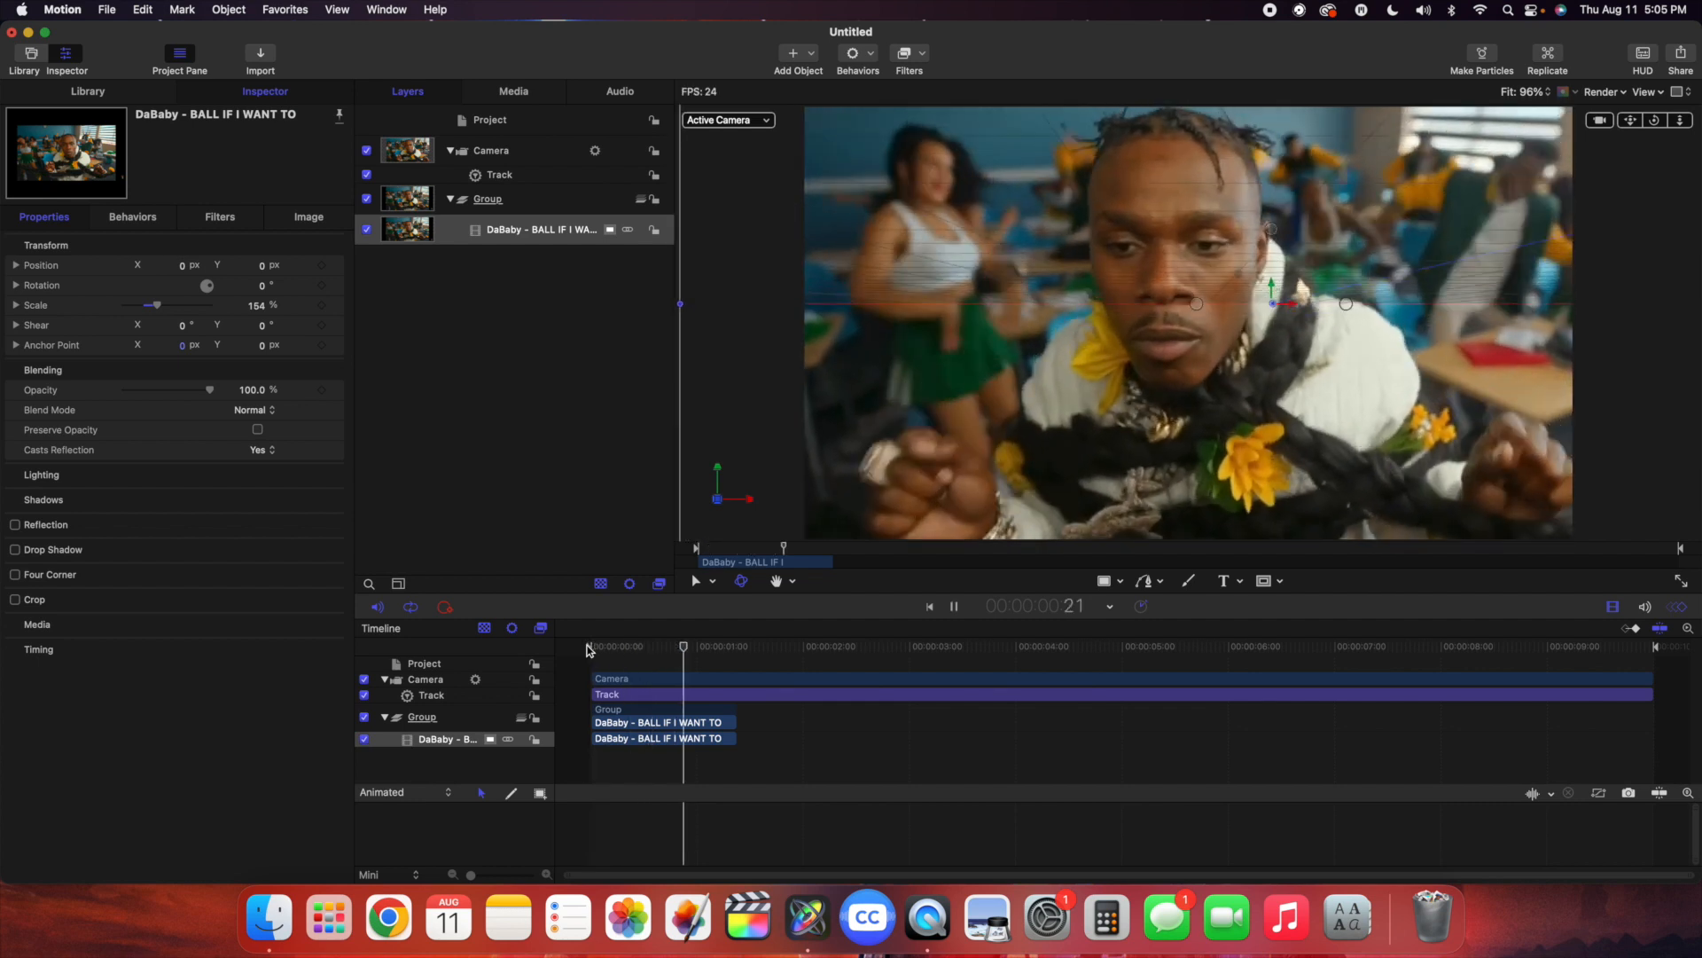
pyautogui.click(929, 606)
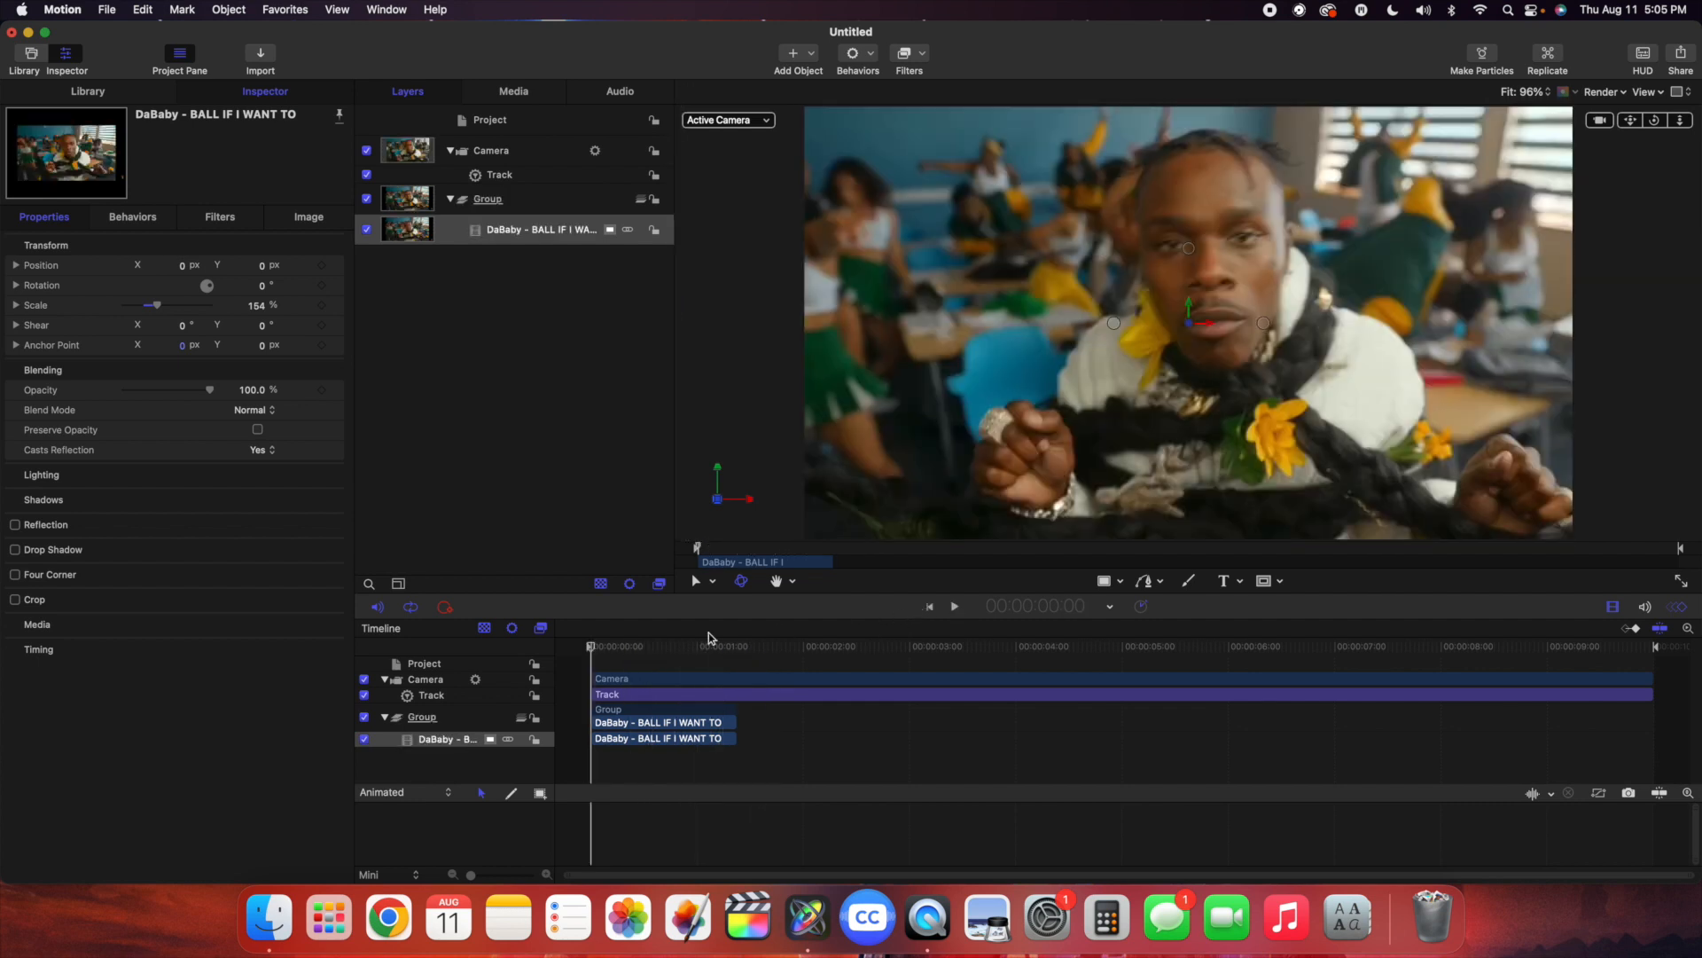
pyautogui.click(599, 650)
pyautogui.moveTo(599, 650); pyautogui.dragTo(679, 674)
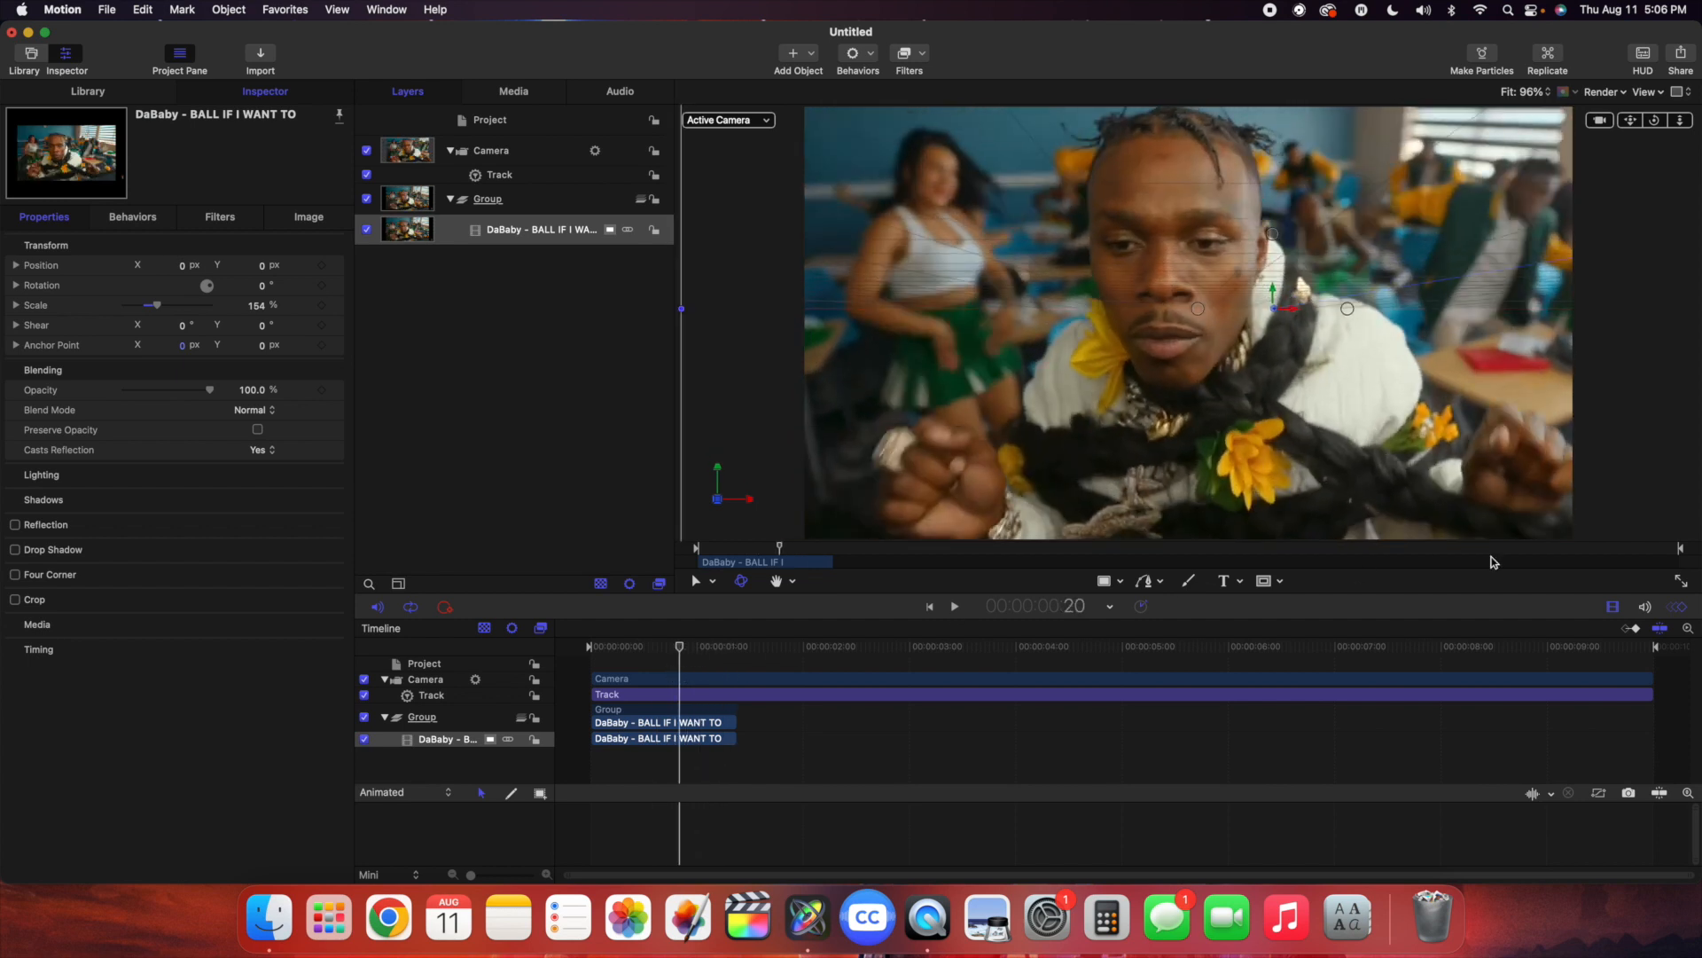
# - Shorten the project's play range to about 00:00:01:07, near the clip's end, and play it back from the start
pyautogui.moveTo(1680, 553); pyautogui.dragTo(824, 564)
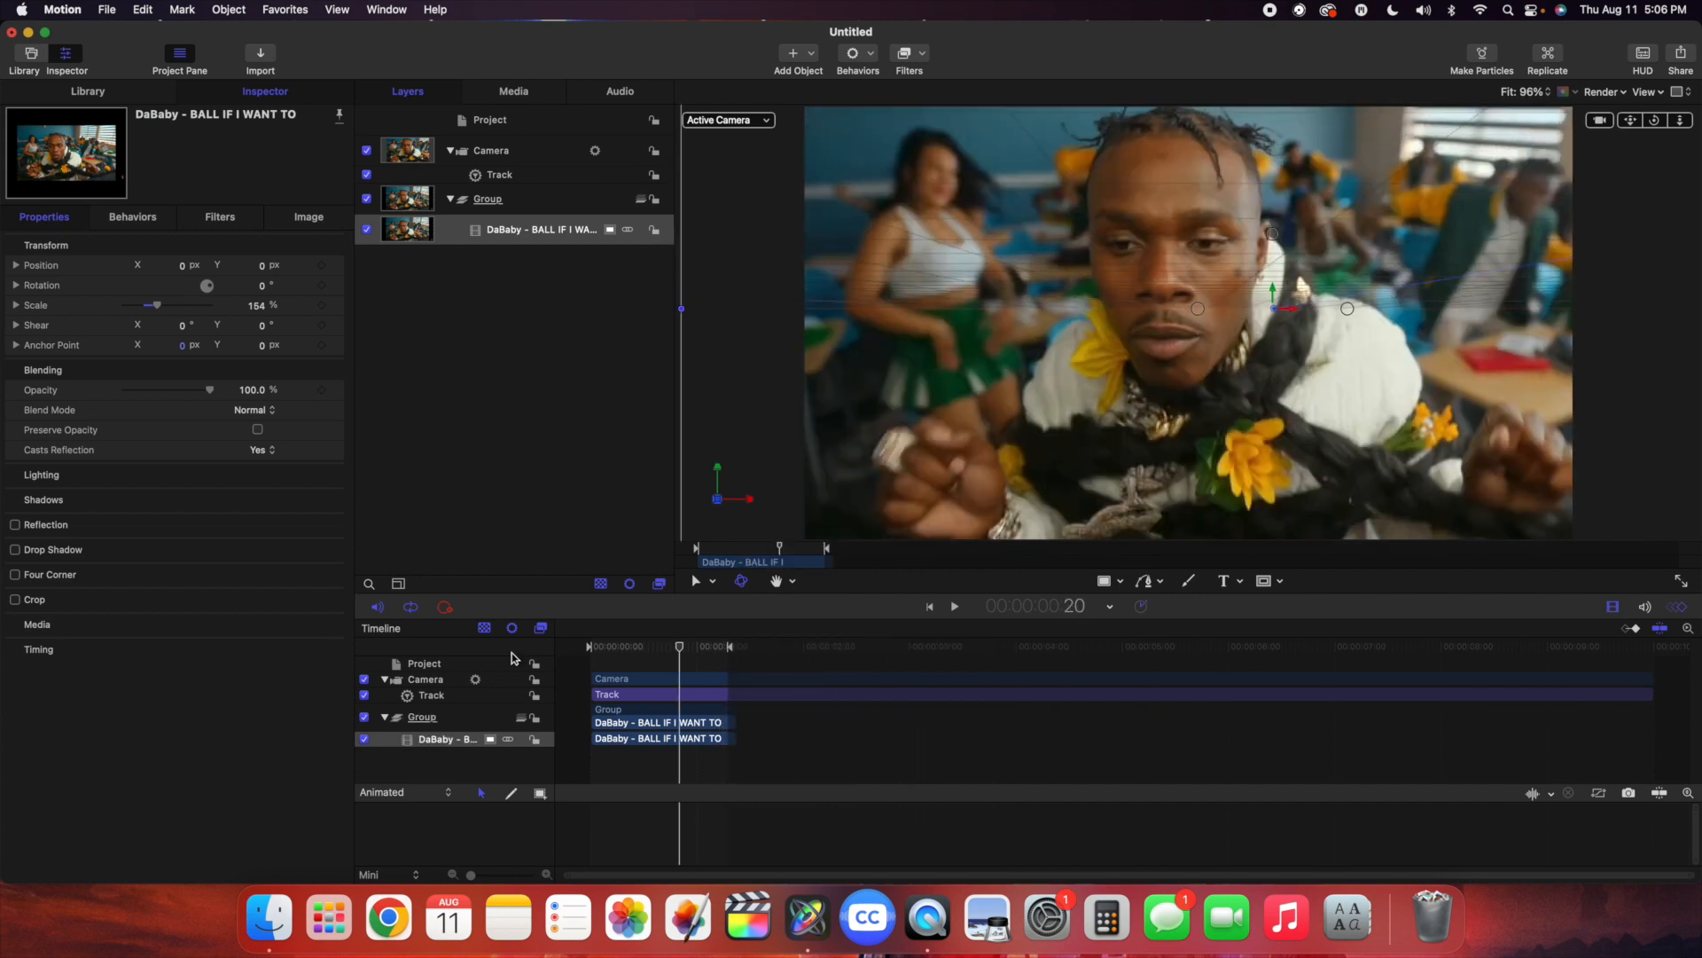
pyautogui.click(928, 608)
pyautogui.press('space')
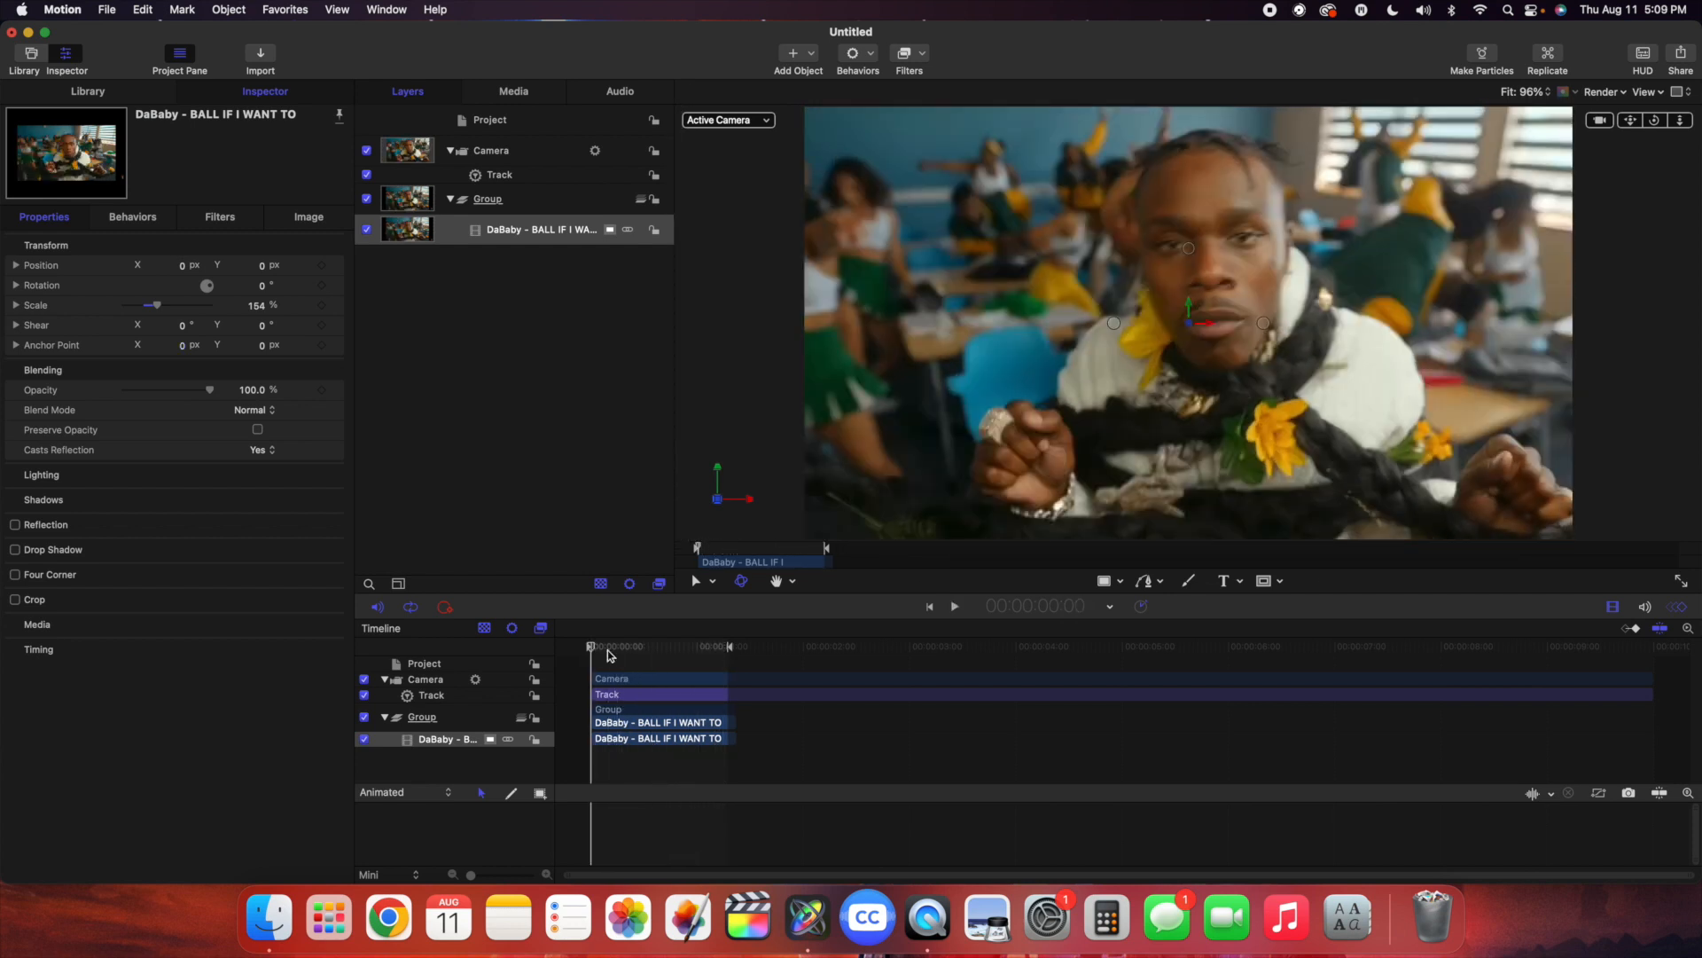
pyautogui.press('space')
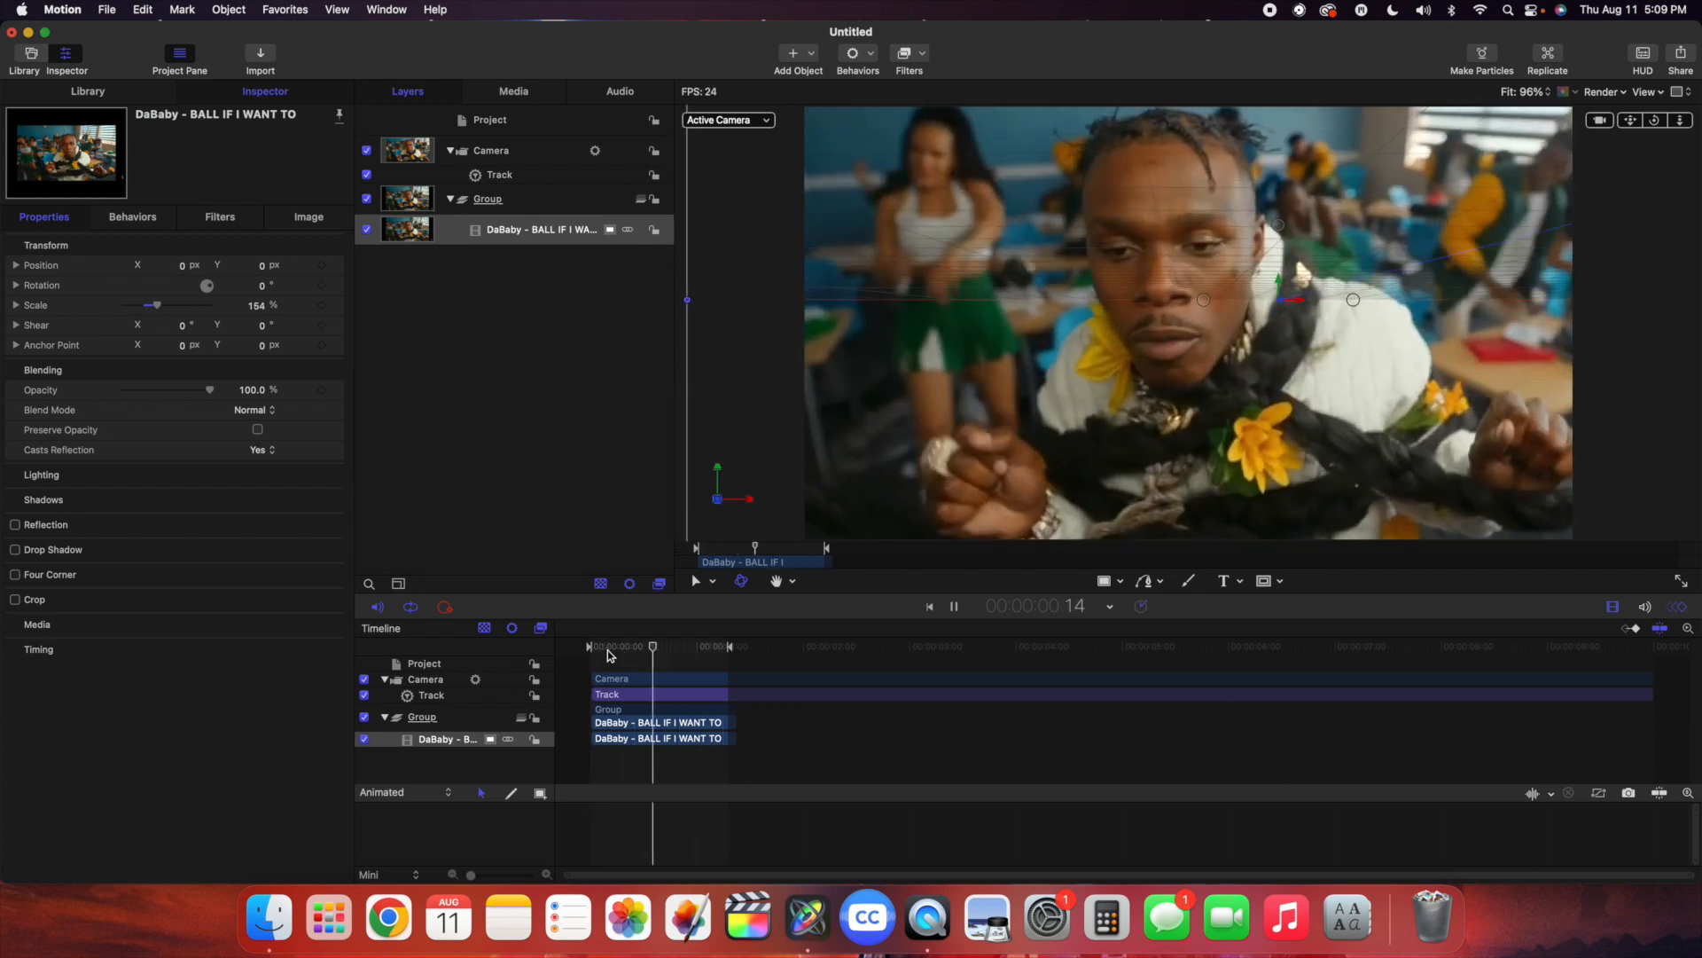
pyautogui.press('space')
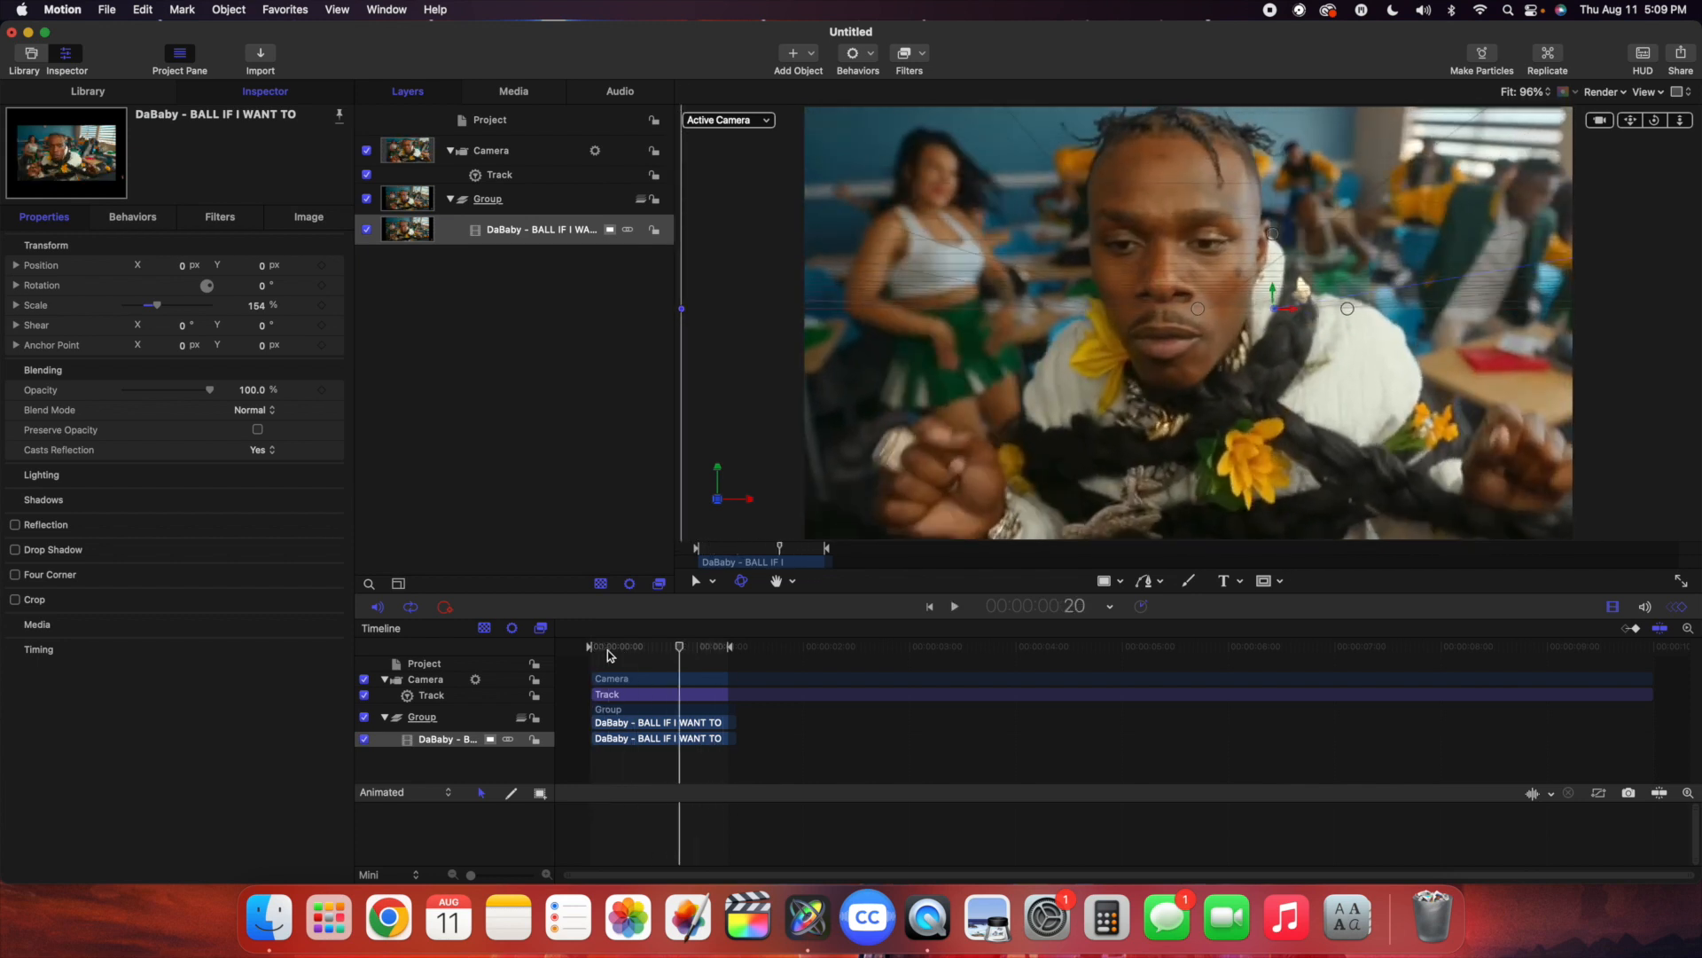
# - Start a movie export of the project and title it Example
pyautogui.press('super+e')
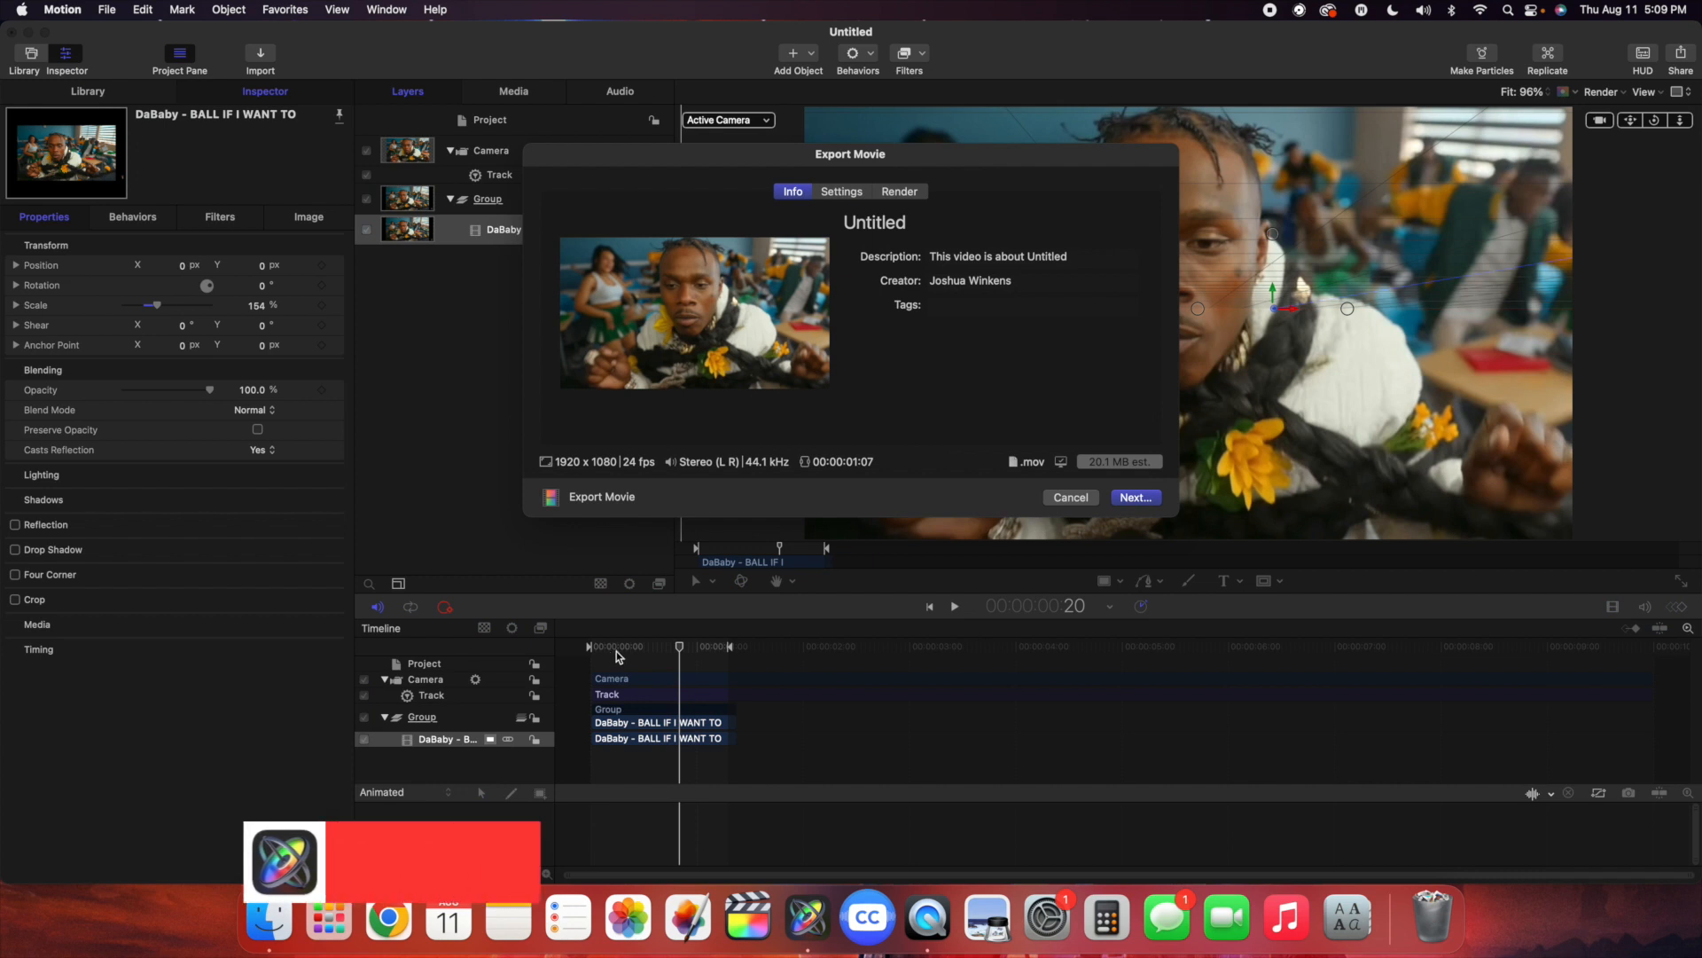
pyautogui.doubleClick(943, 222)
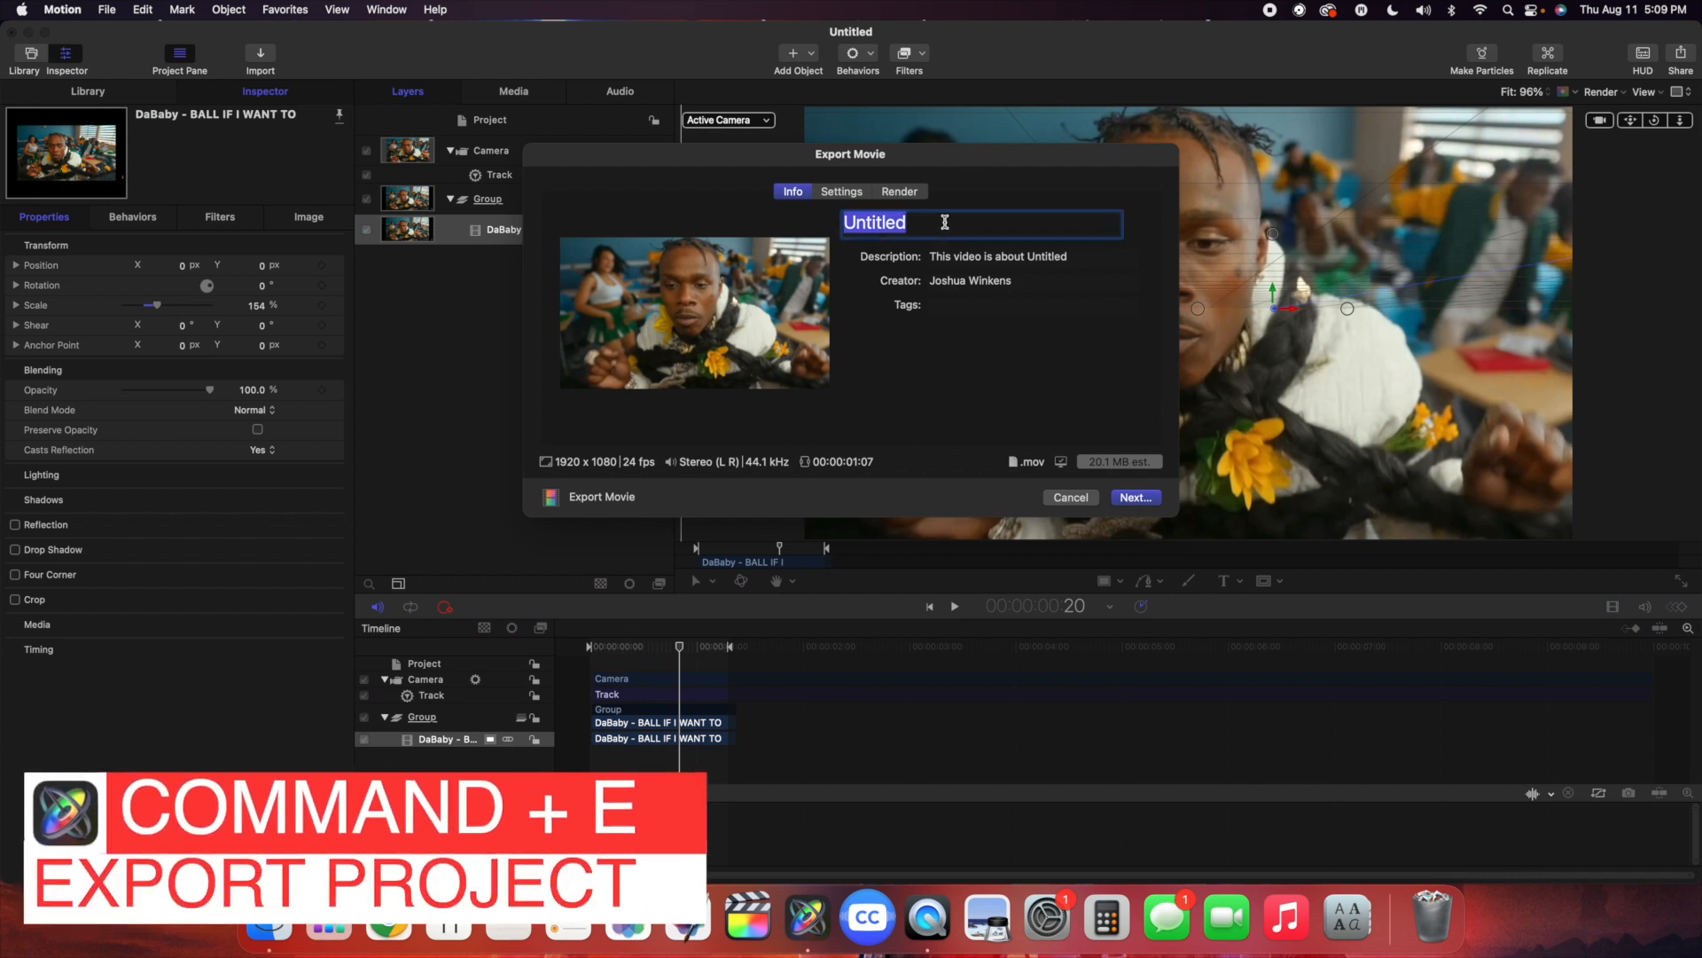
pyautogui.write('Example')
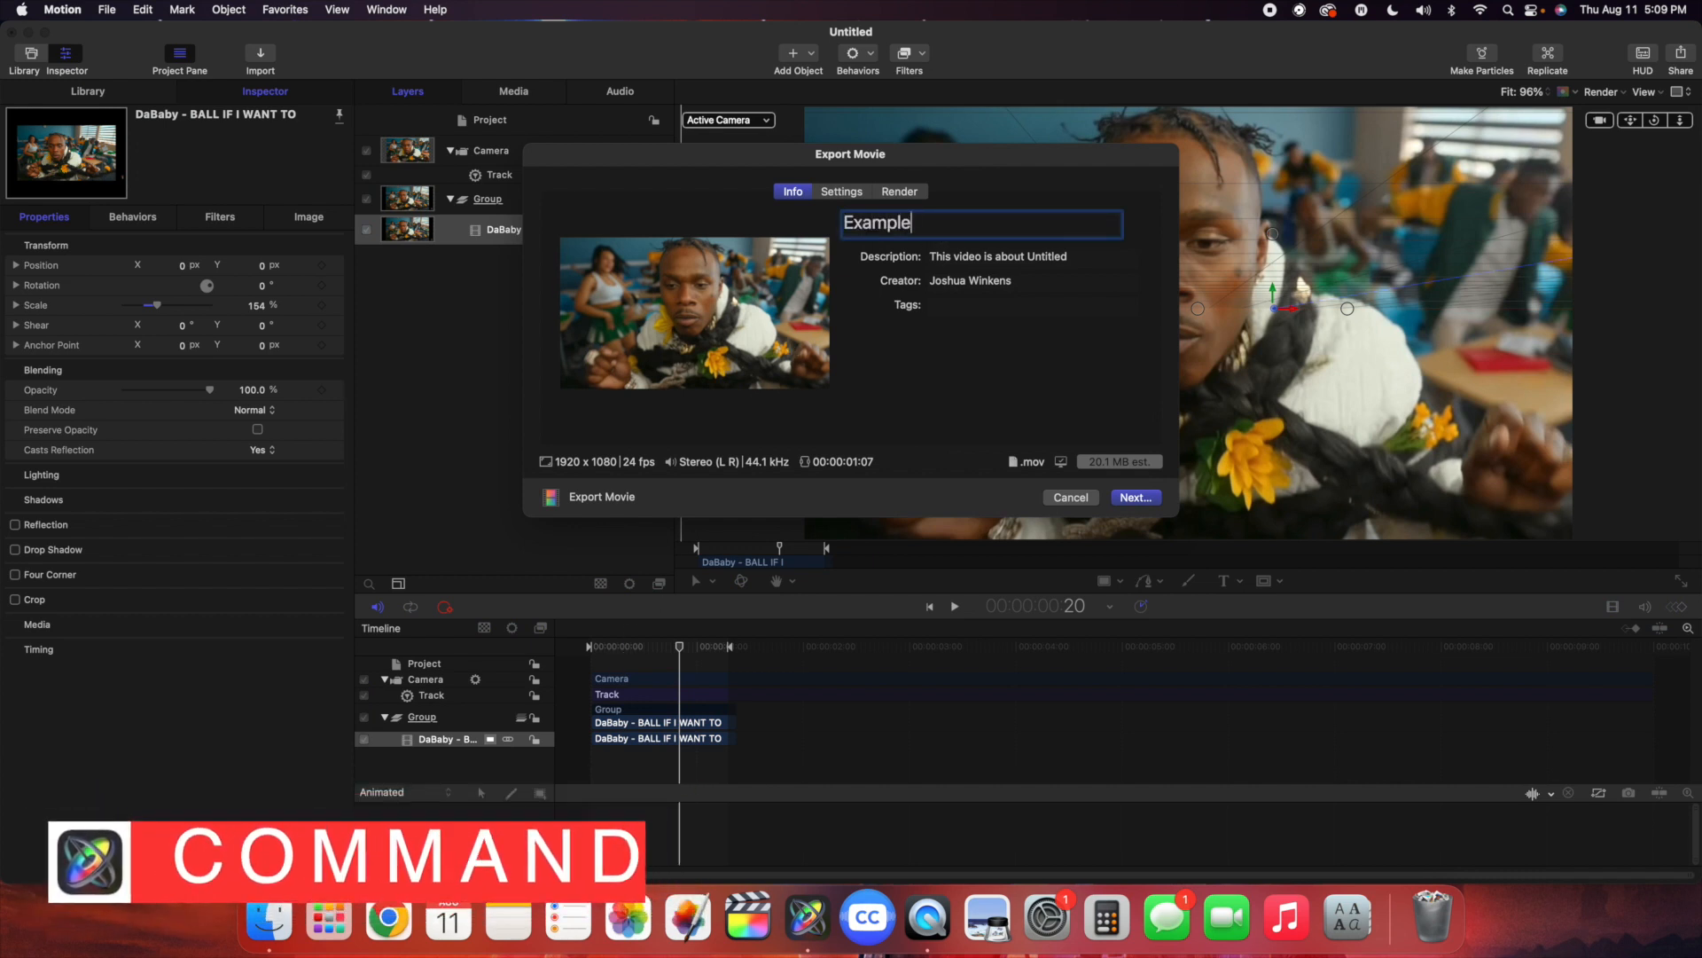
# - Keep Apple ProRes 422 as the export codec and apply Highest Quality rendering with Motion Blur turned off
pyautogui.click(858, 192)
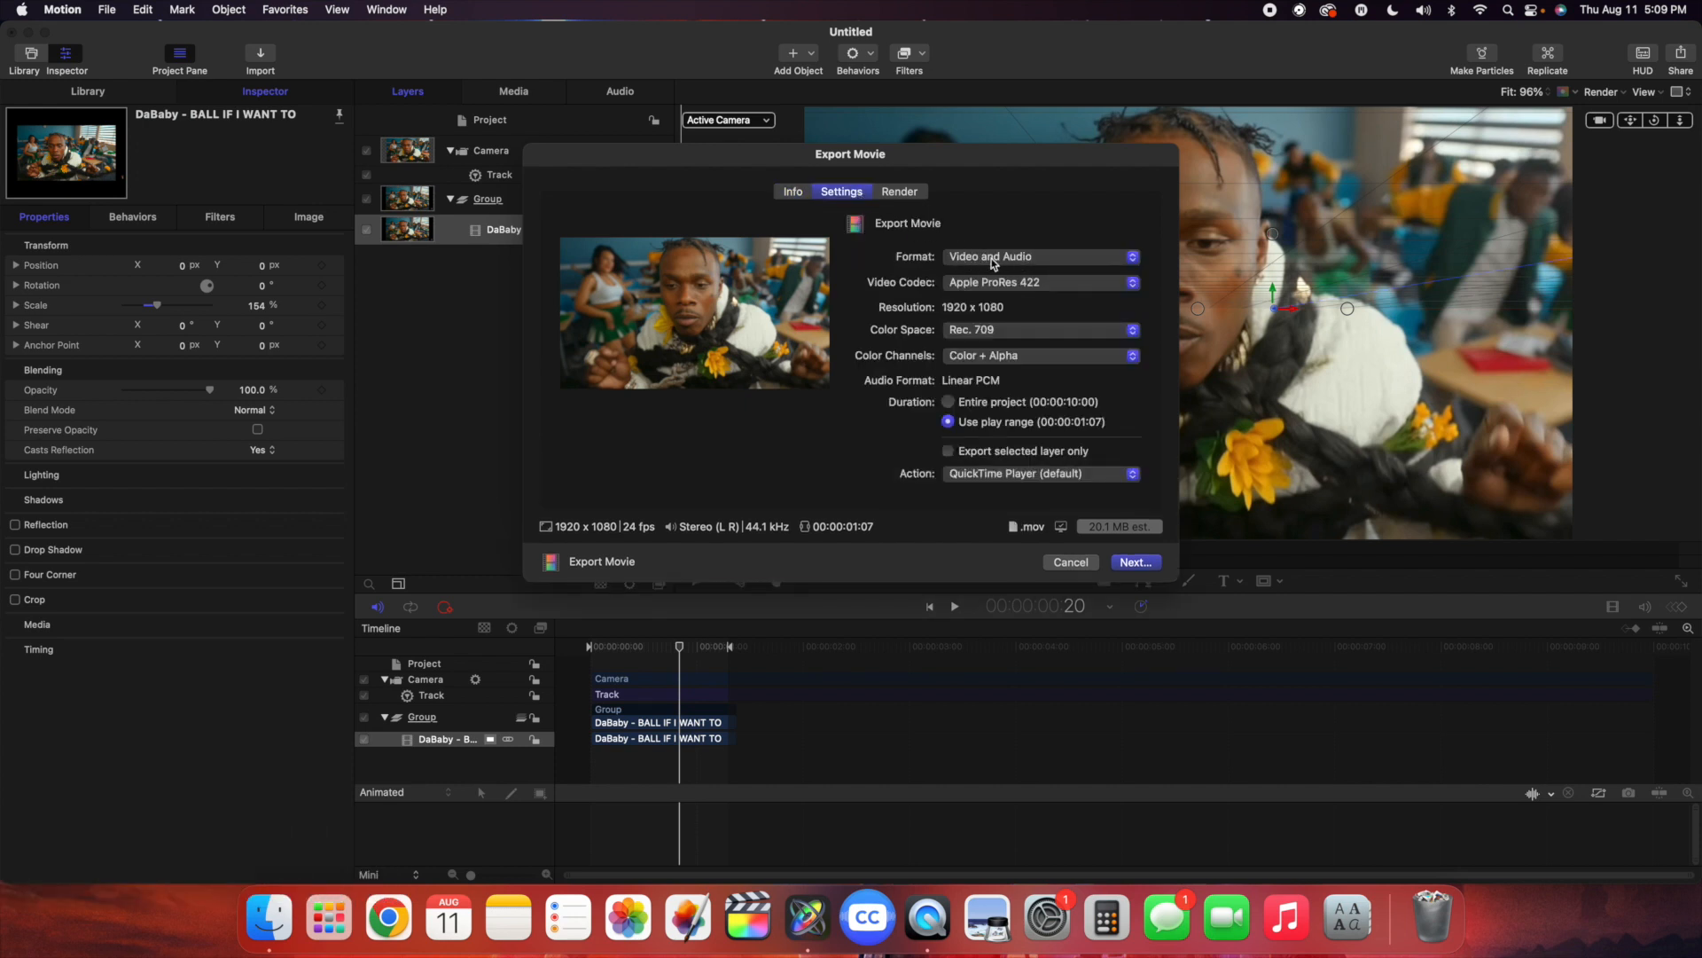
pyautogui.click(986, 286)
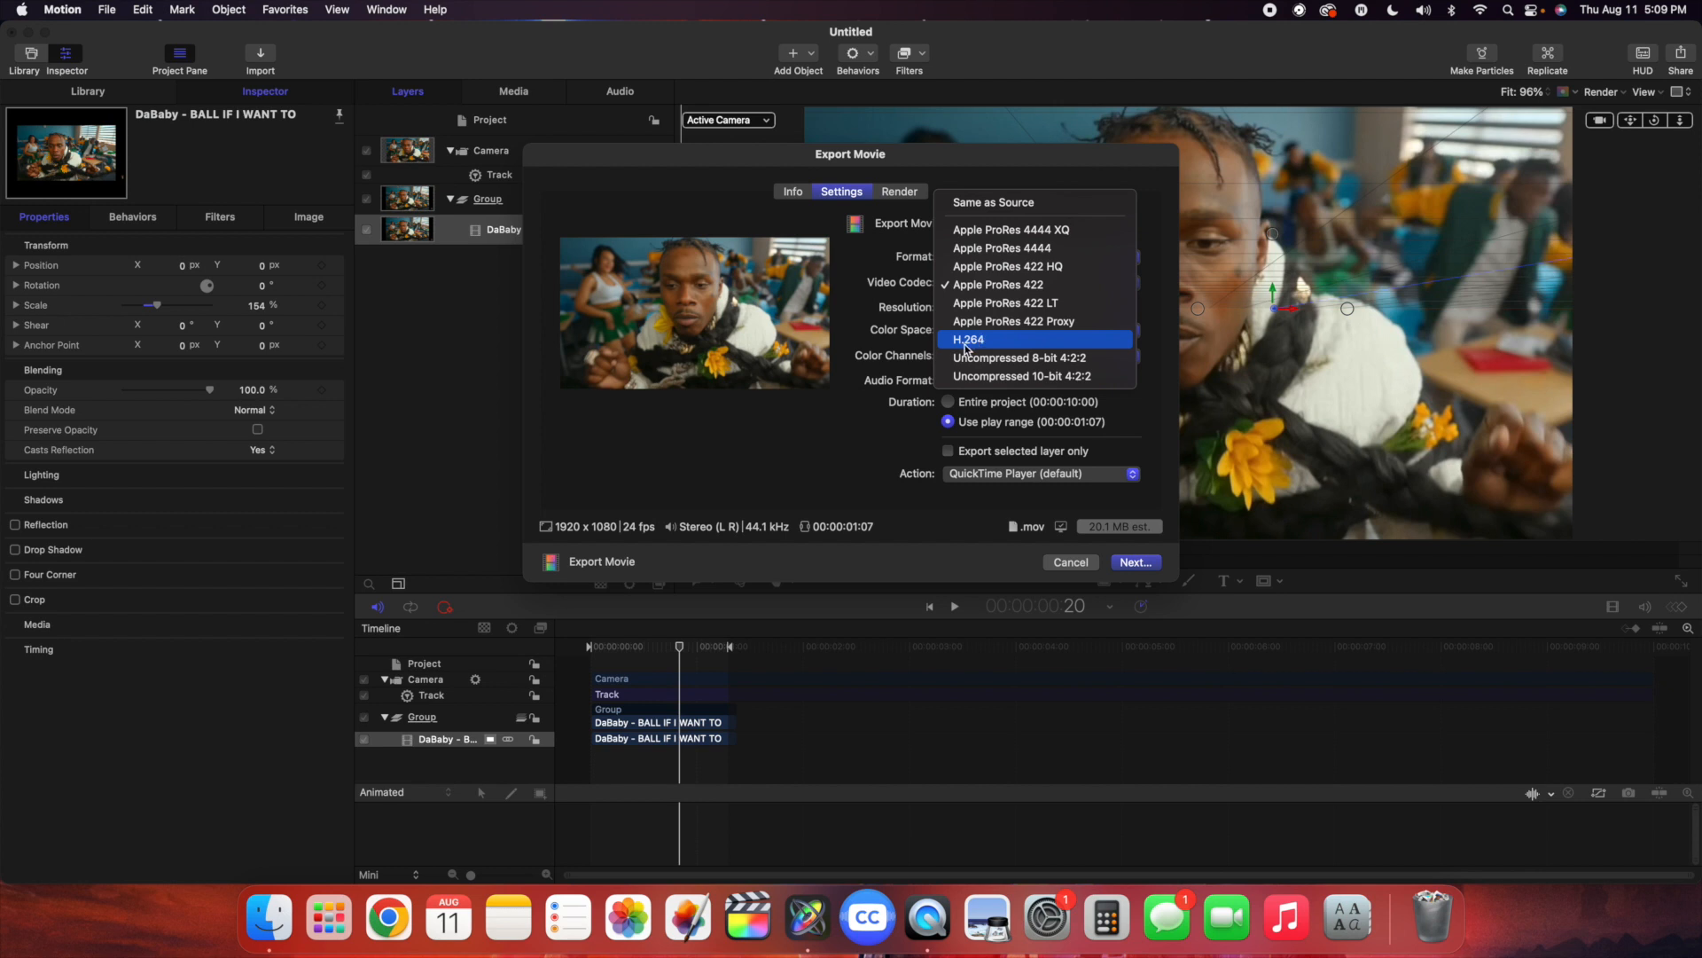
pyautogui.click(969, 286)
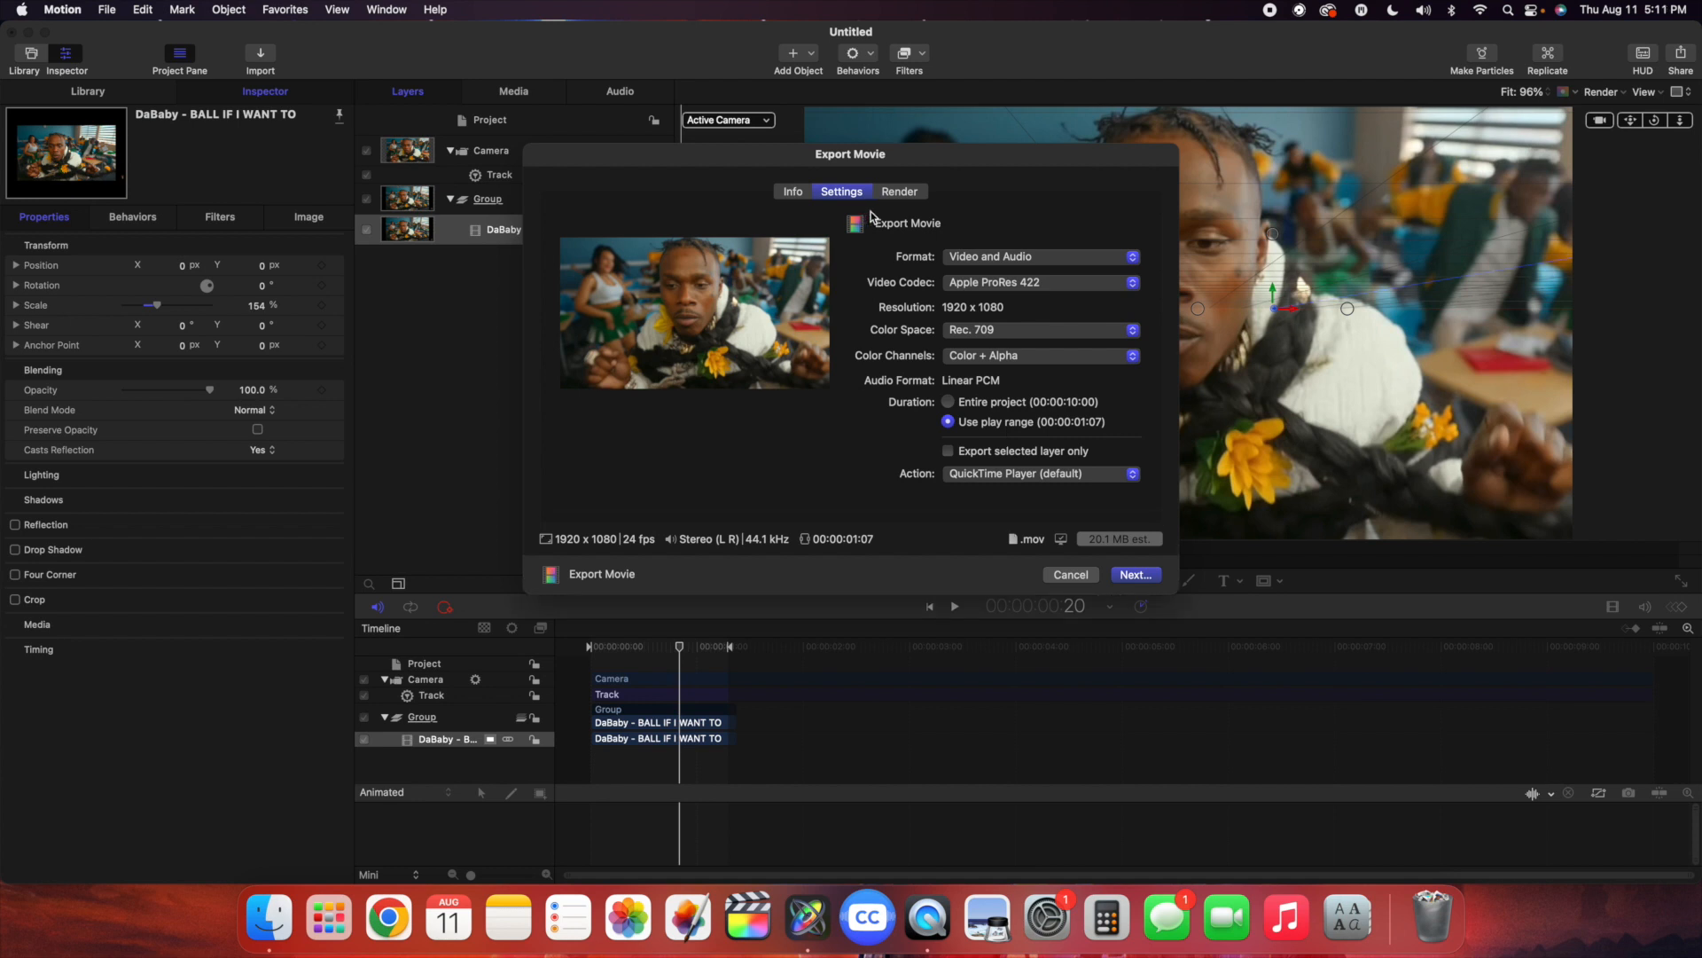
pyautogui.click(894, 194)
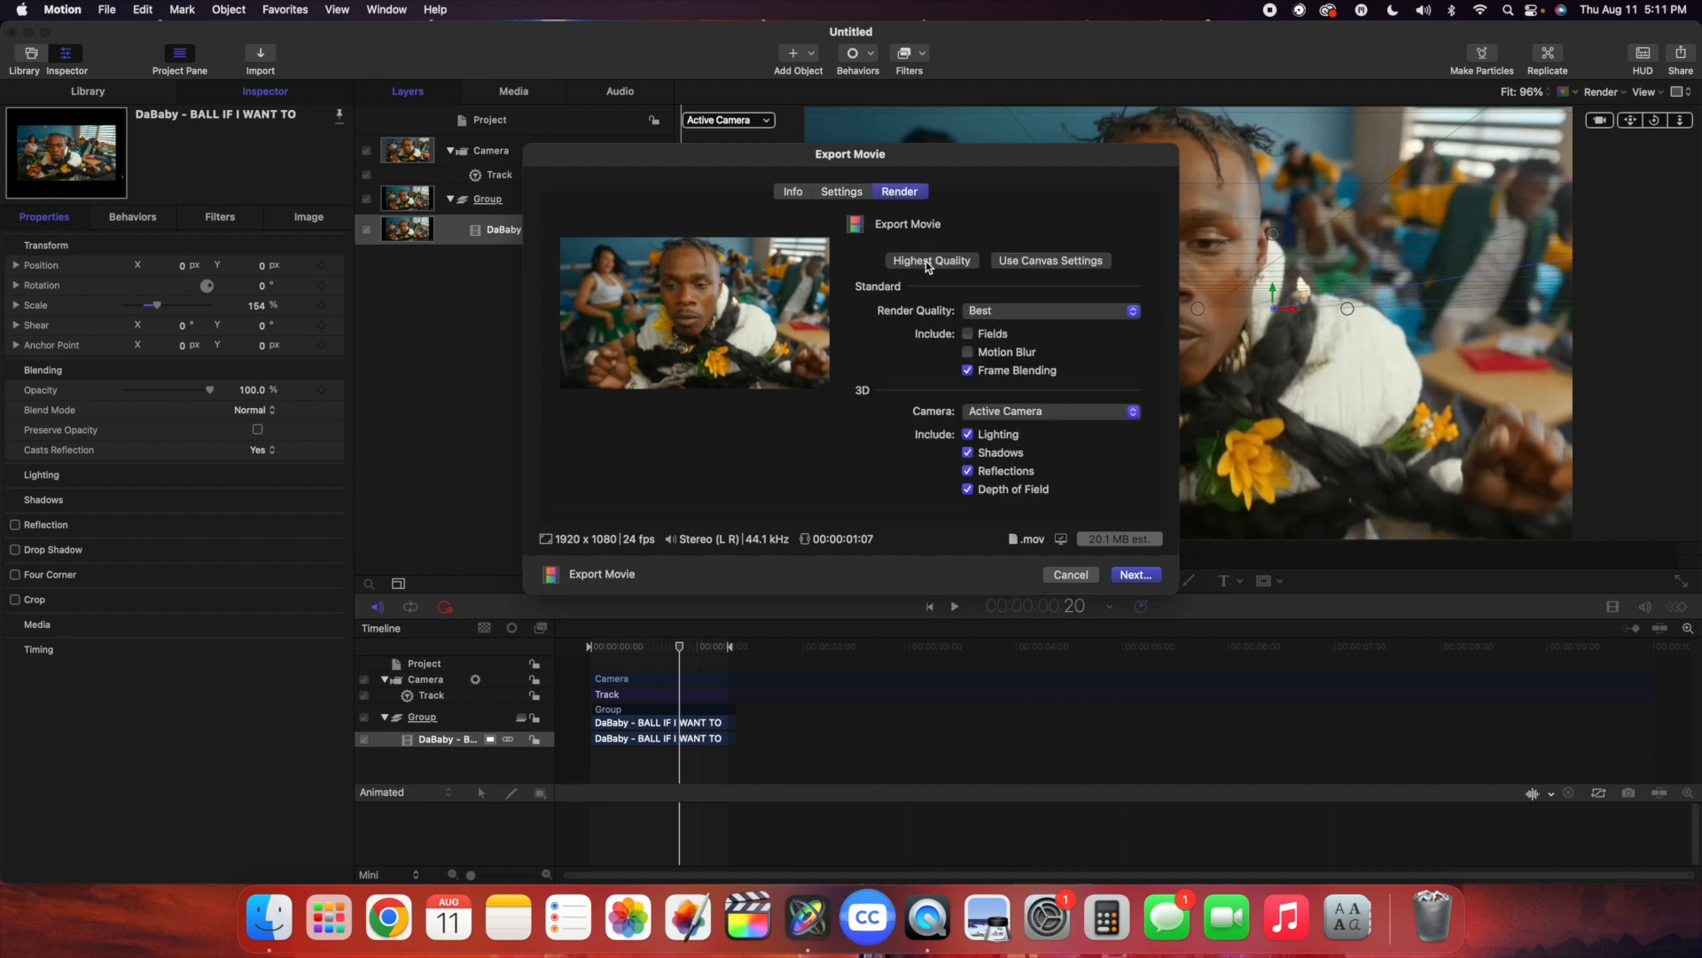
pyautogui.click(929, 263)
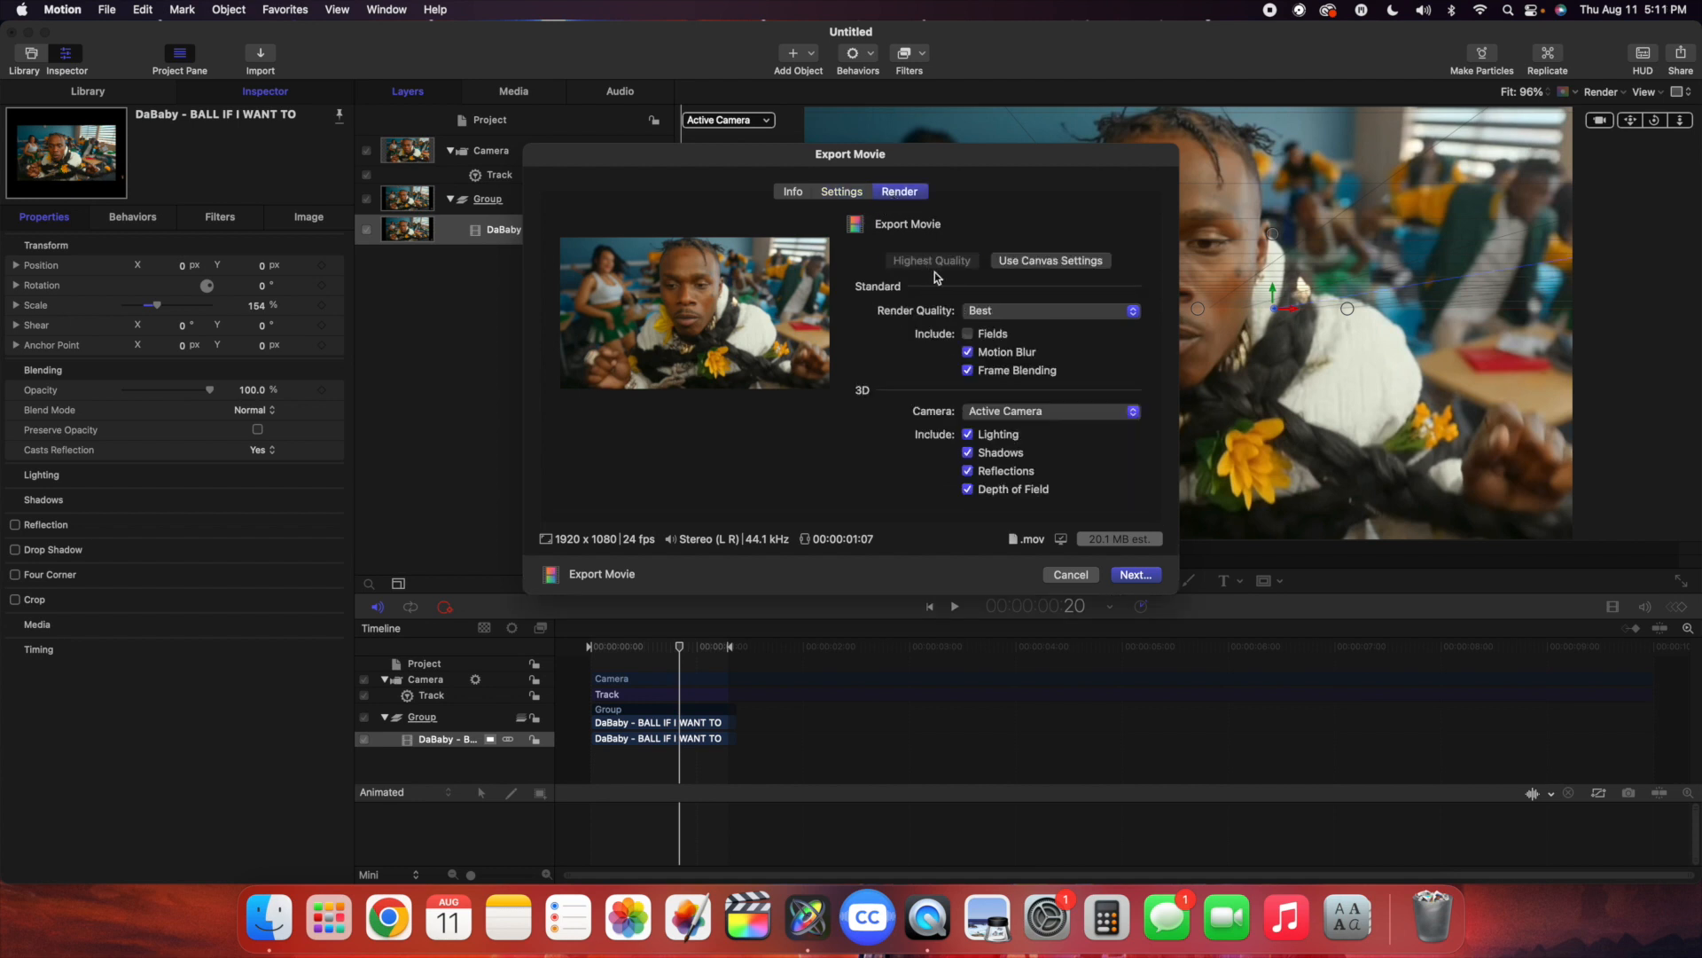
pyautogui.click(969, 354)
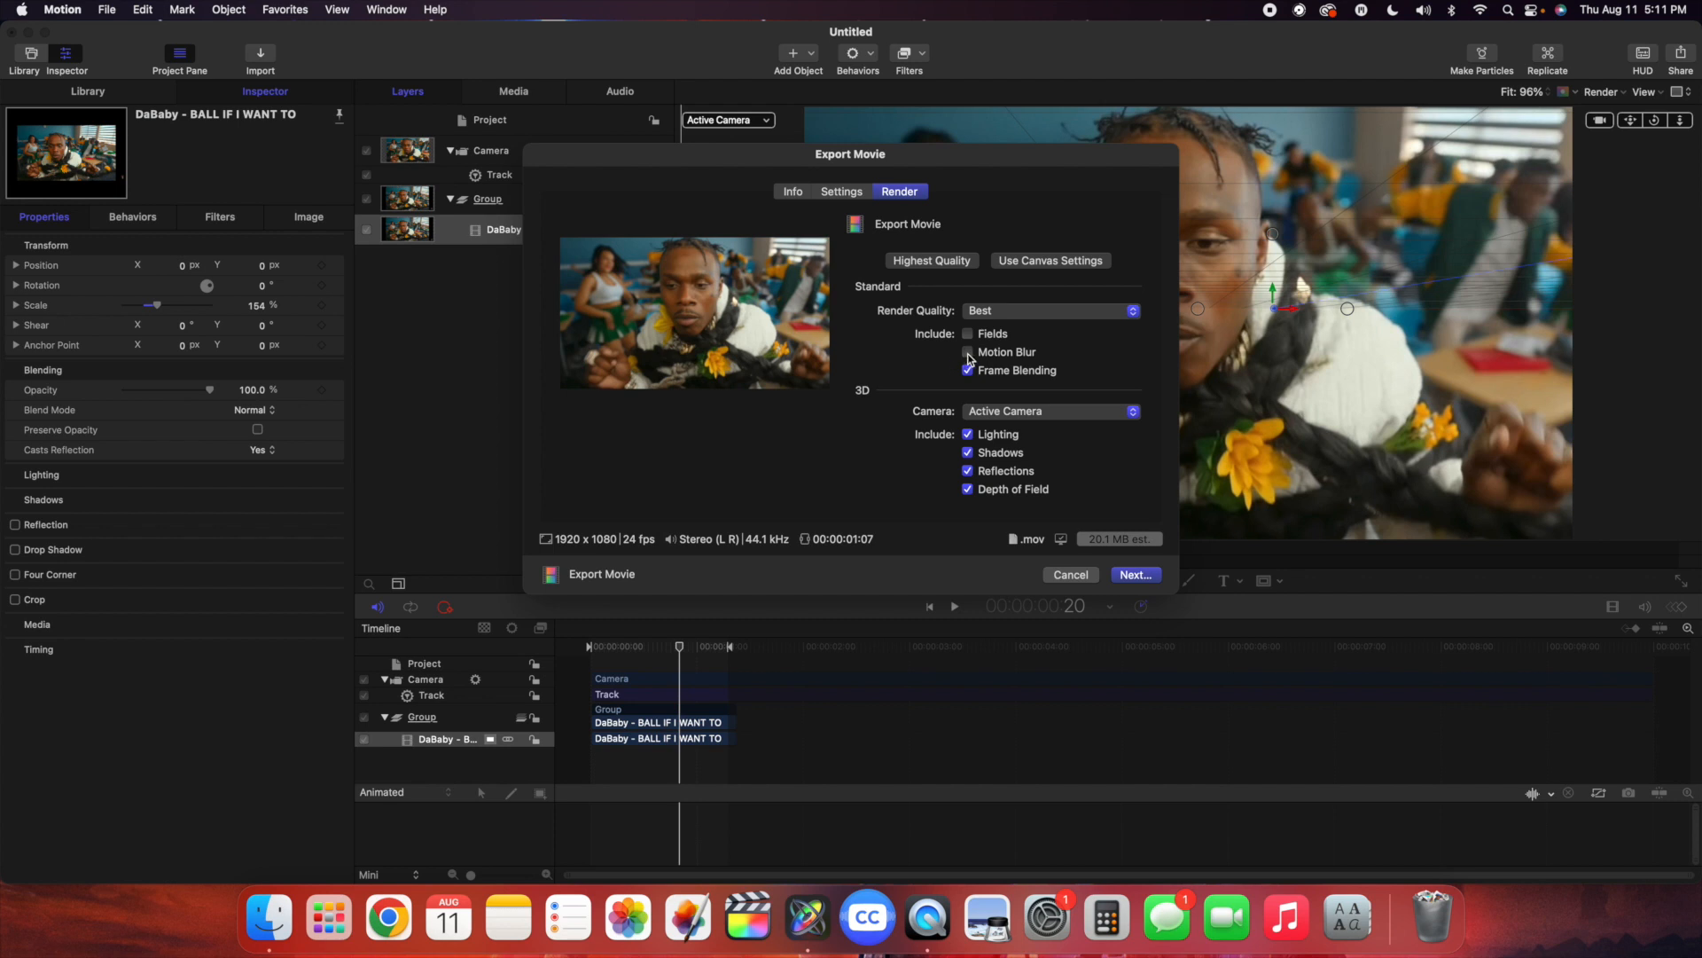
# - Save the exported movie to the Desktop as Example 2 instead of replacing the existing Example.mov
pyautogui.click(1133, 577)
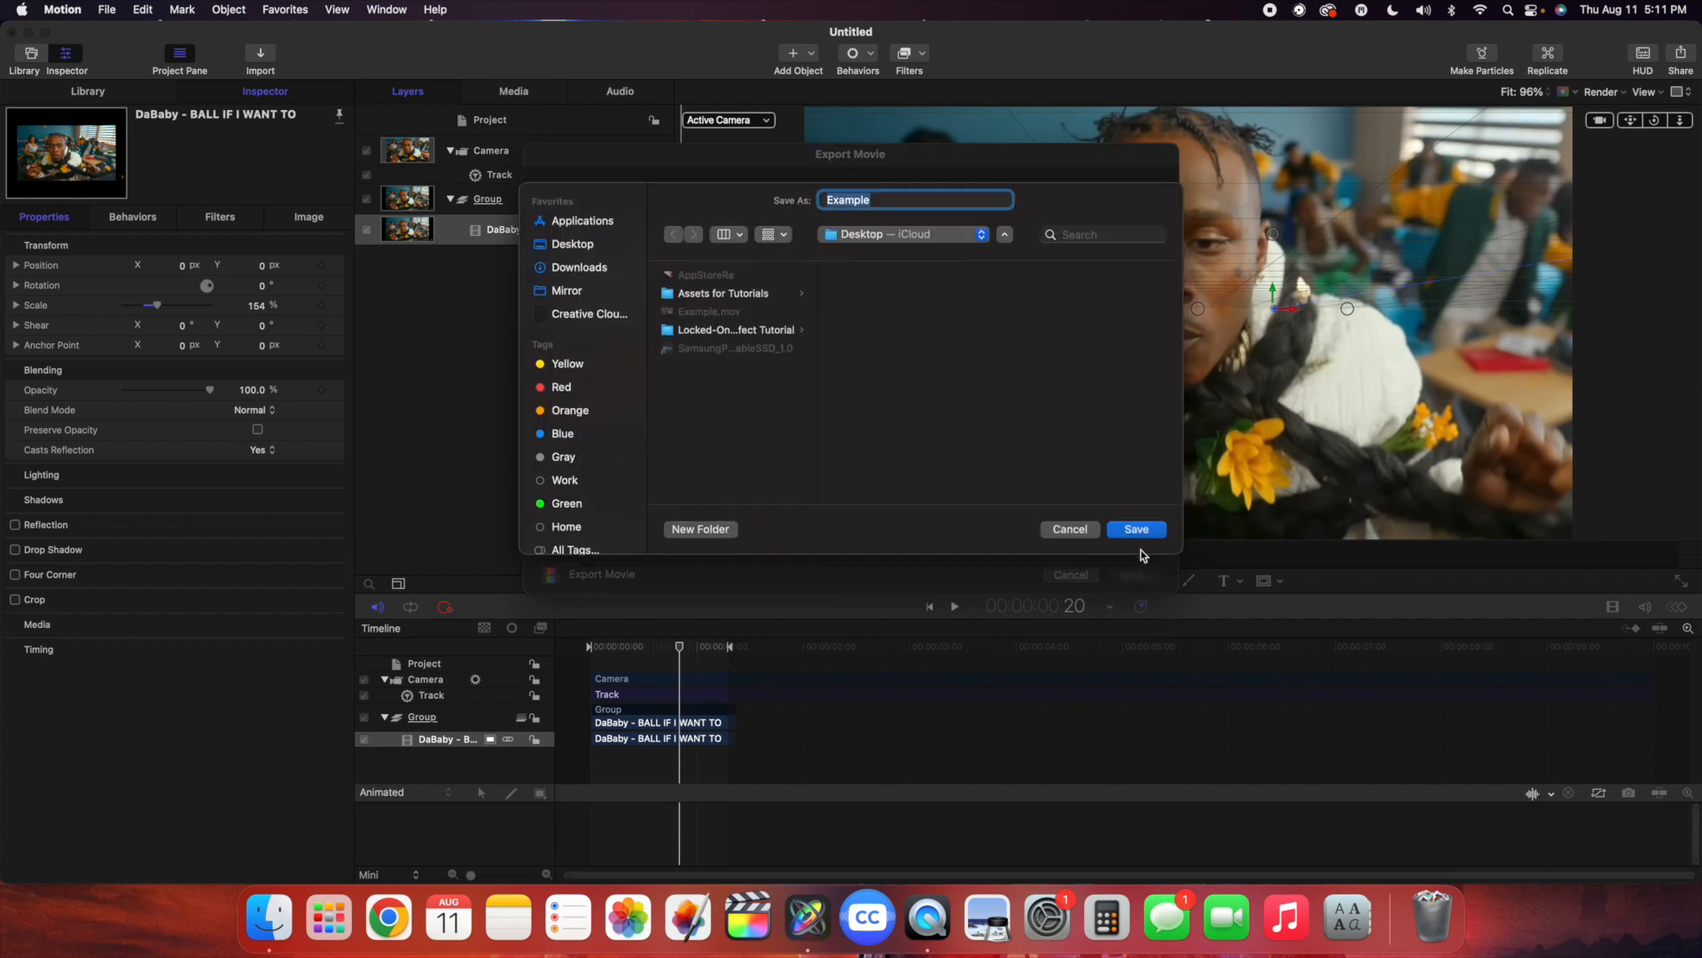
pyautogui.click(1139, 531)
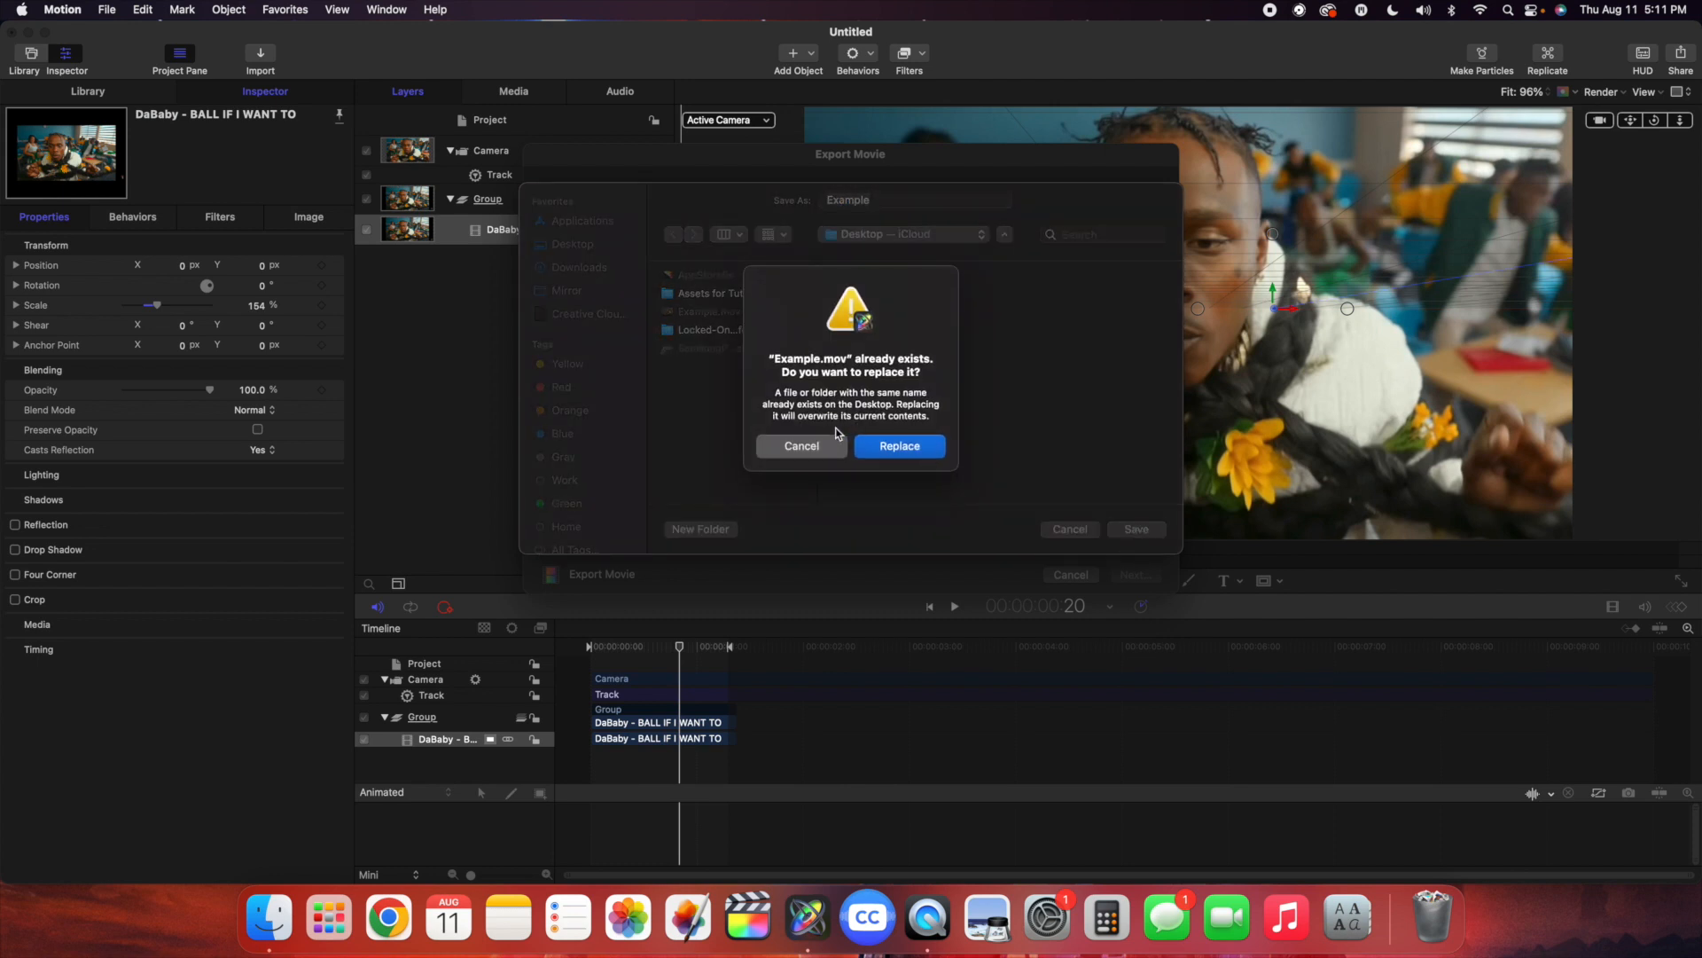
pyautogui.click(805, 447)
pyautogui.click(898, 196)
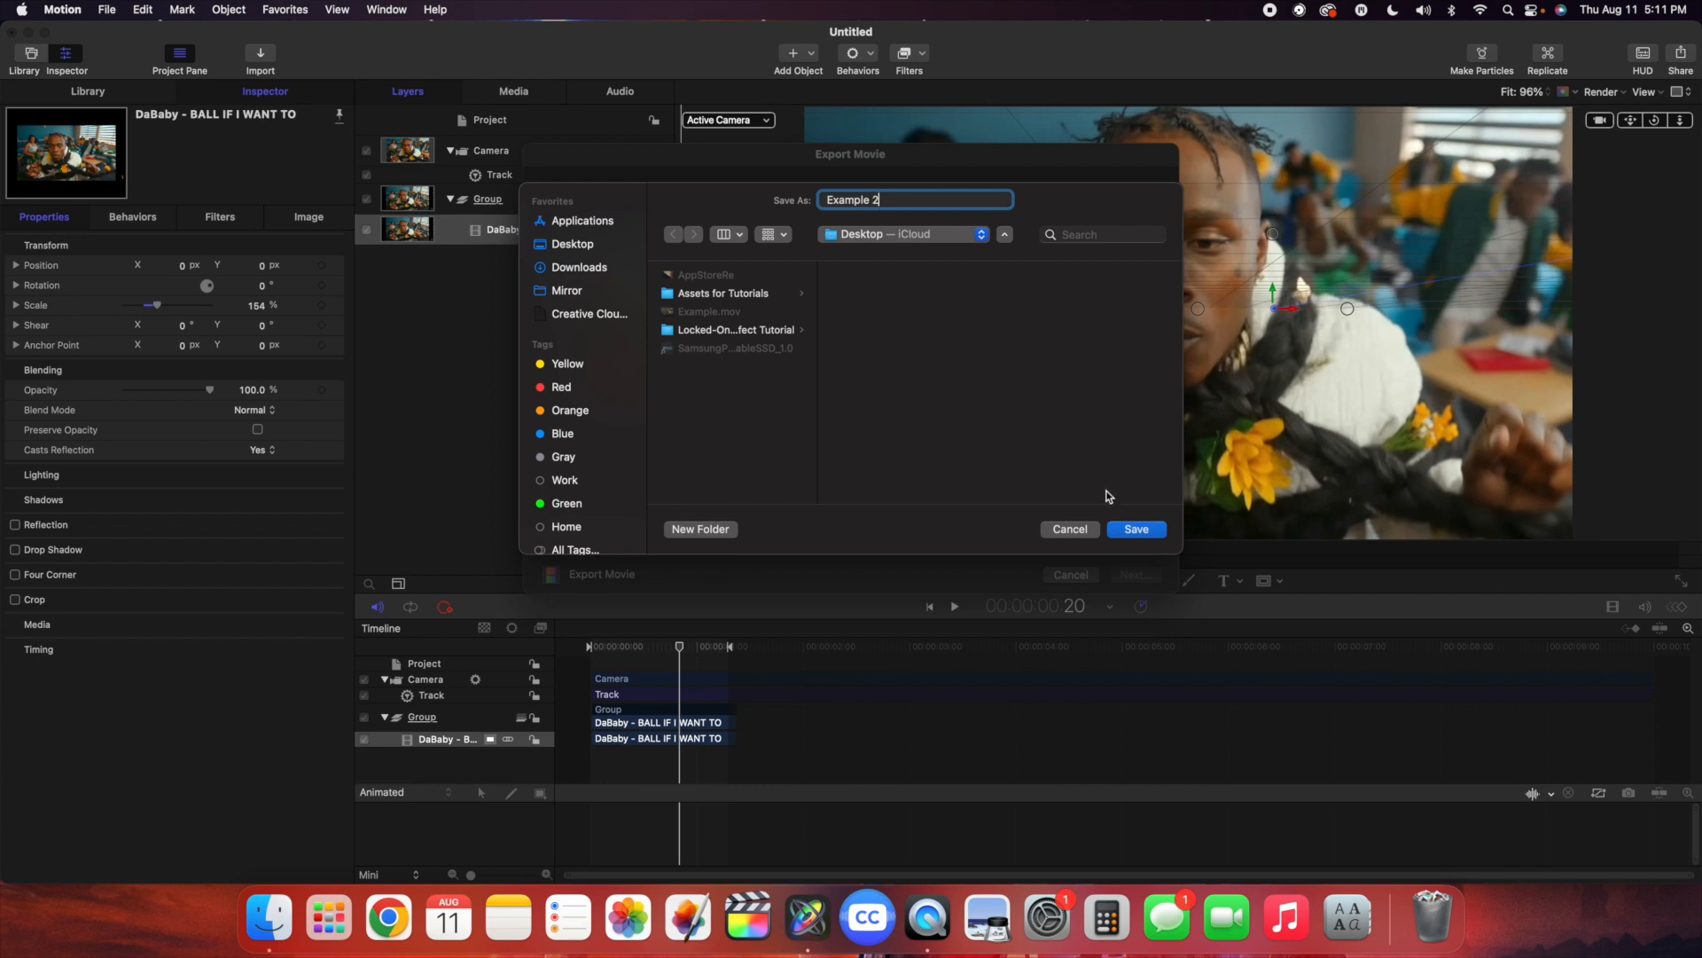
pyautogui.click(1135, 530)
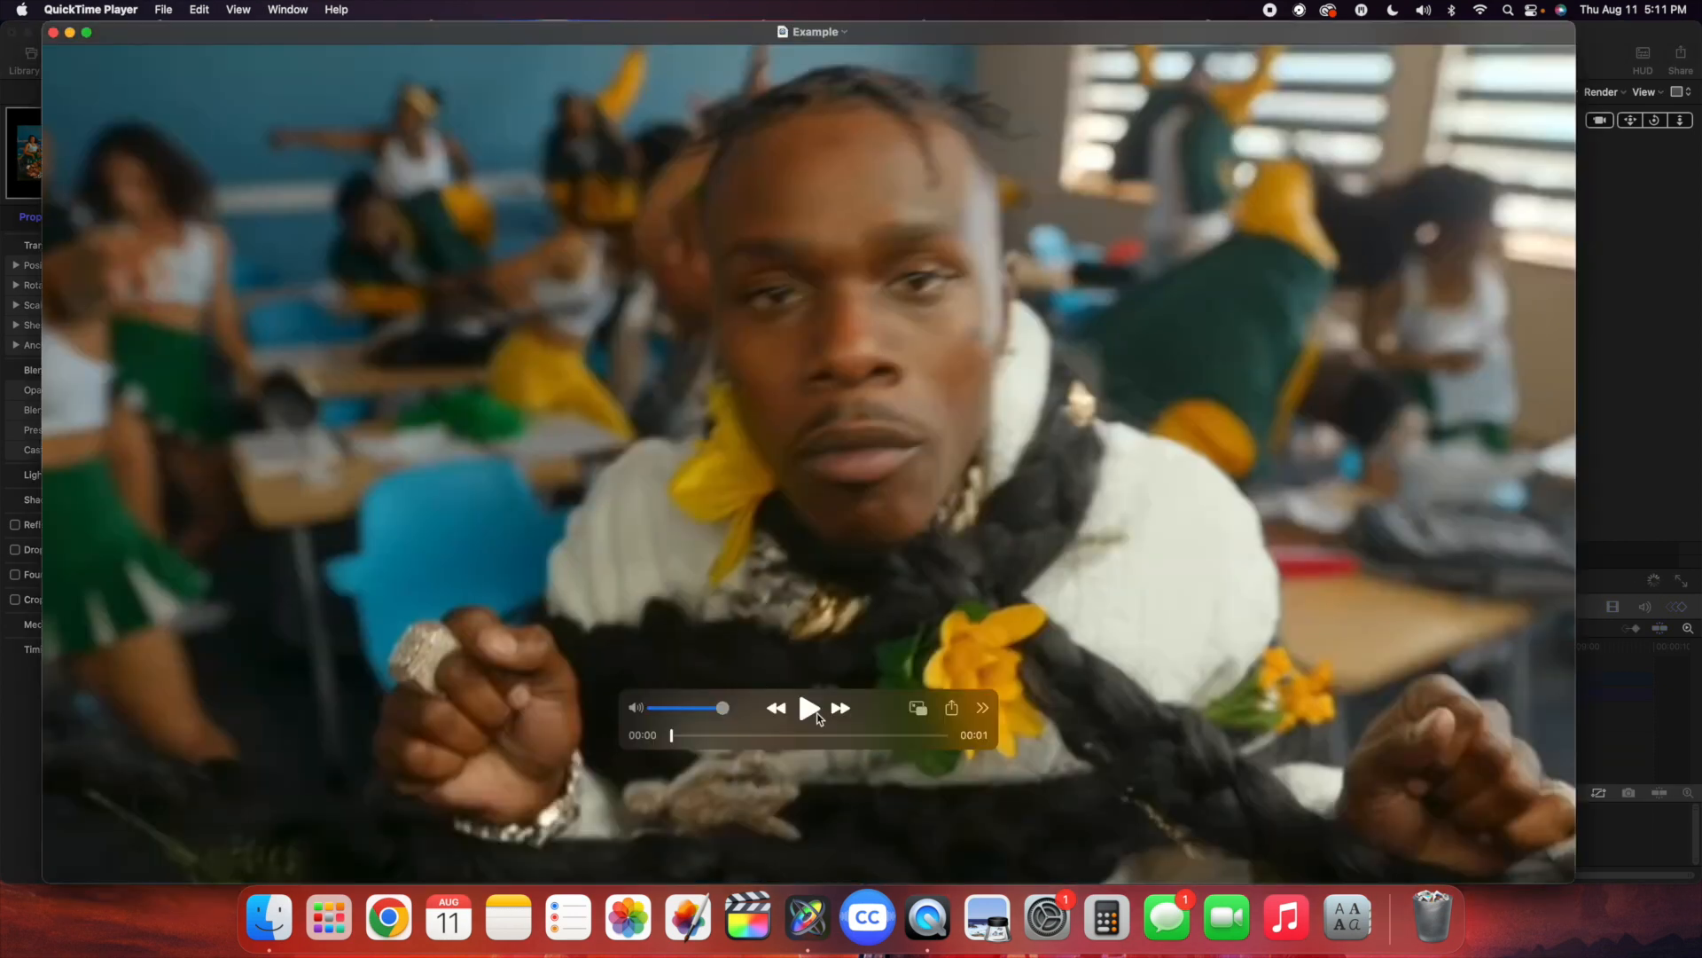
# - Play the exported movie in QuickTime Player and replay it from the start to check the locked-on effect
pyautogui.press('space')
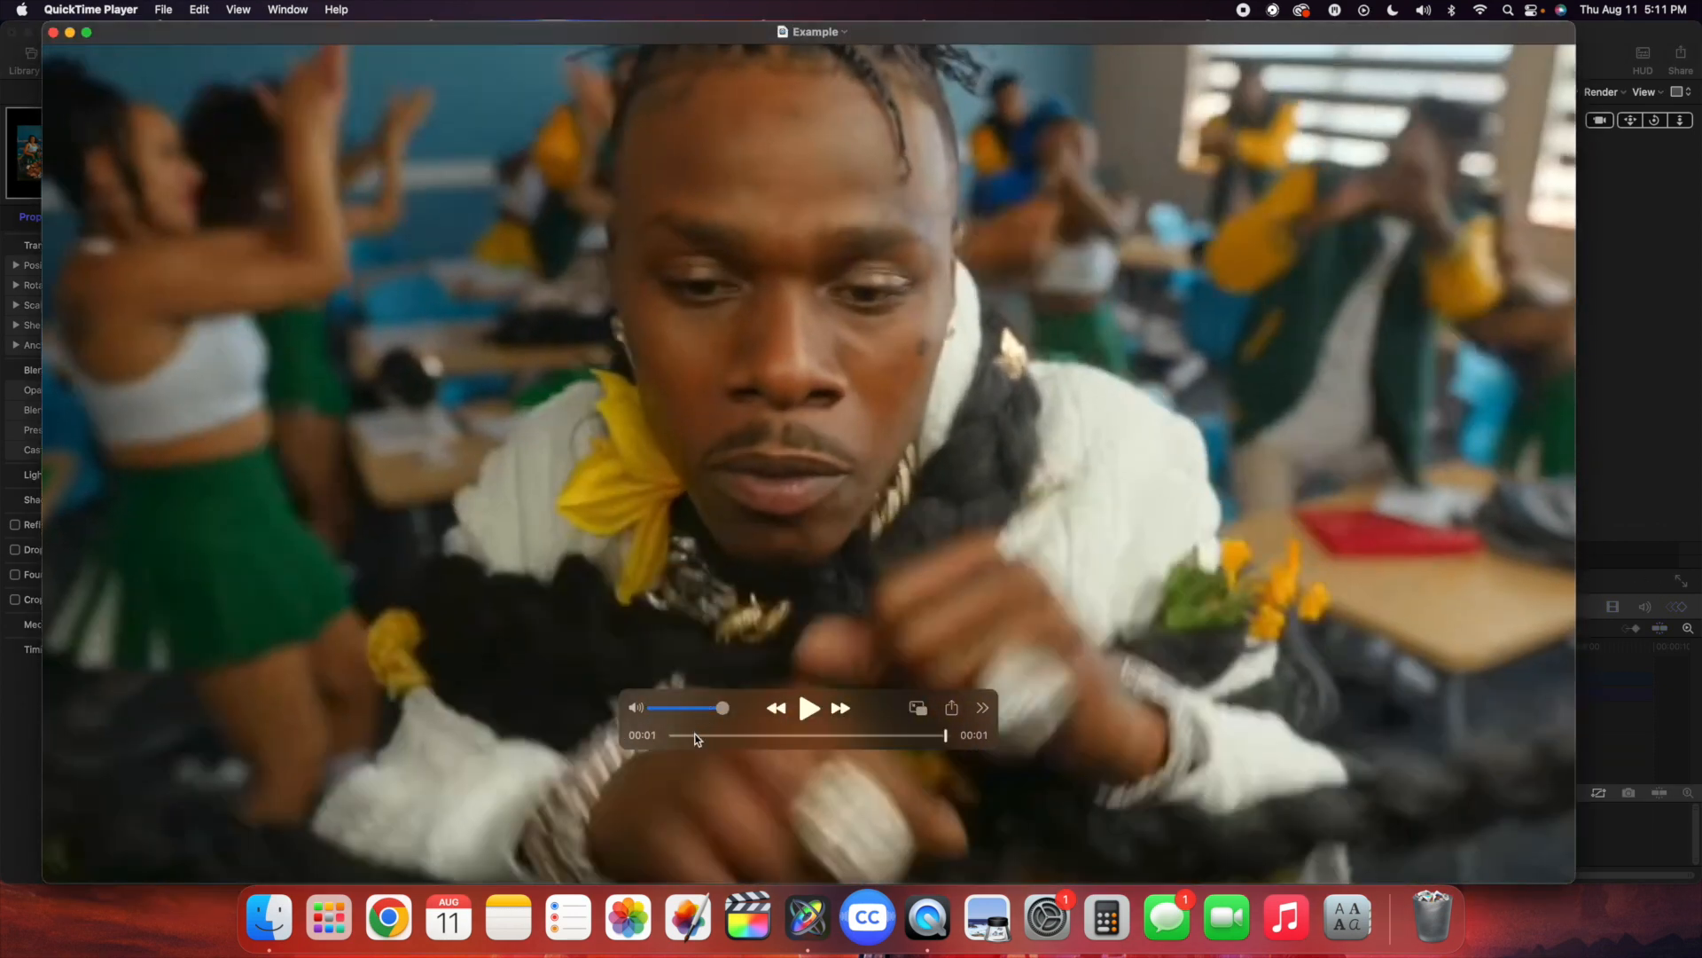
pyautogui.press('space')
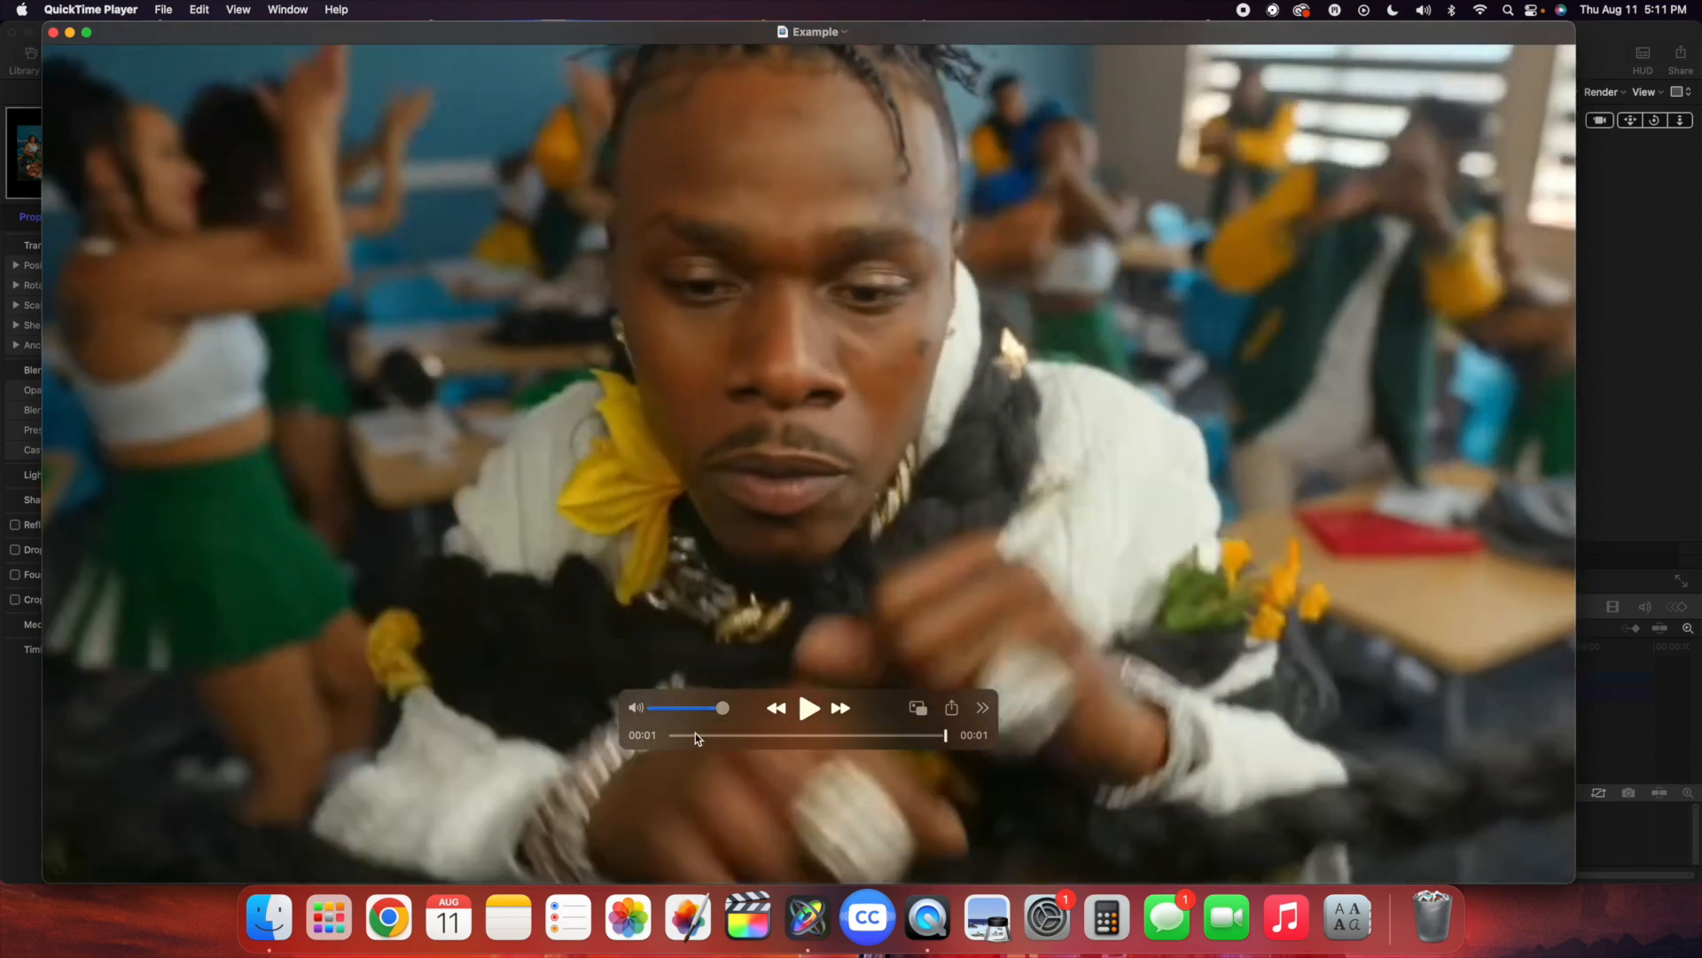
pyautogui.moveTo(695, 735); pyautogui.dragTo(597, 730)
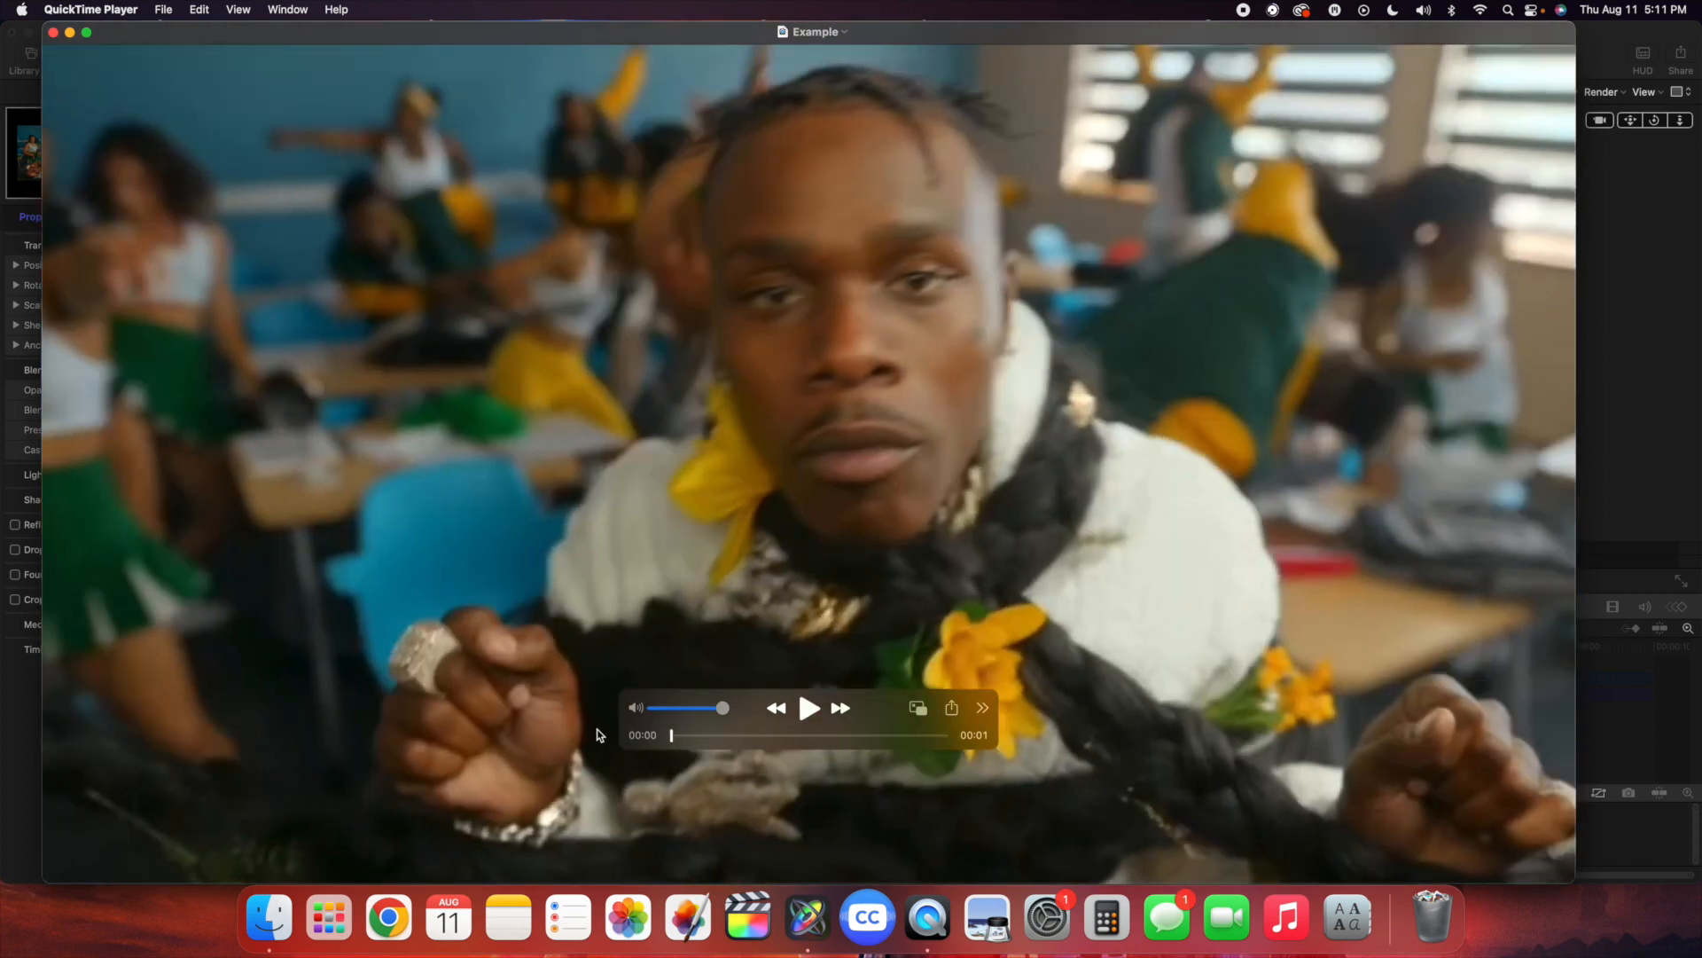
pyautogui.press('space')
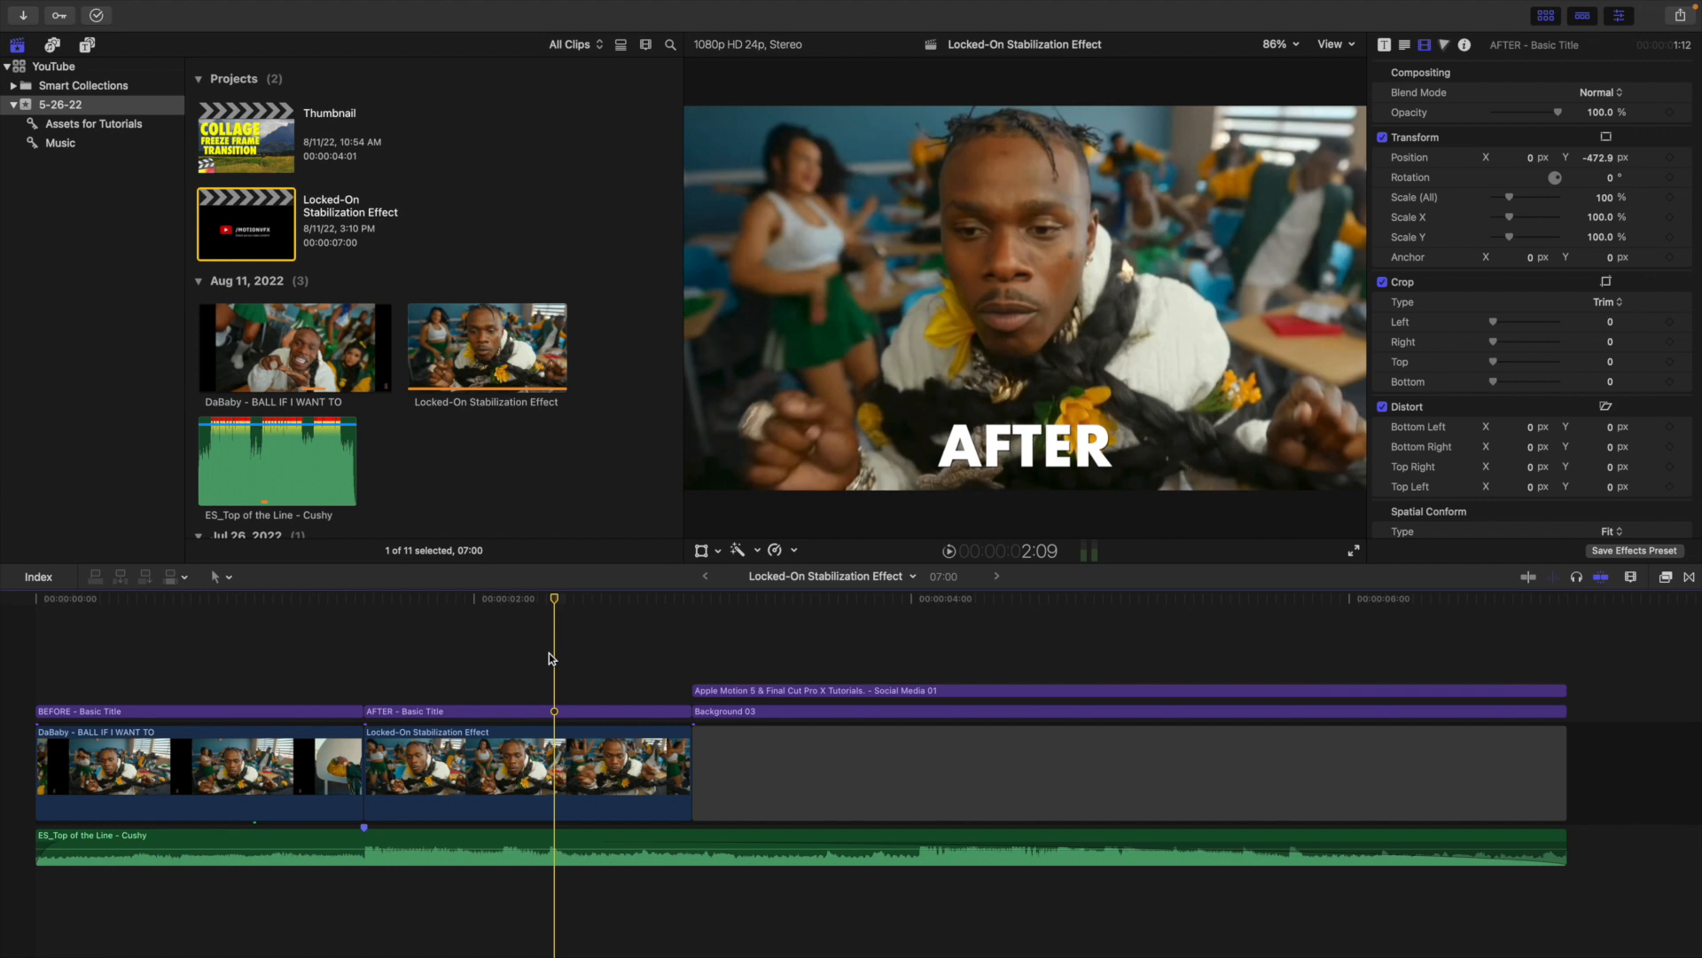
# - Import Example 2.mov from the Desktop into the existing 5-26-22 event in Final Cut Pro
pyautogui.press('super+i')
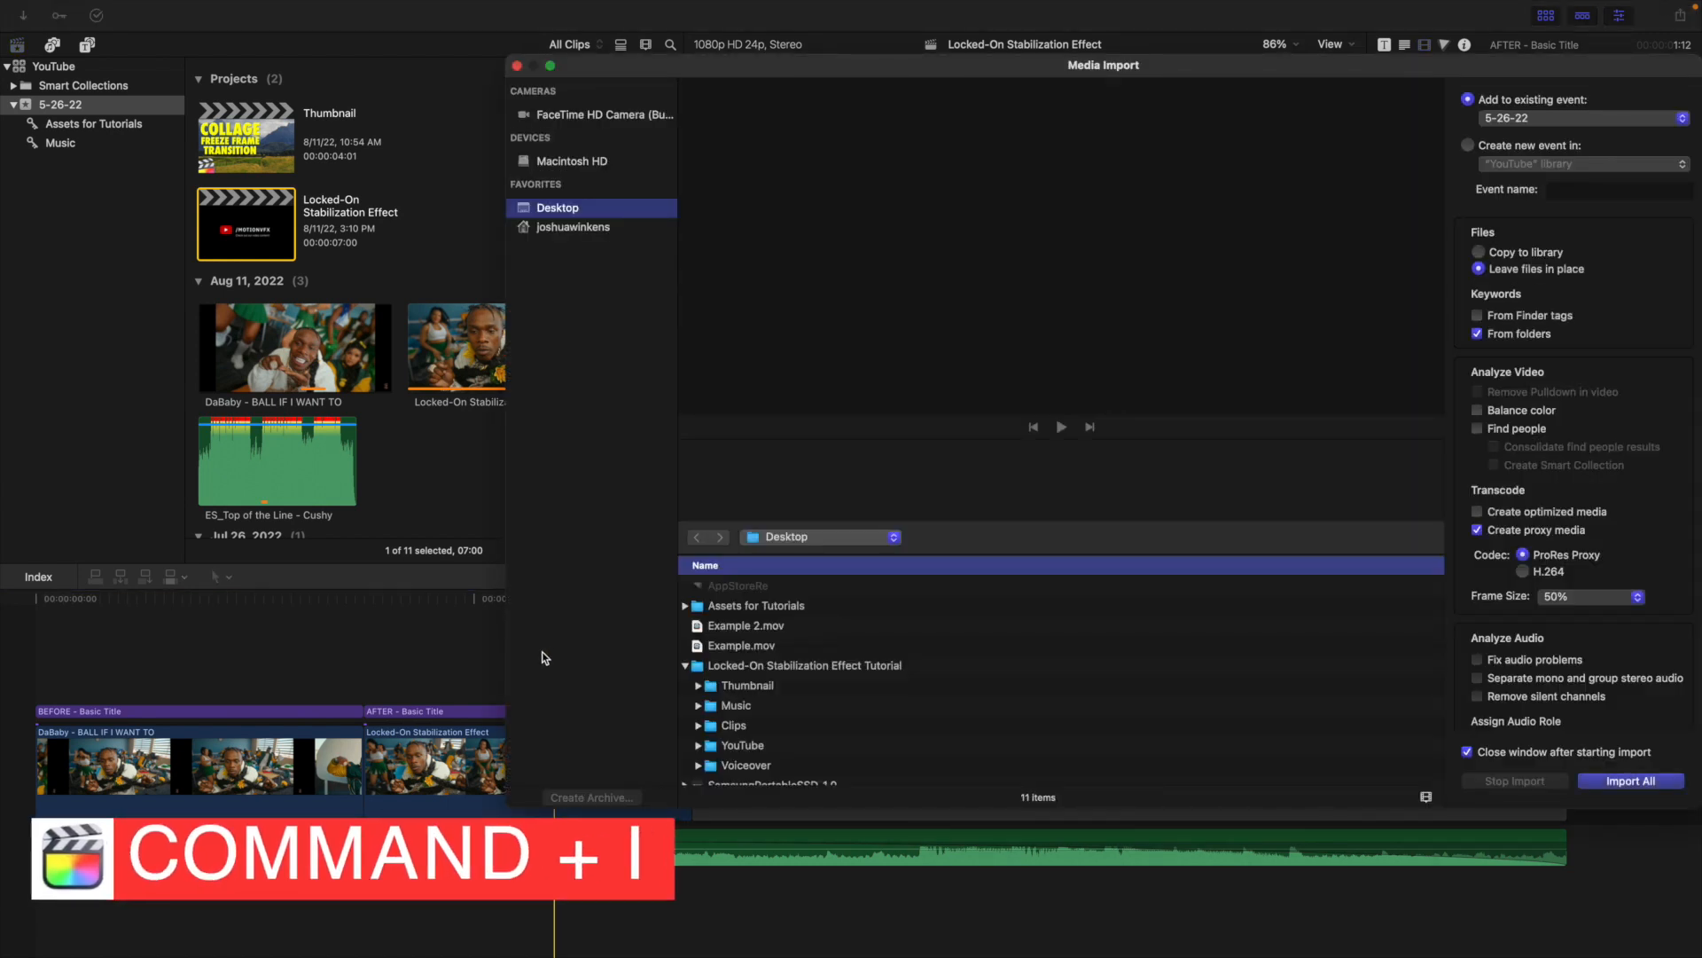
pyautogui.click(727, 626)
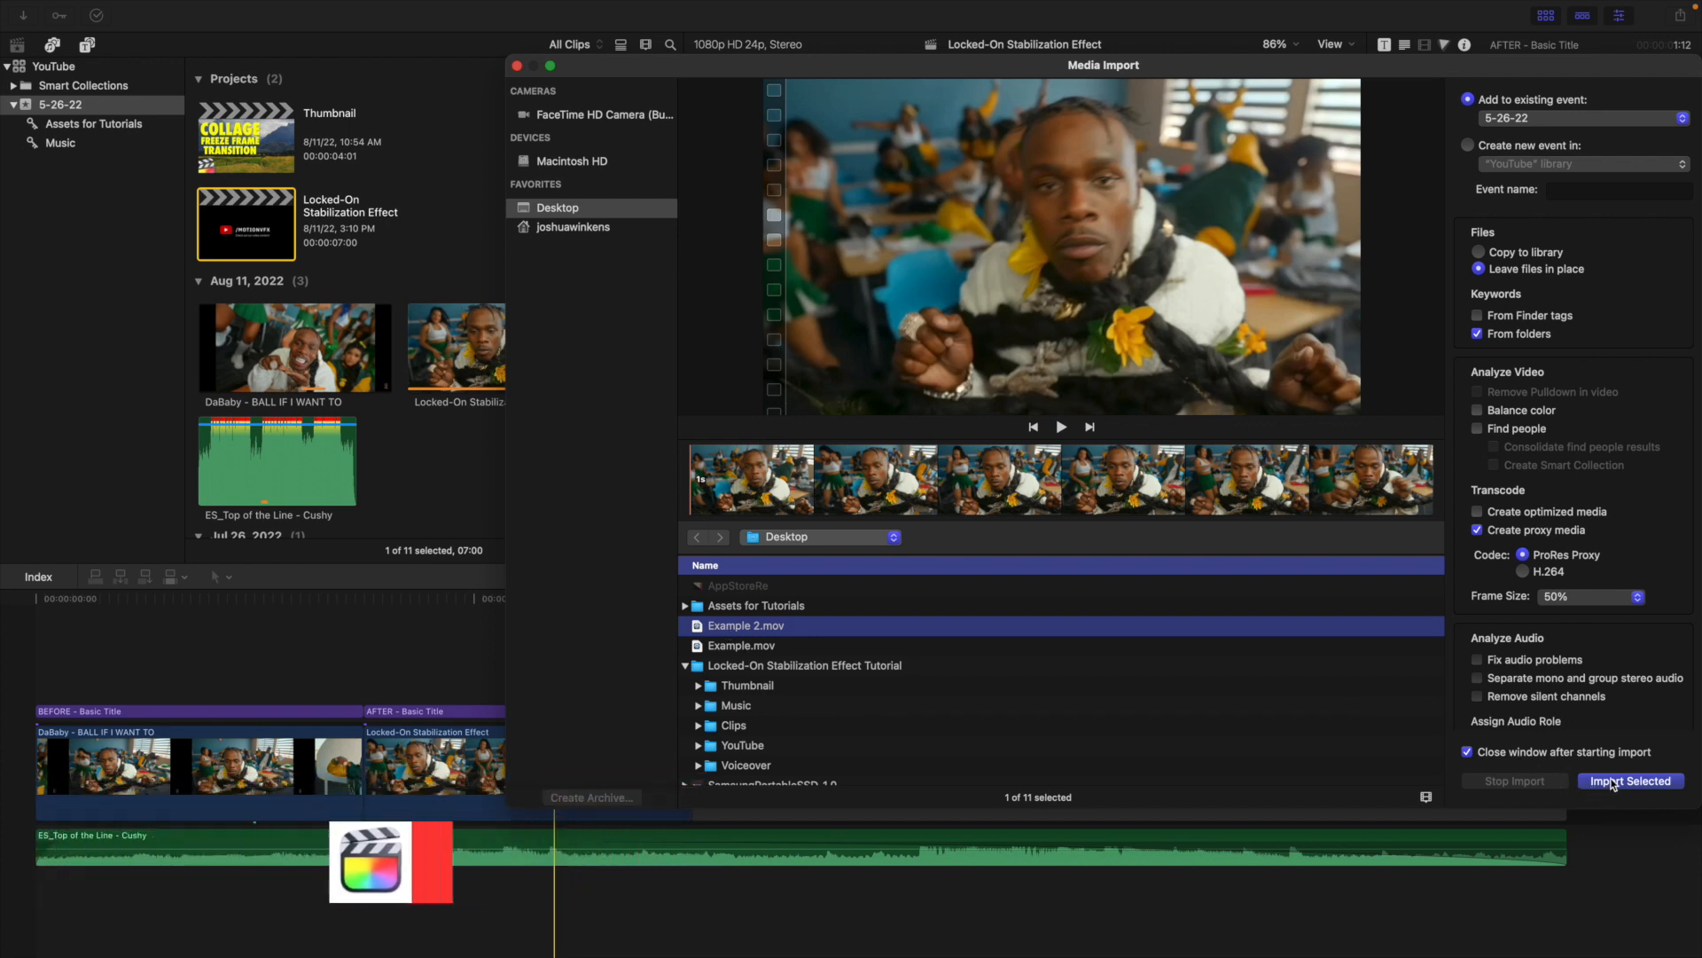
pyautogui.click(1629, 781)
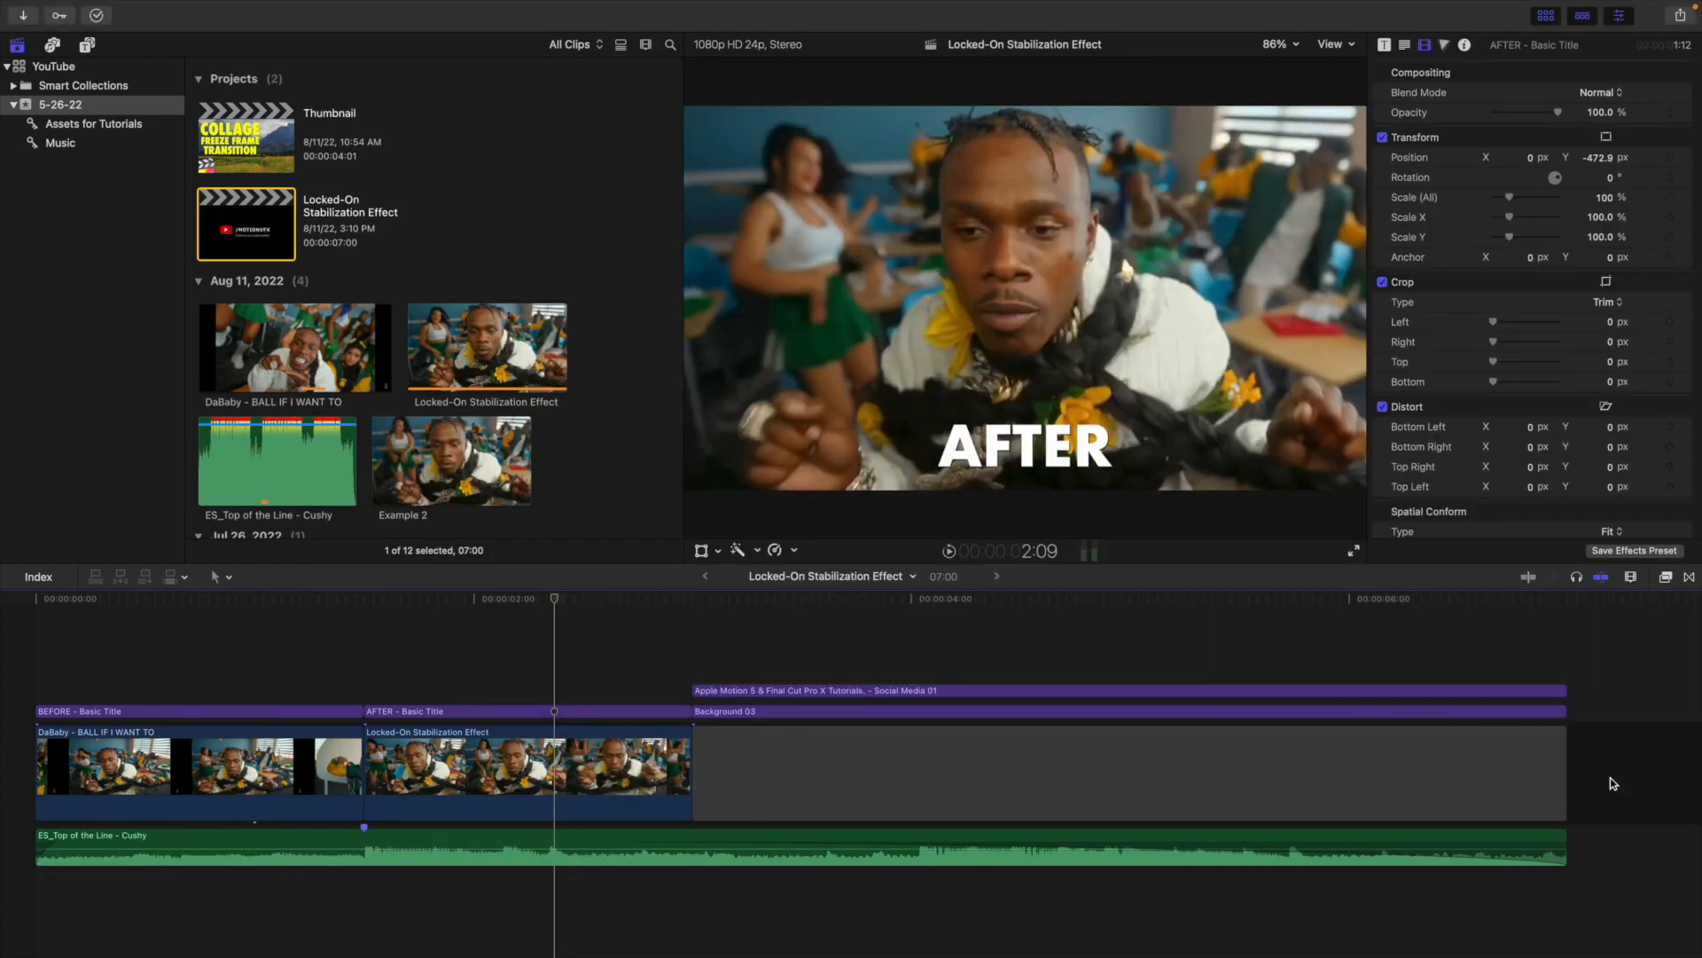
# - Insert the Example 2 clip at the very start of the Locked-On Stabilization Effect timeline, ahead of the BEFORE clip
pyautogui.click(443, 458)
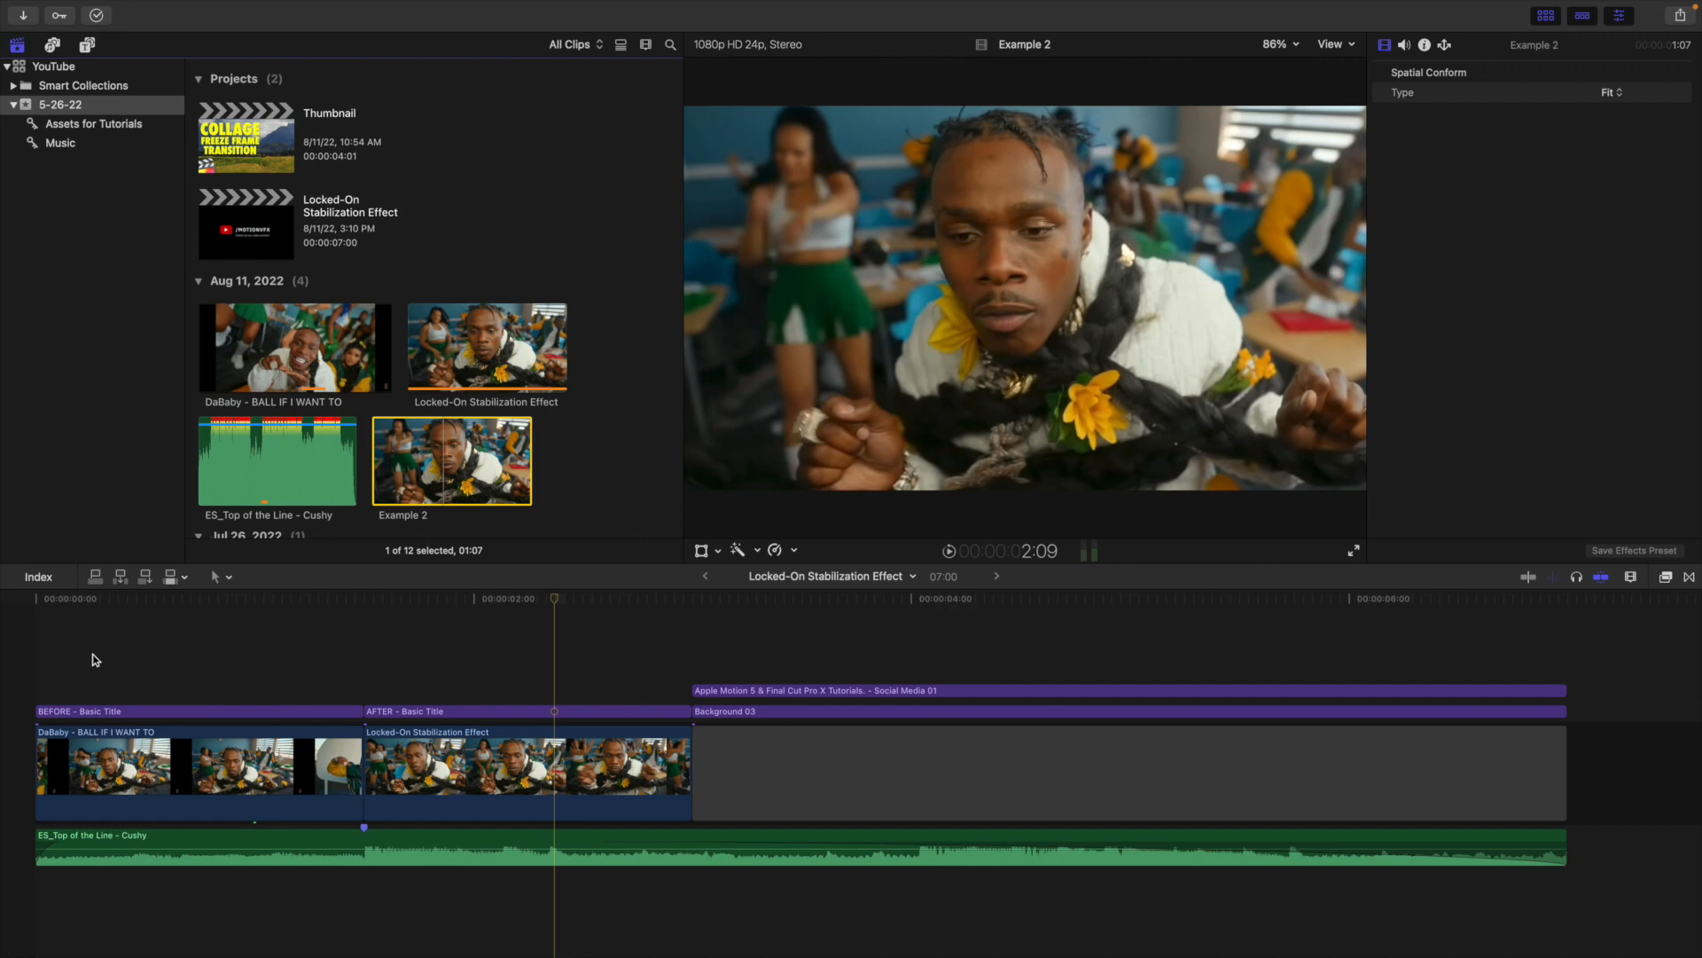
pyautogui.click(18, 667)
pyautogui.click(434, 461)
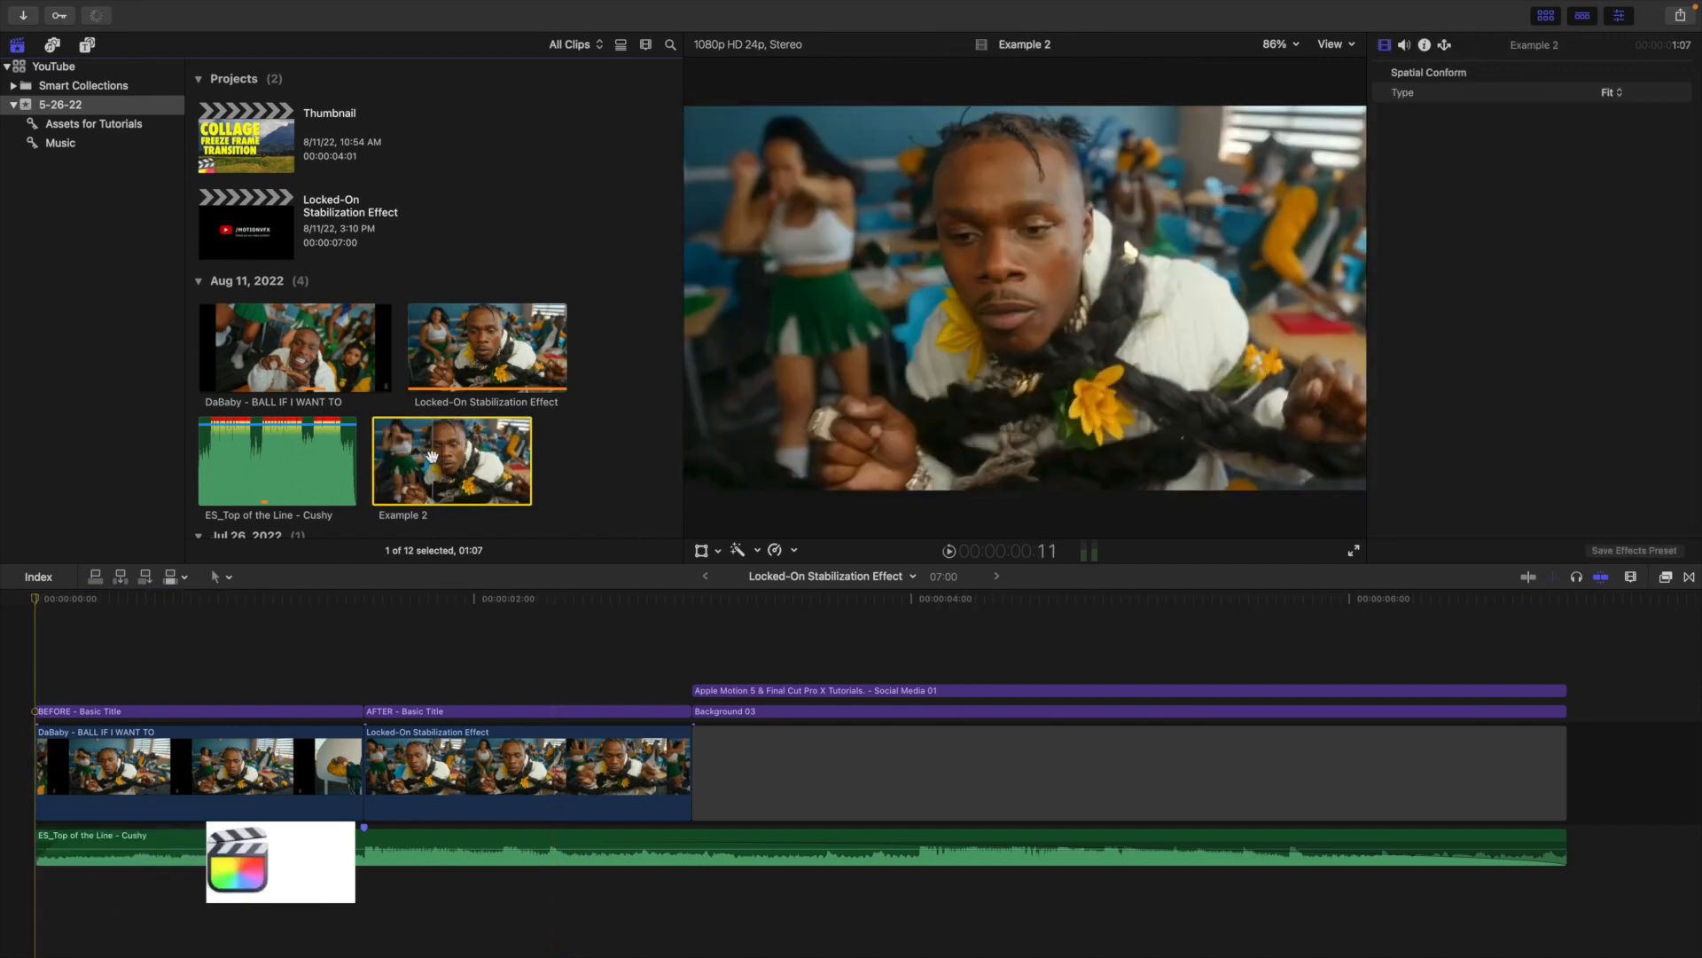
pyautogui.press('w')
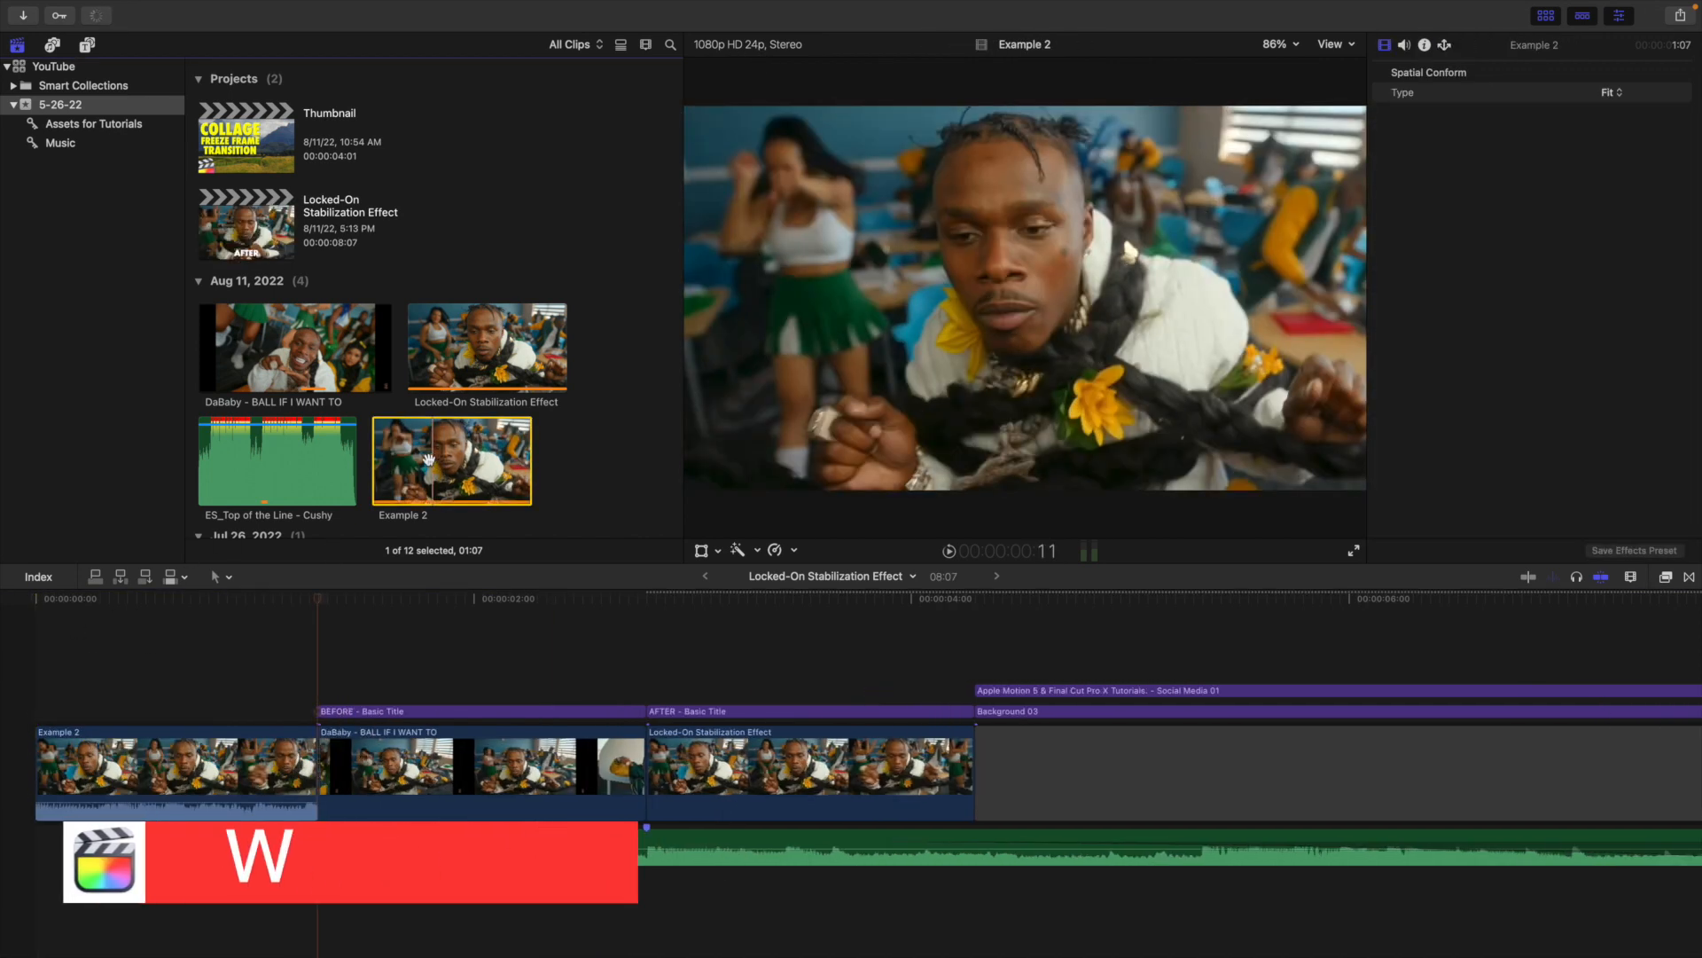
# - Play the inserted Example 2 clip from the start of the timeline and replay it to check the locked-on face
pyautogui.click(34, 663)
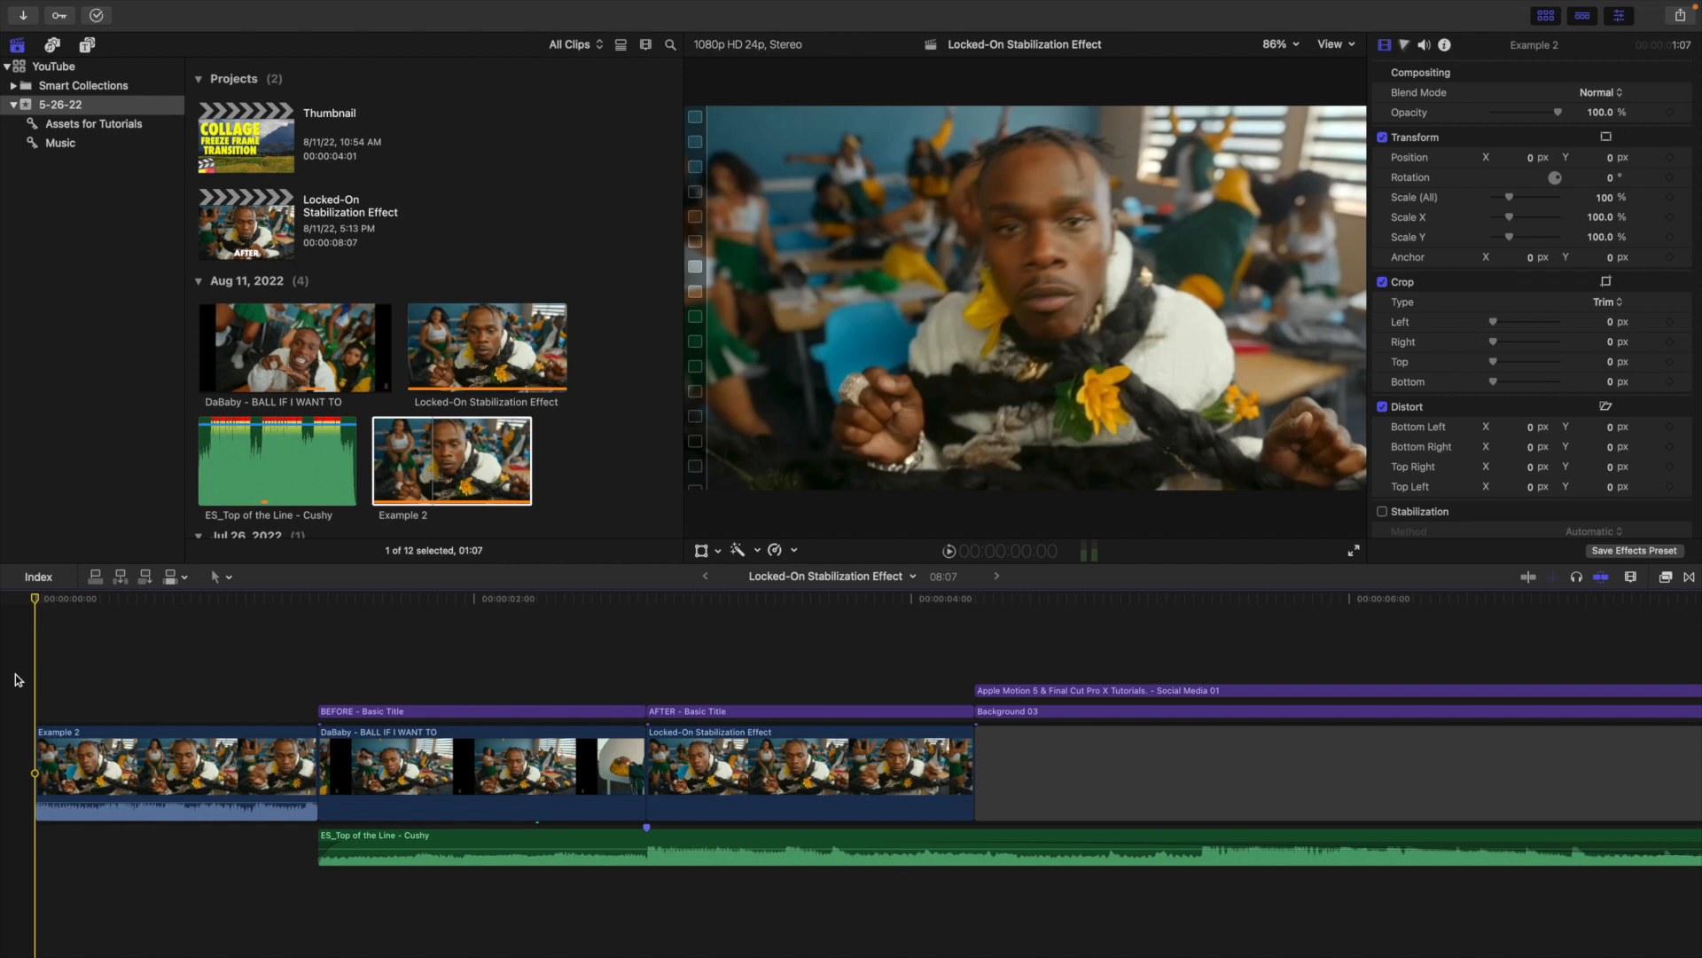
pyautogui.press('space')
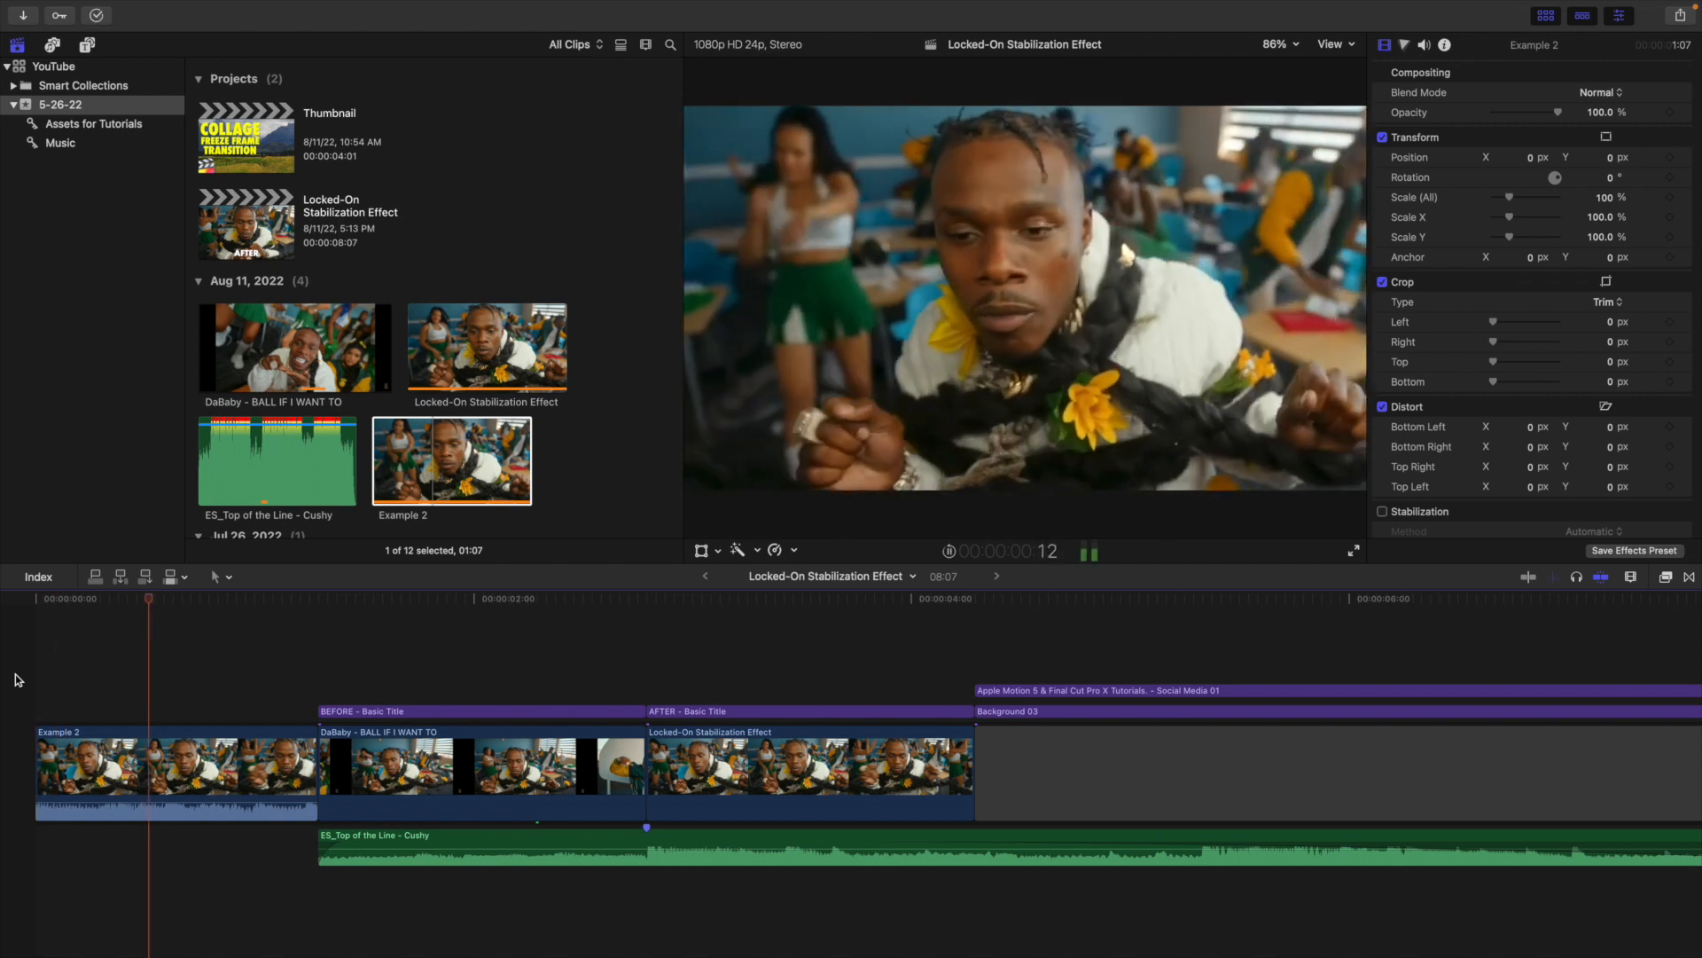
pyautogui.press('Home')
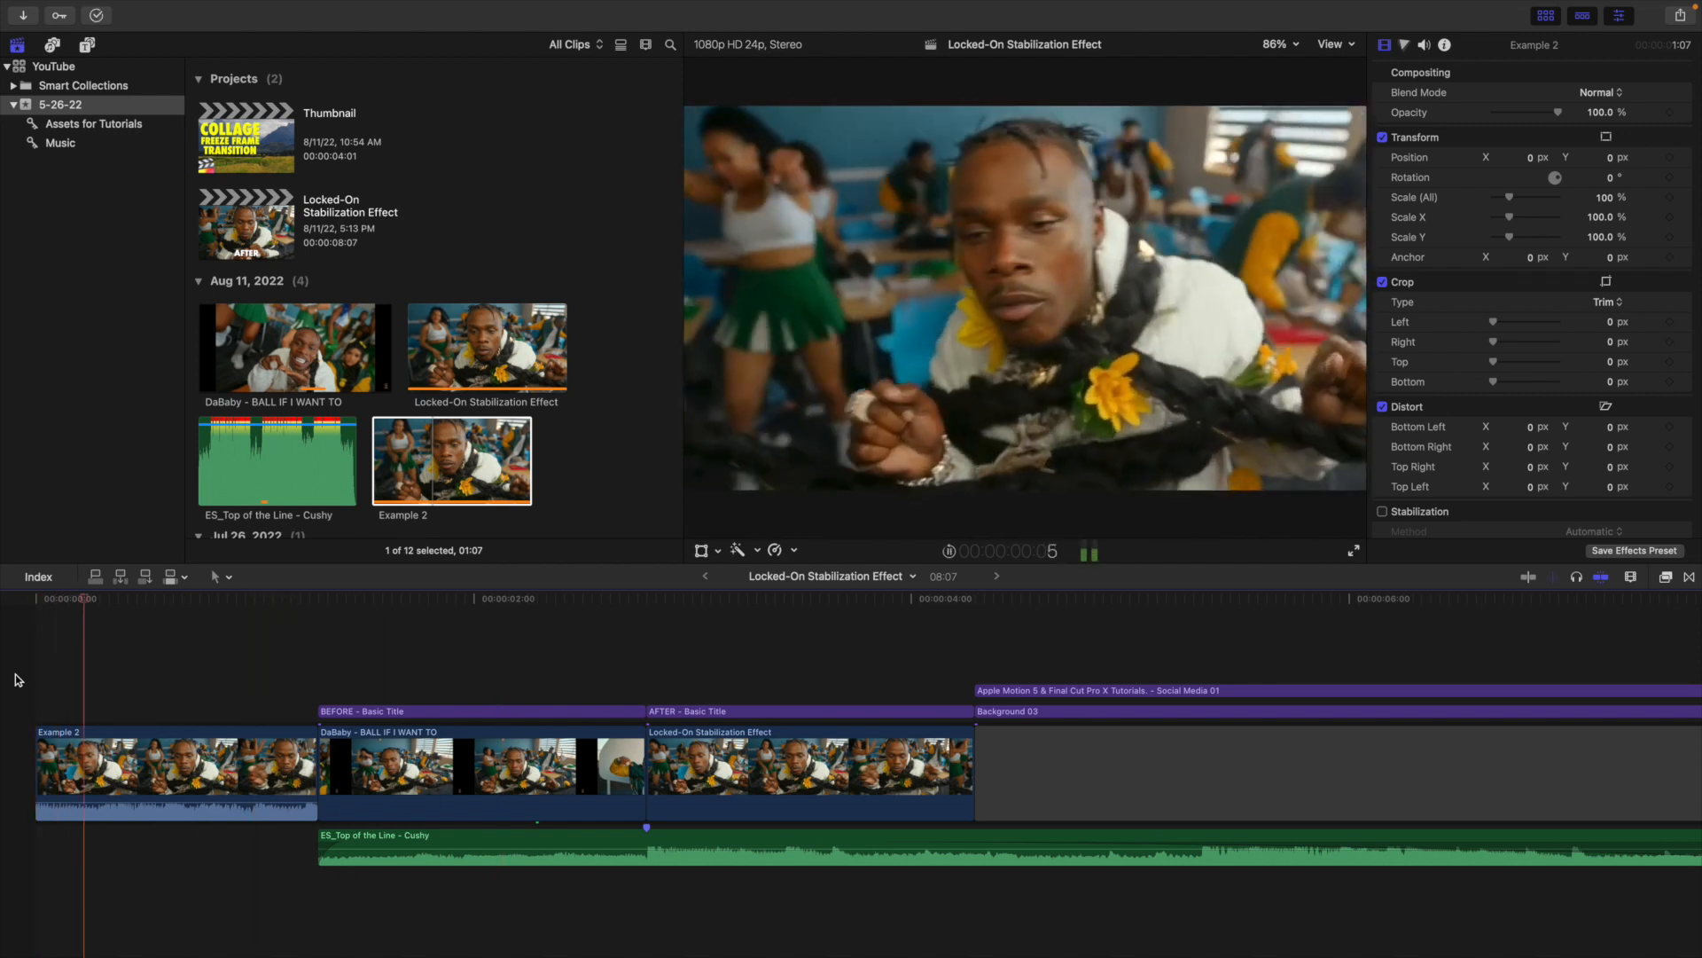
pyautogui.press('Home')
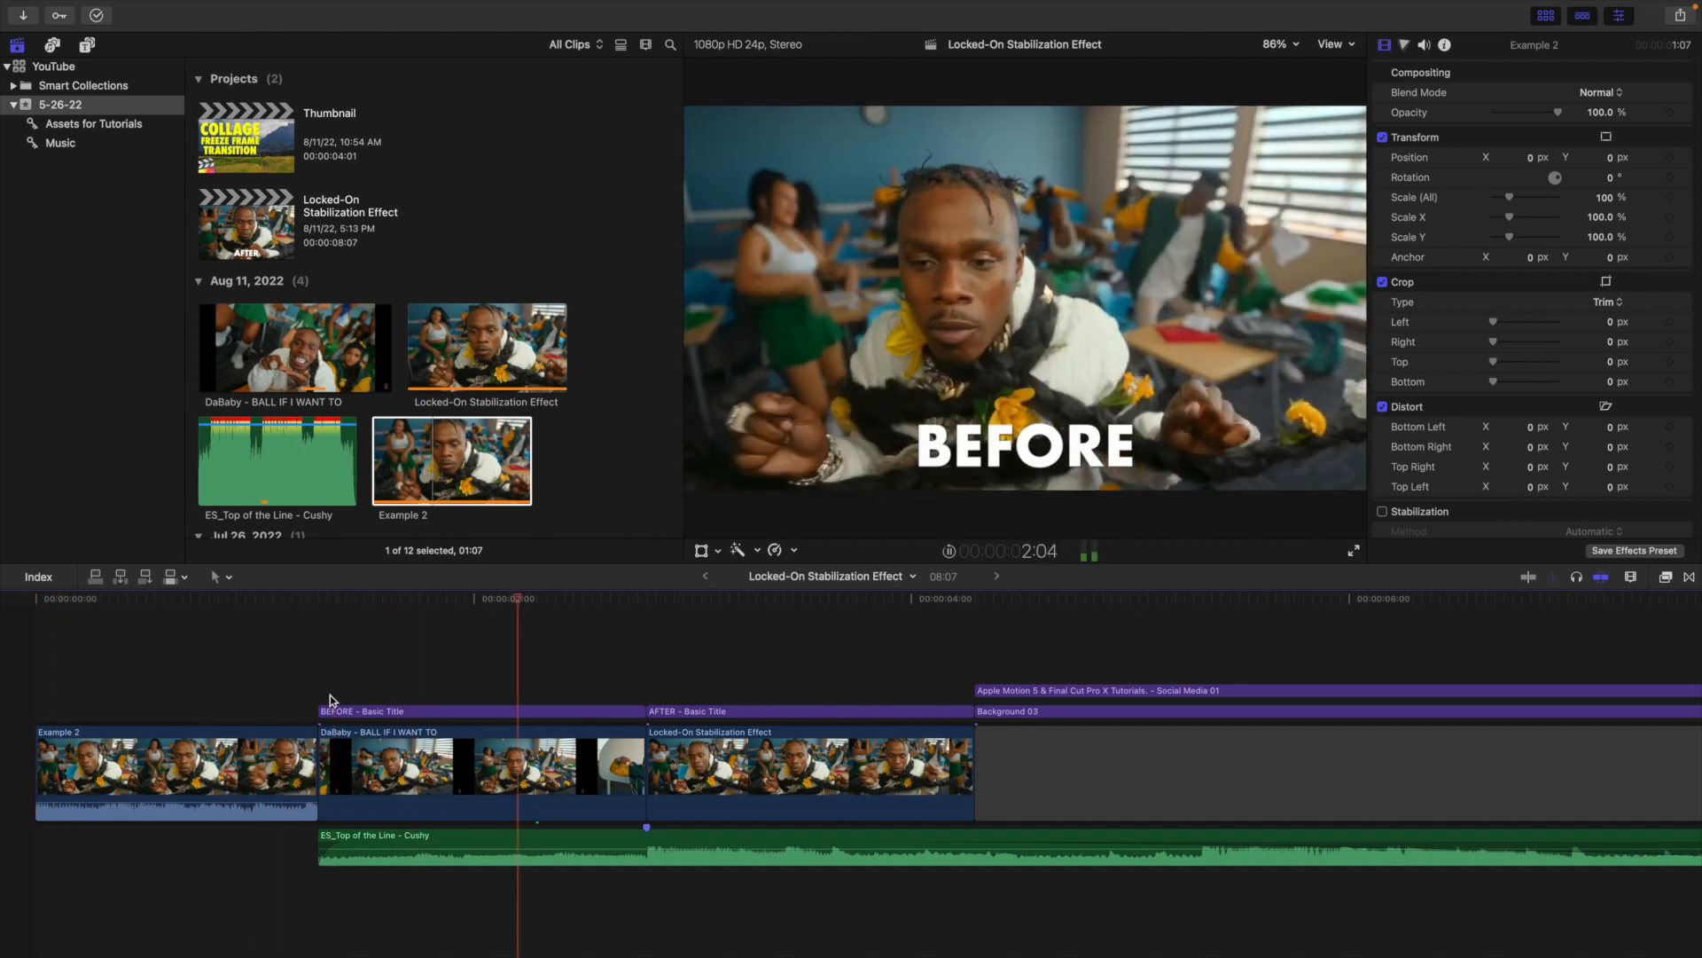
# - Play the original footage from the start of the BEFORE title and replay it to compare its movement with the stabilized shot
pyautogui.press('space')
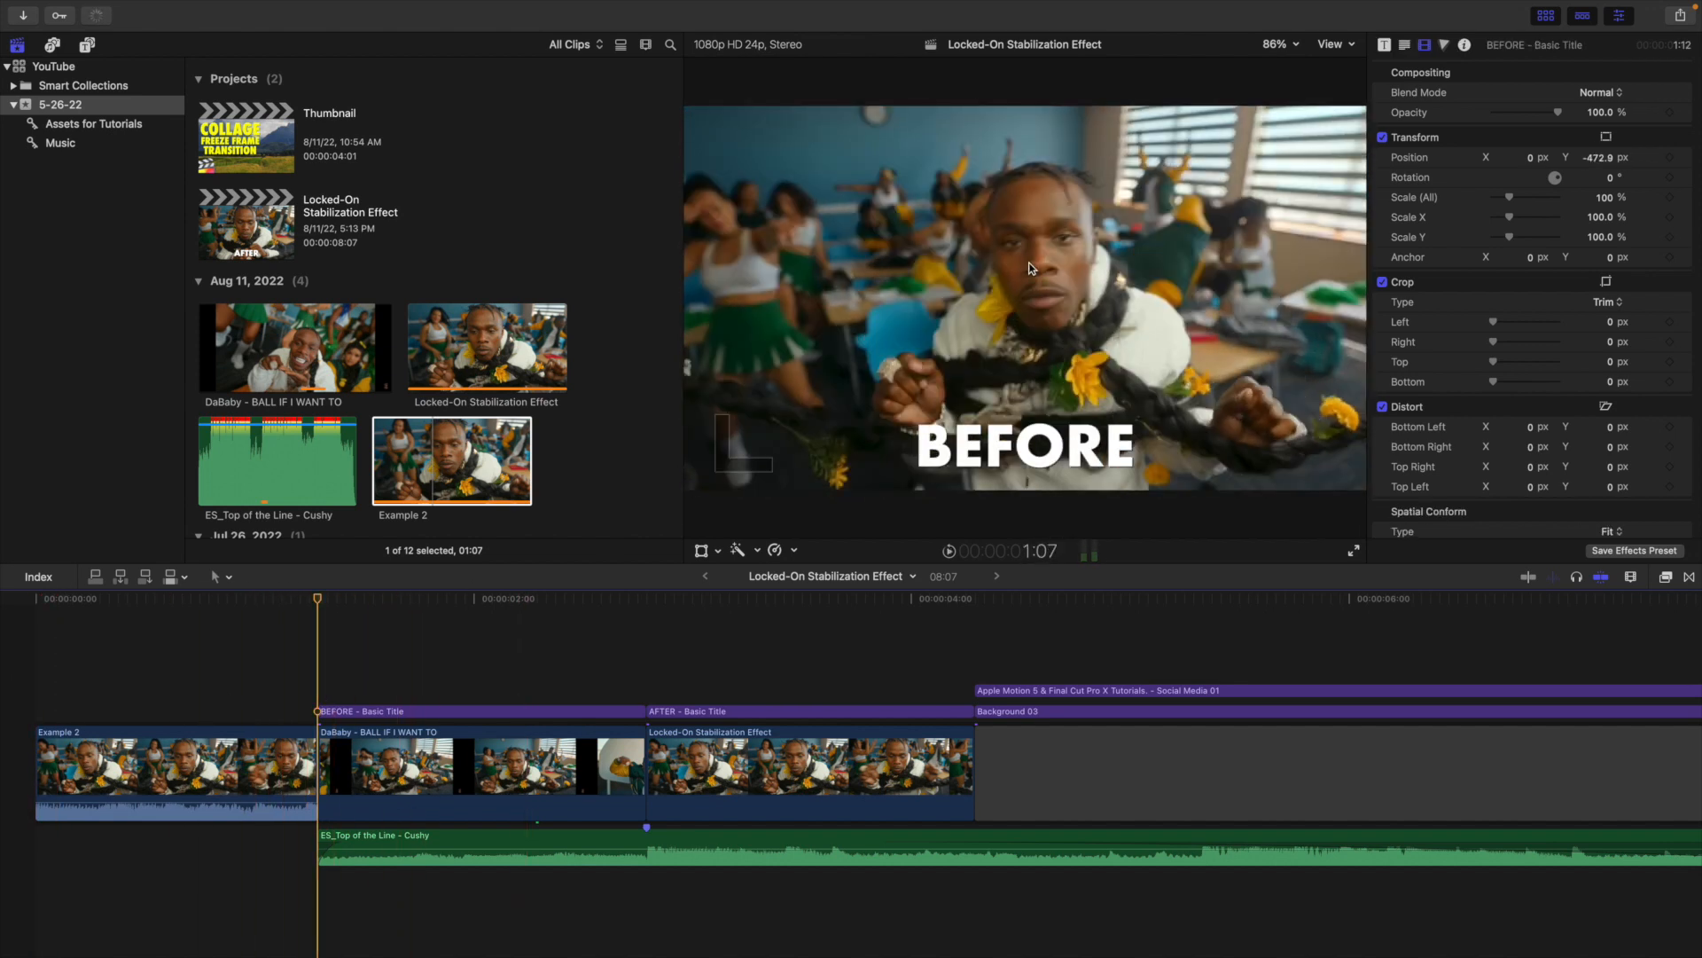
pyautogui.press('space')
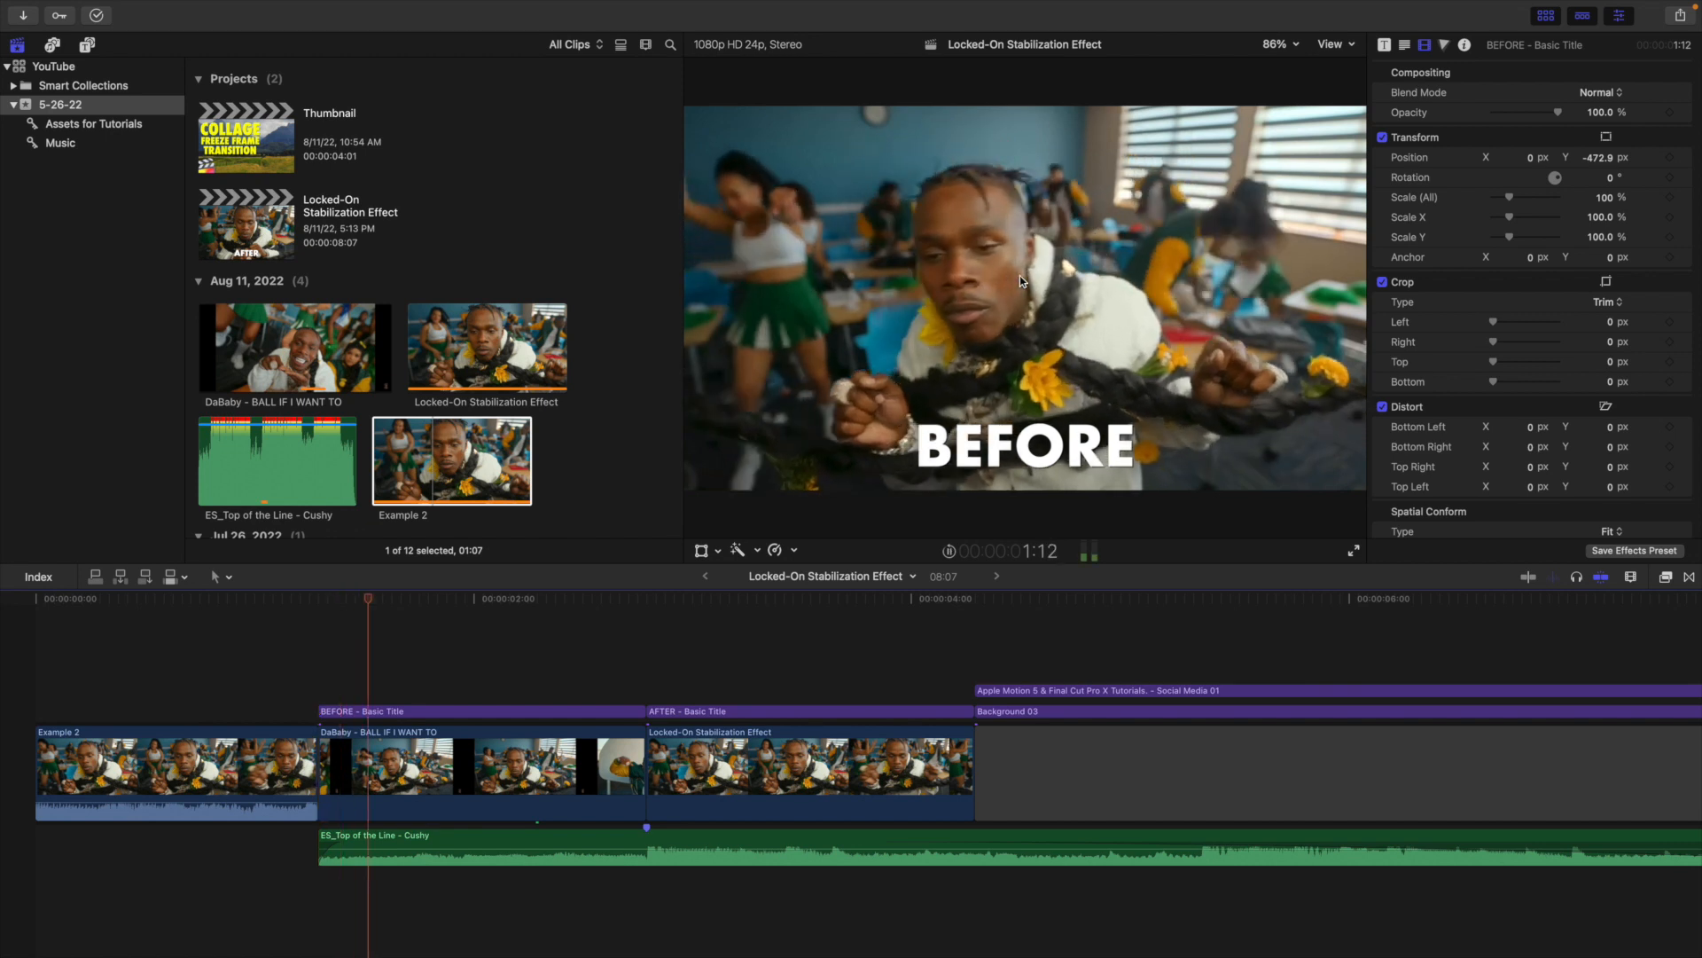
pyautogui.press('space')
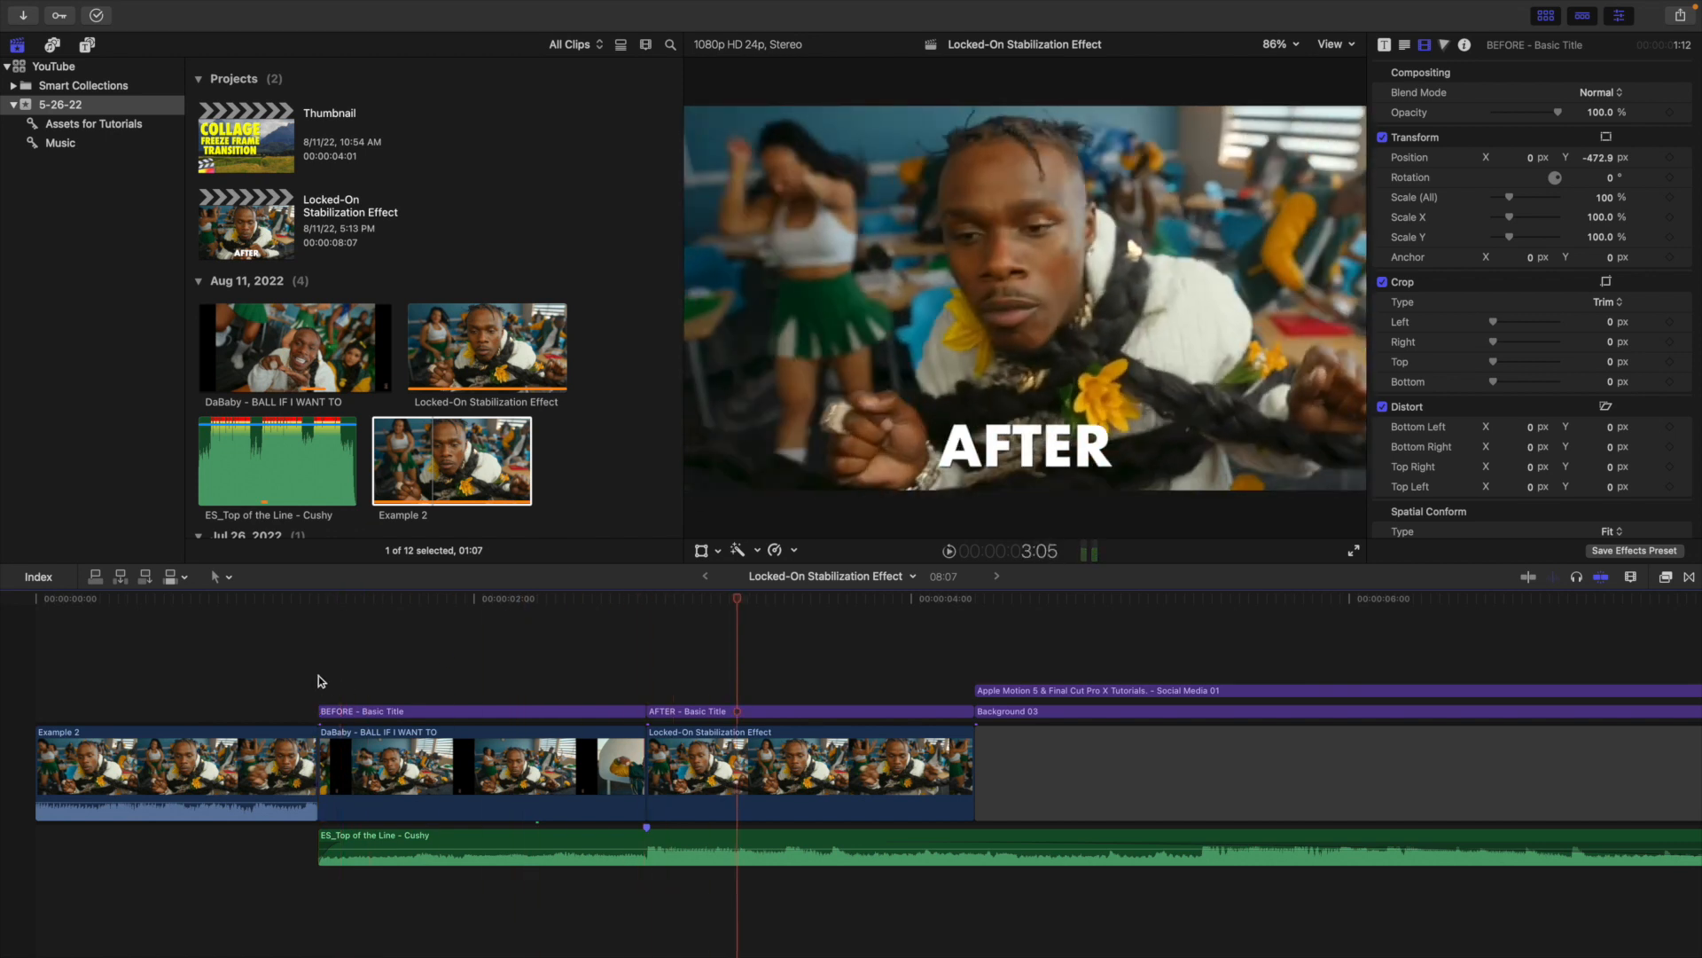
pyautogui.click(323, 660)
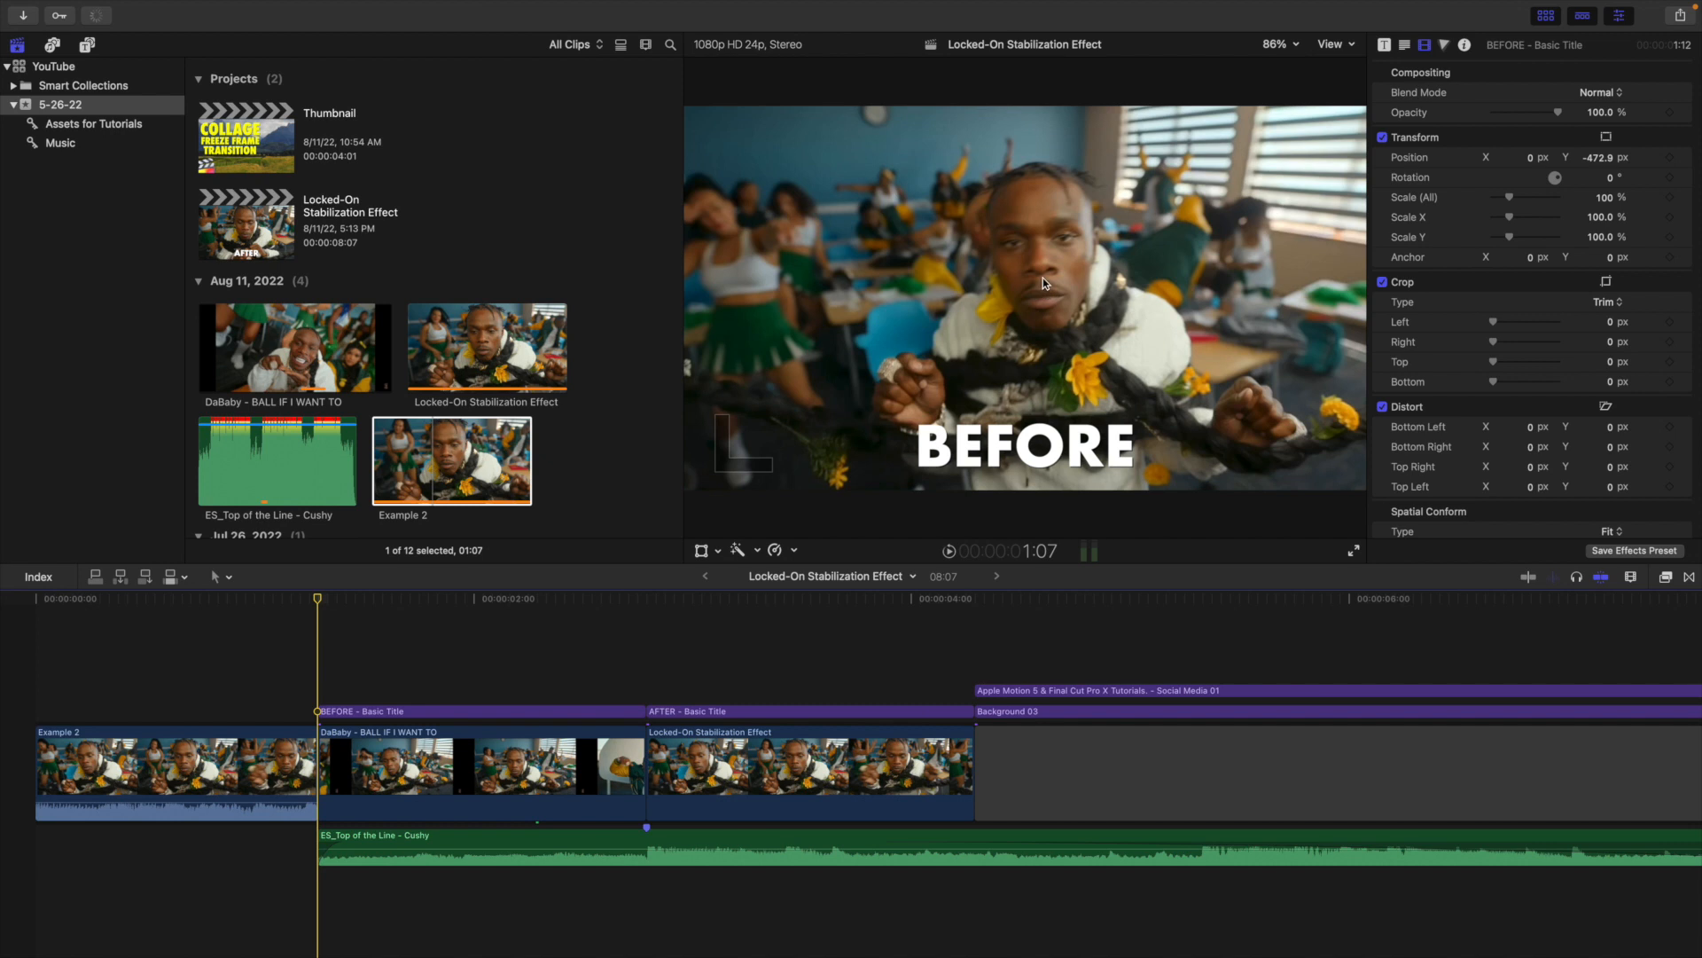
pyautogui.press('space')
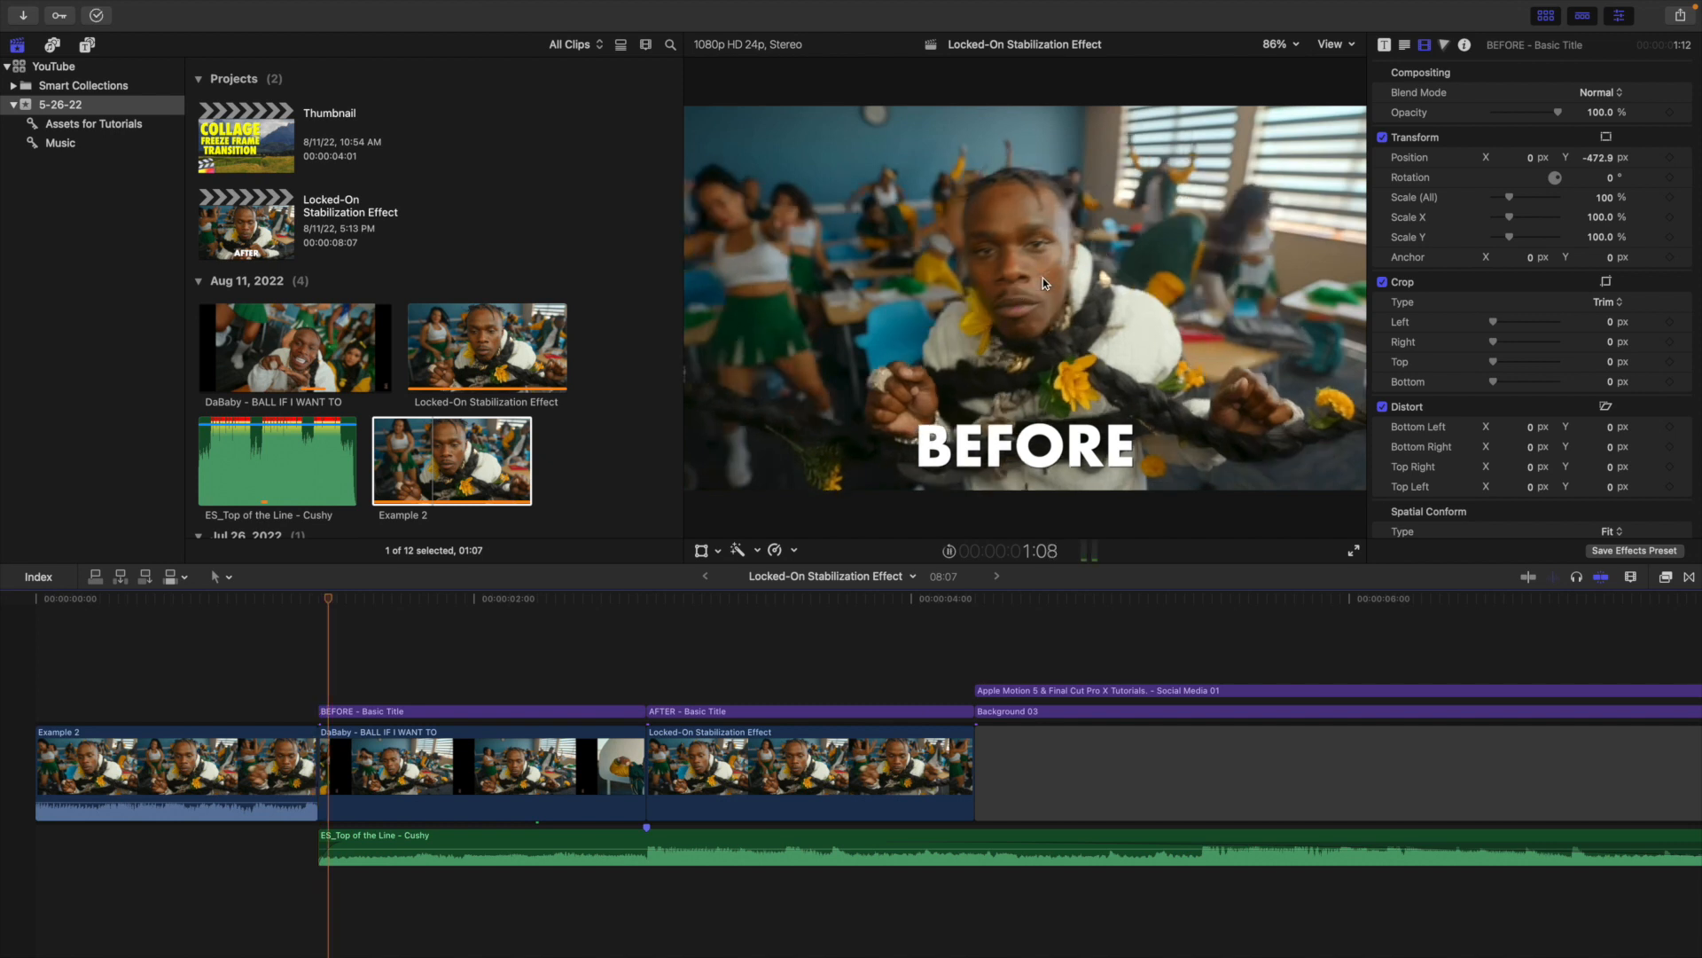
# - Replay the timeline from the beginning several times to compare the stabilized Example 2 shot with the unstabilized footage after it
pyautogui.press('Home')
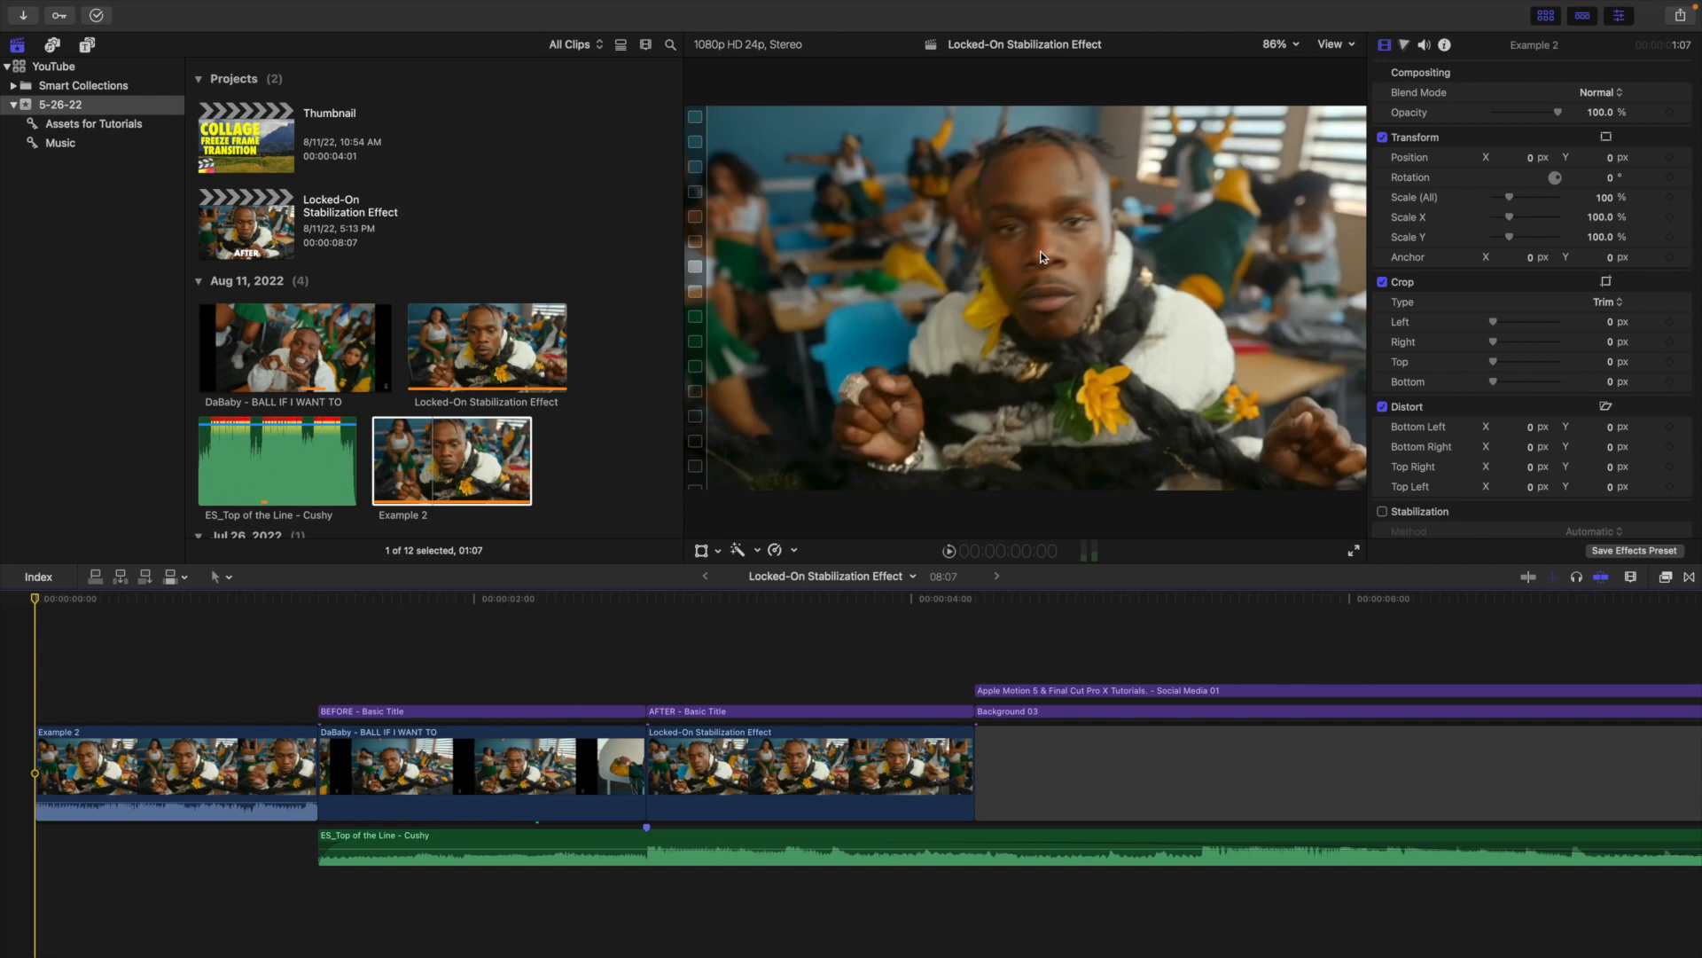
pyautogui.press('space')
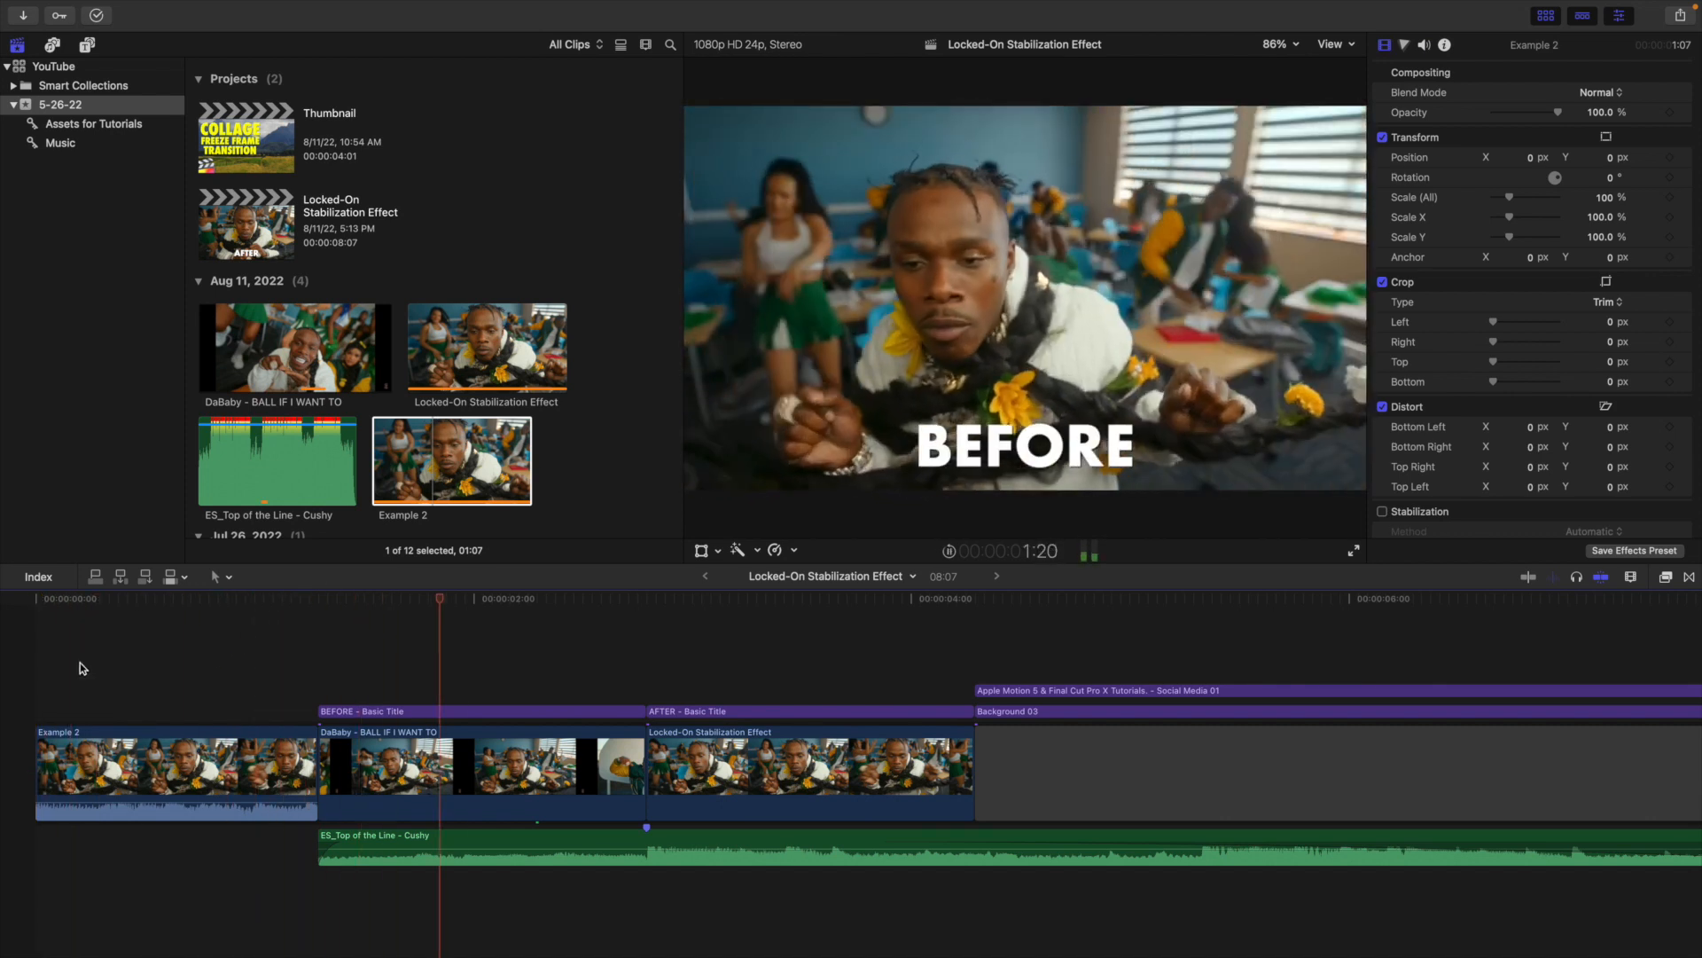
pyautogui.press('Home')
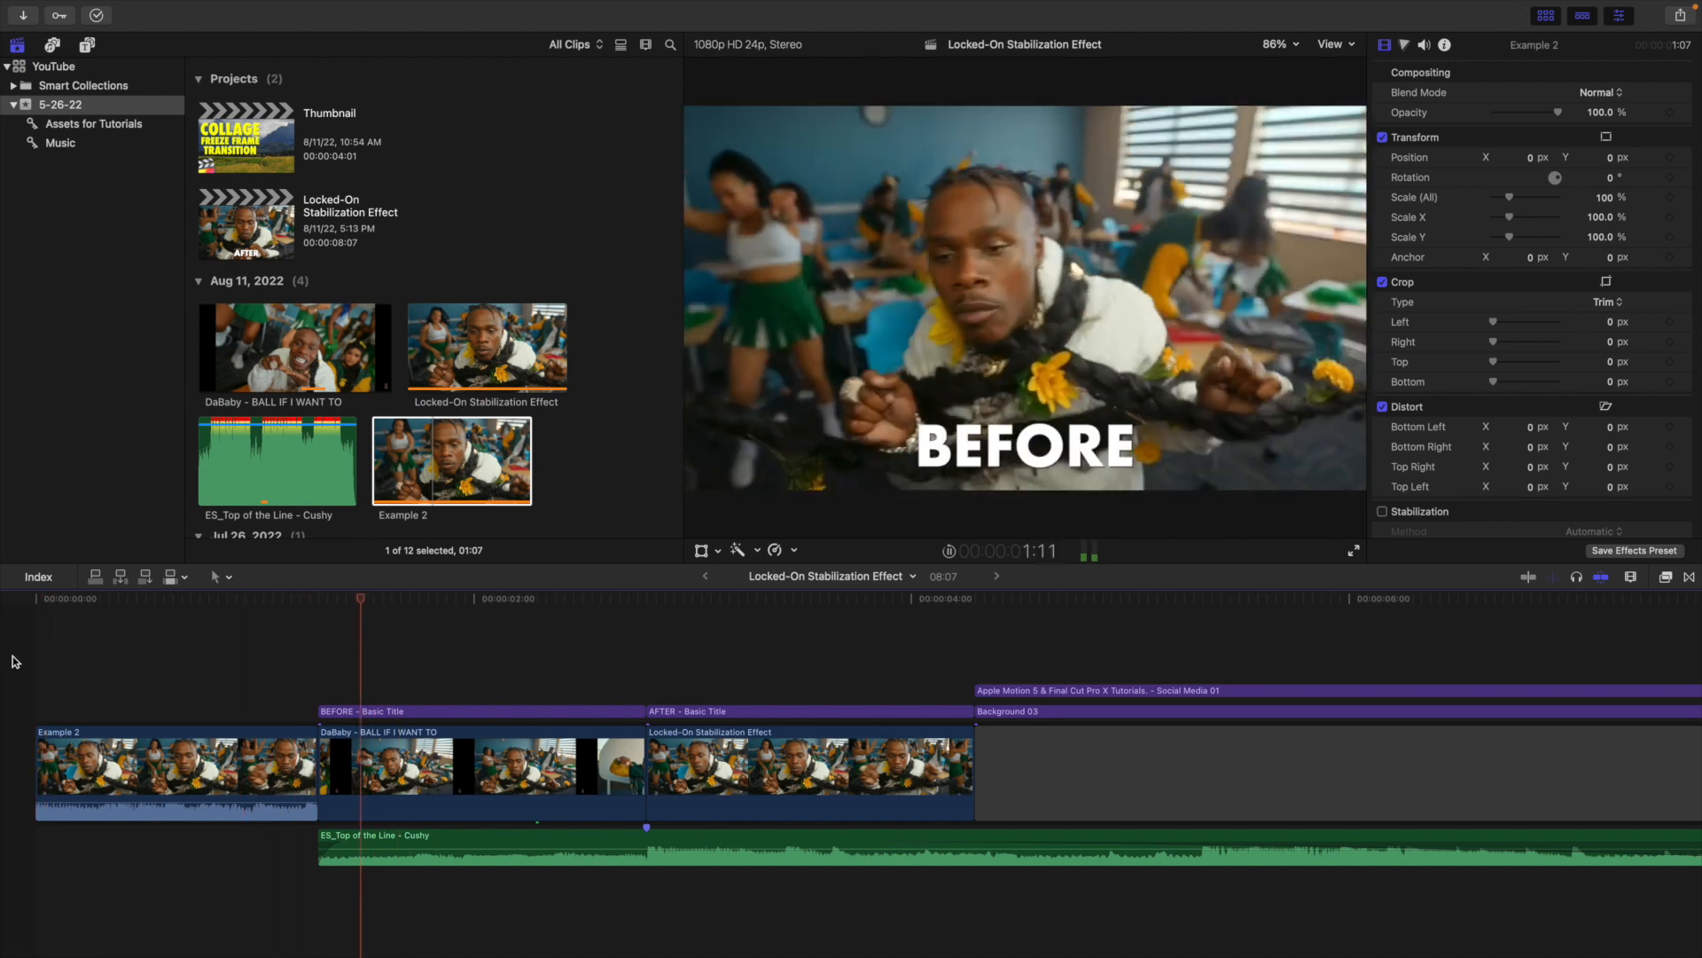
pyautogui.press('Home')
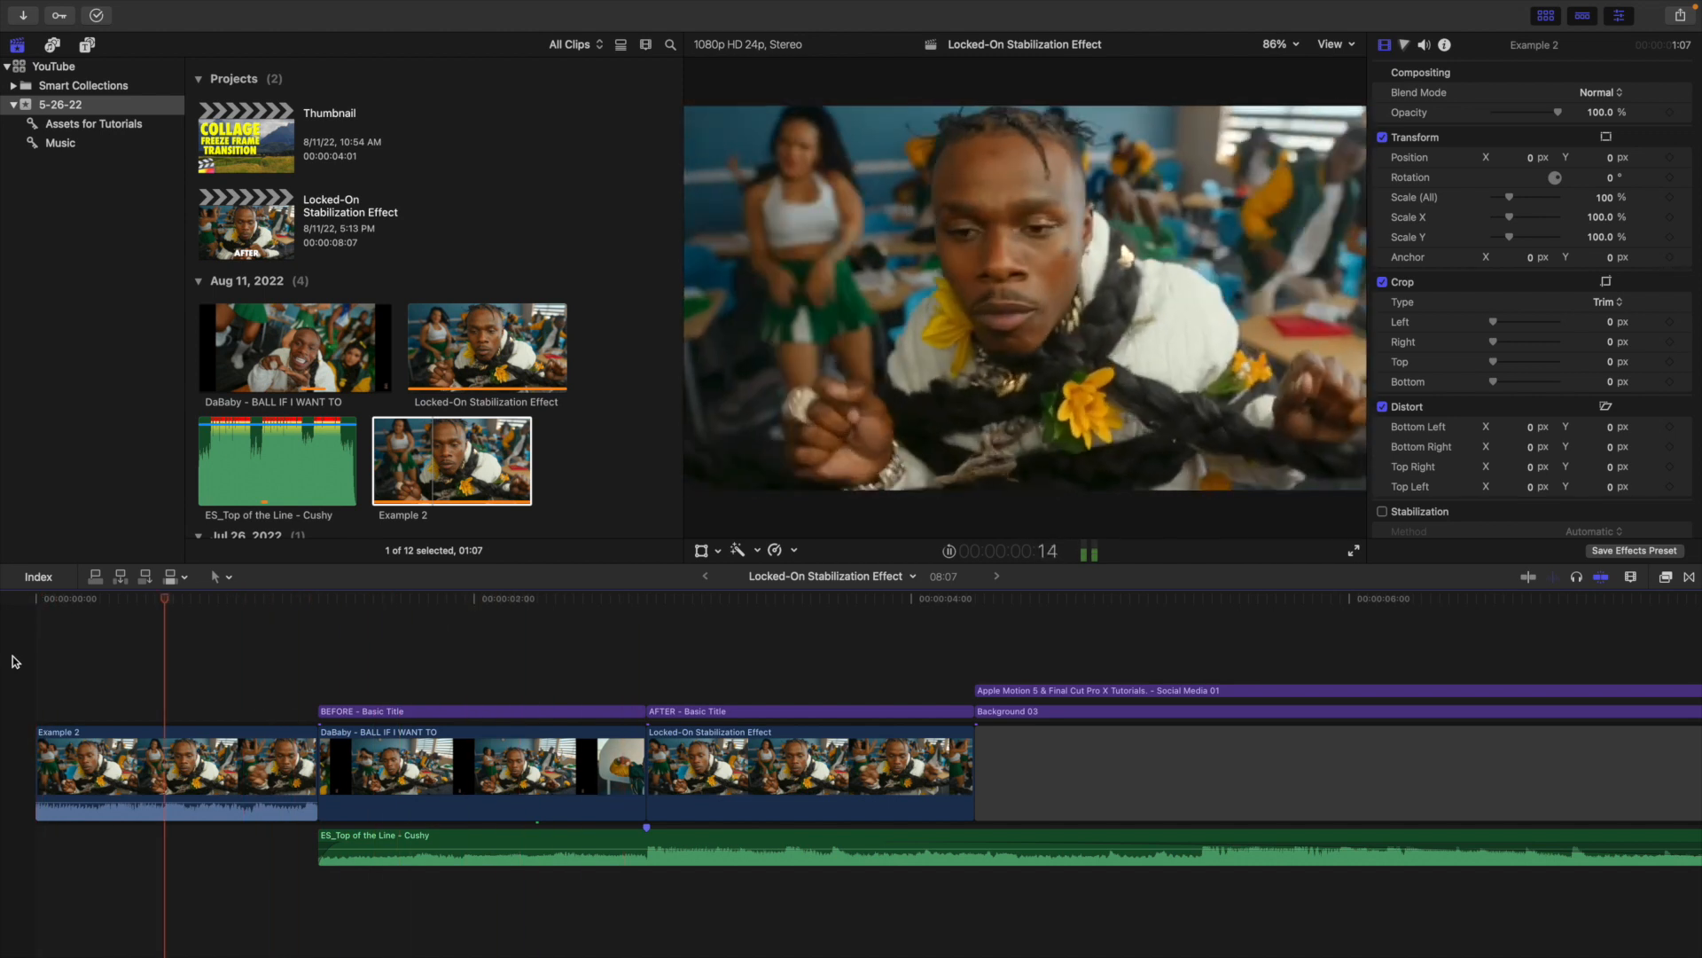
pyautogui.press('Home')
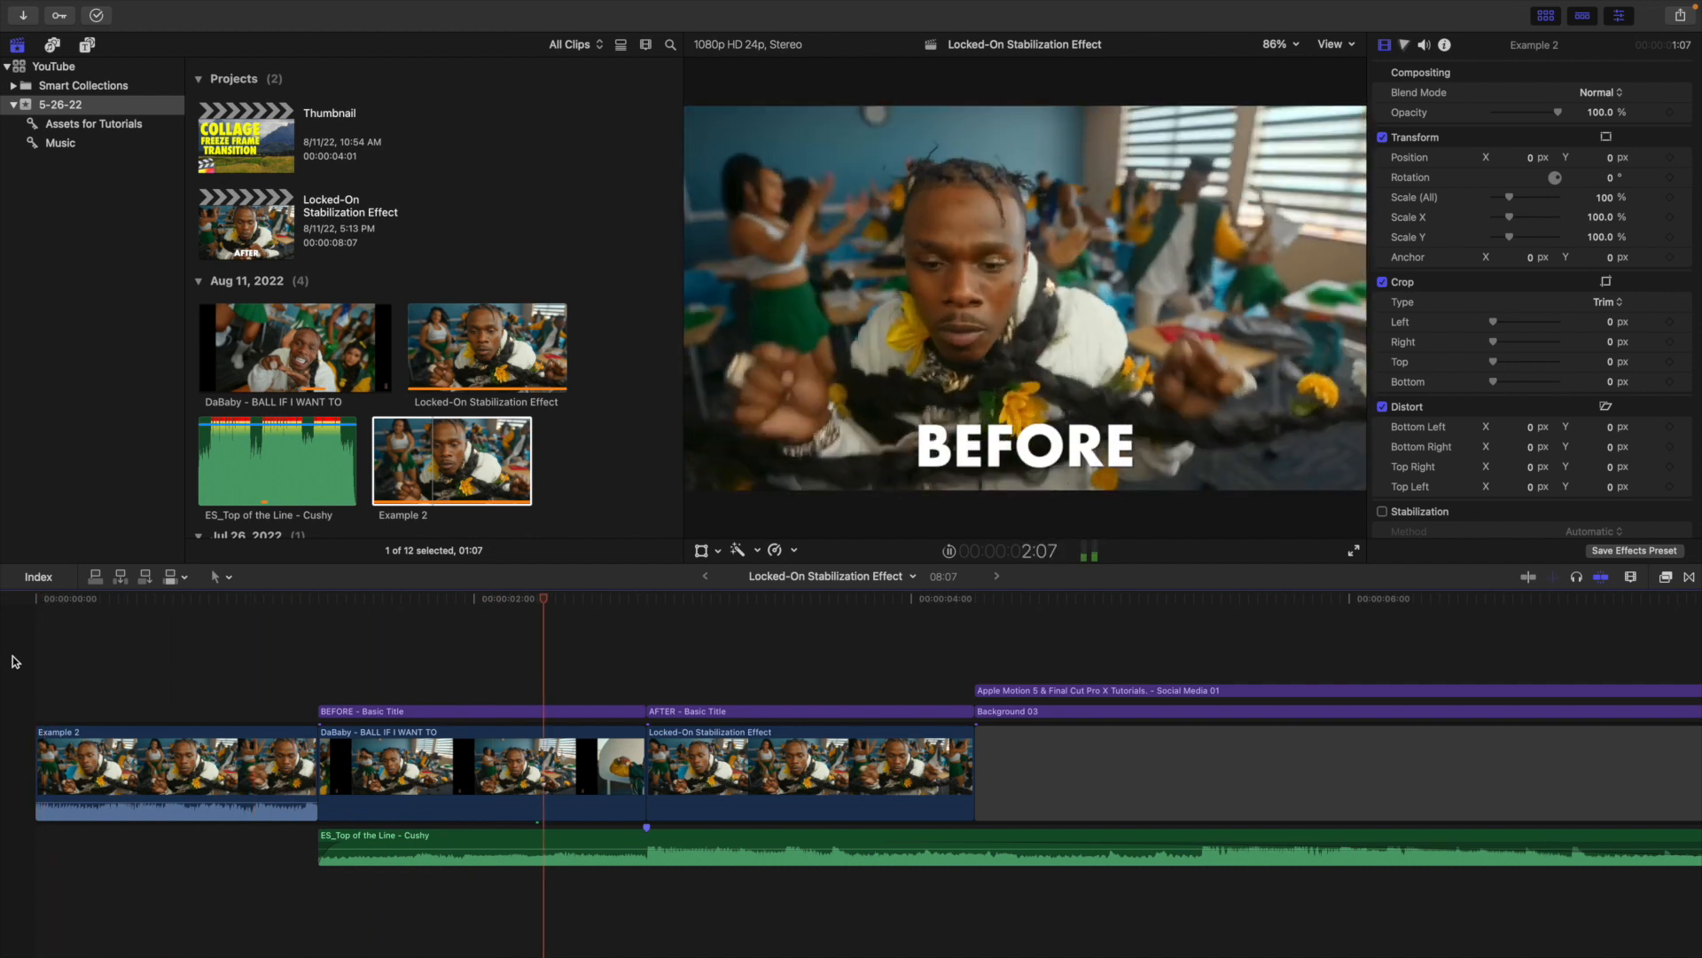
pyautogui.press('Home')
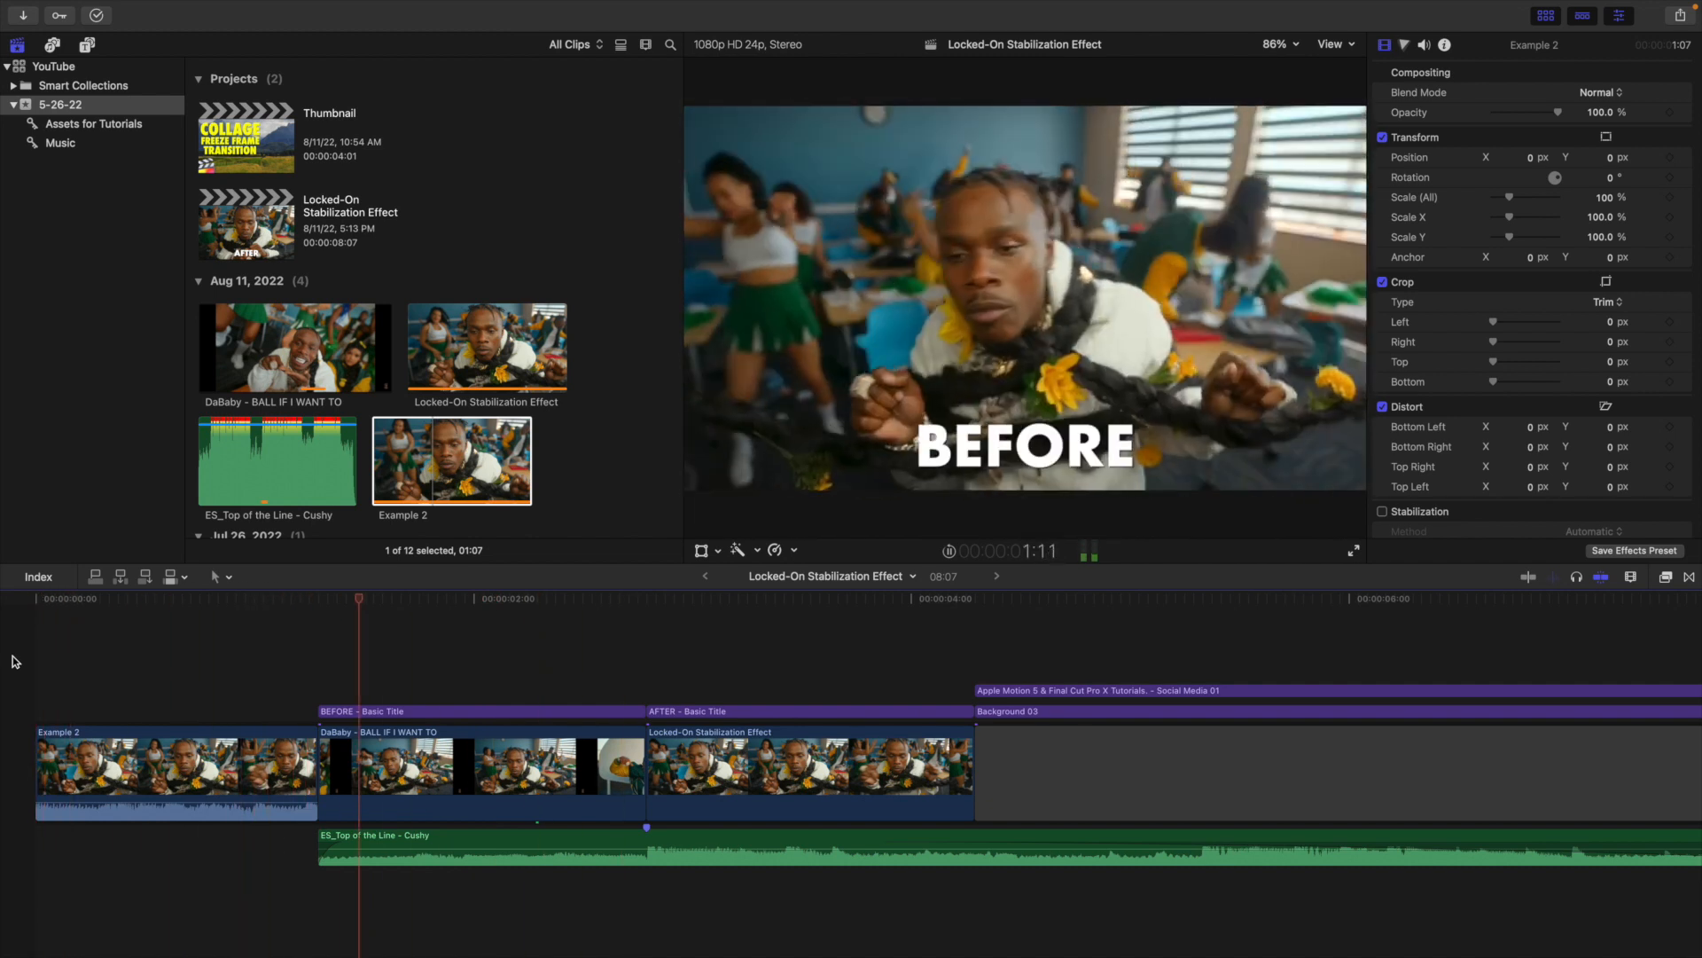
pyautogui.press('Home')
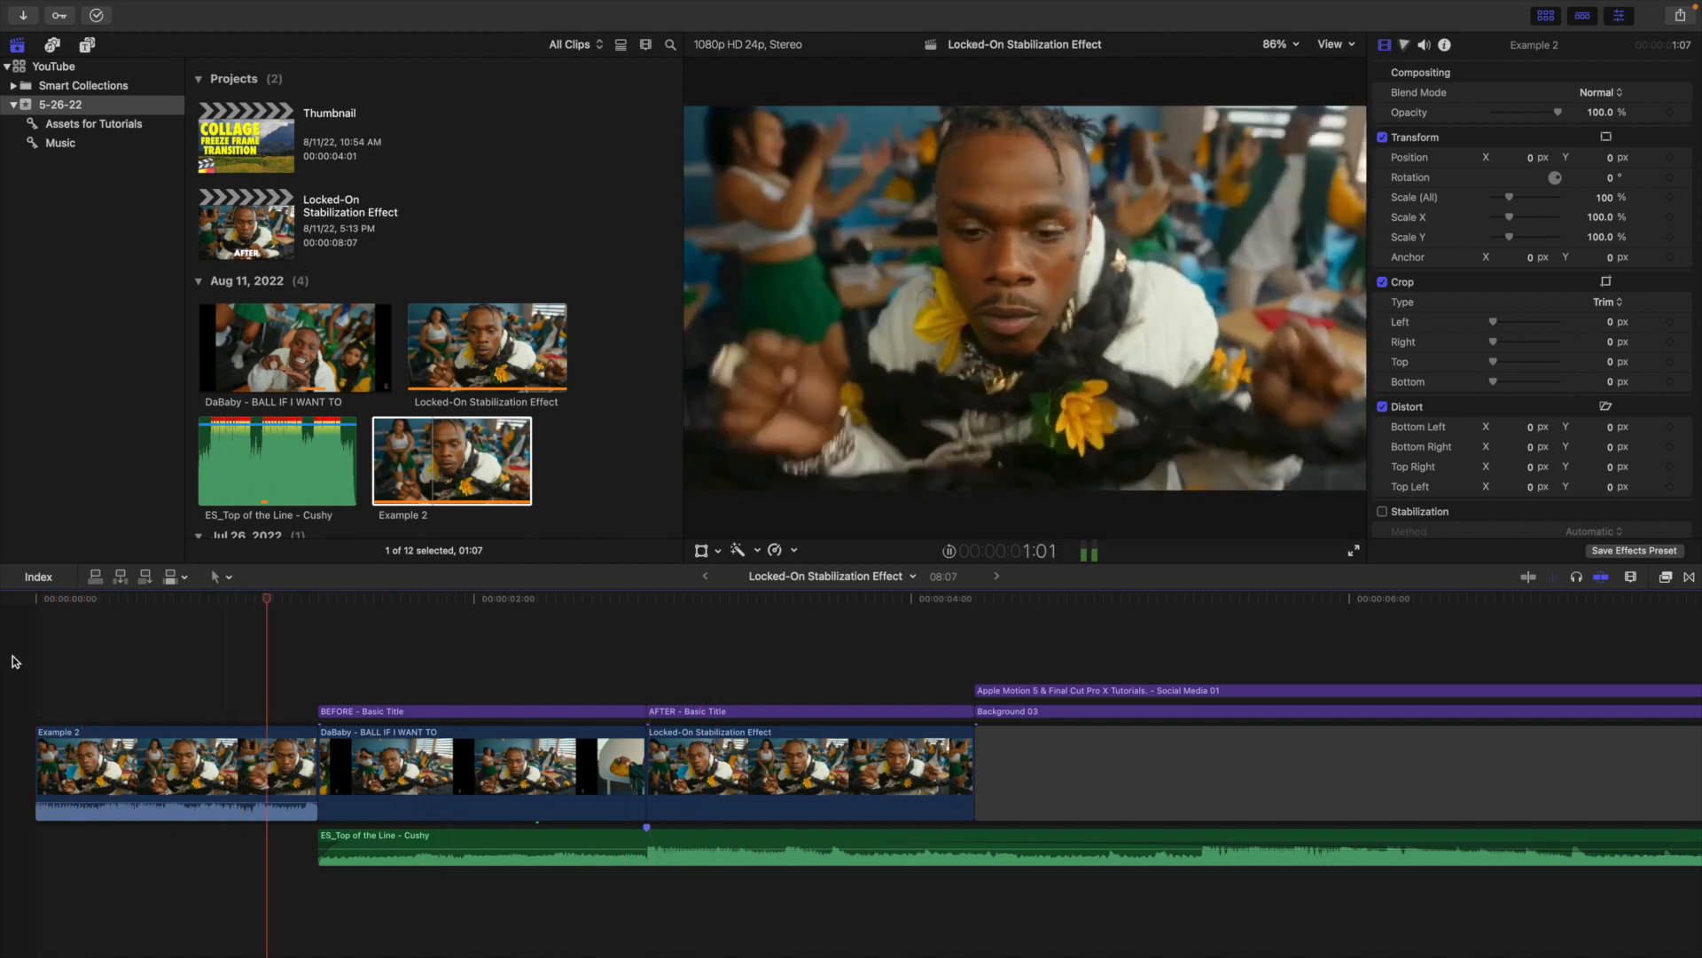
pyautogui.press('Delete')
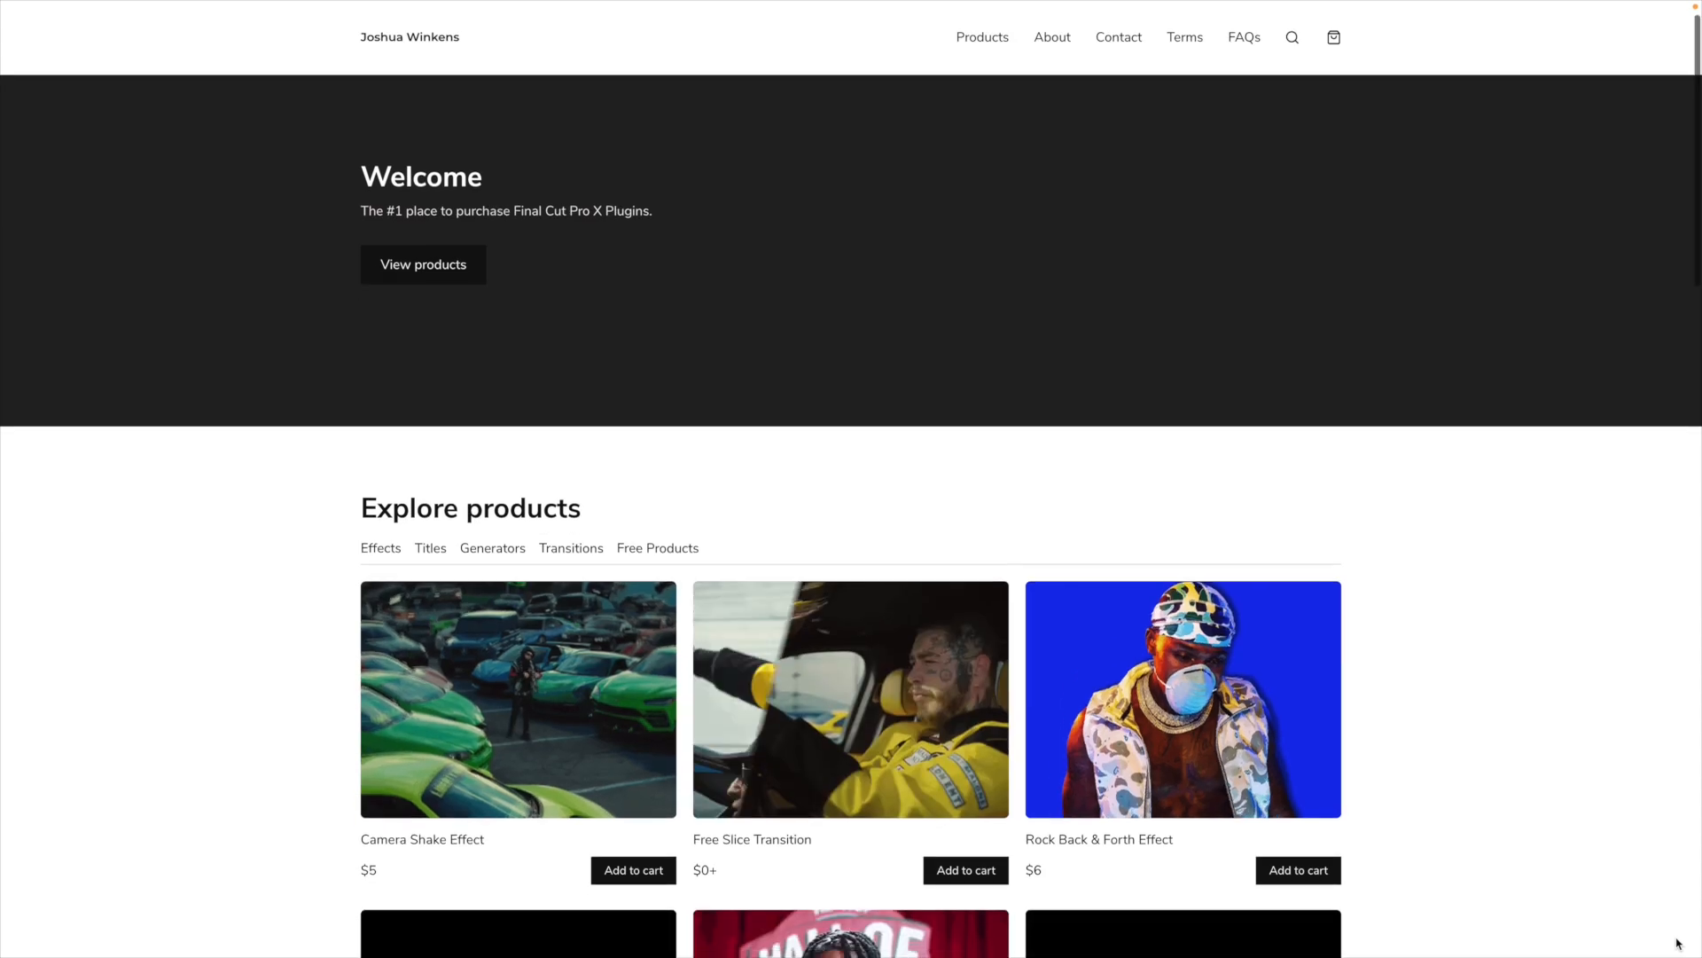
# - Switch to the plugin store website in the browser and look through the Explore products listing of Final Cut Pro X plugins
pyautogui.scroll(-3, 1678, 944)
pyautogui.scroll(-7, 1678, 944)
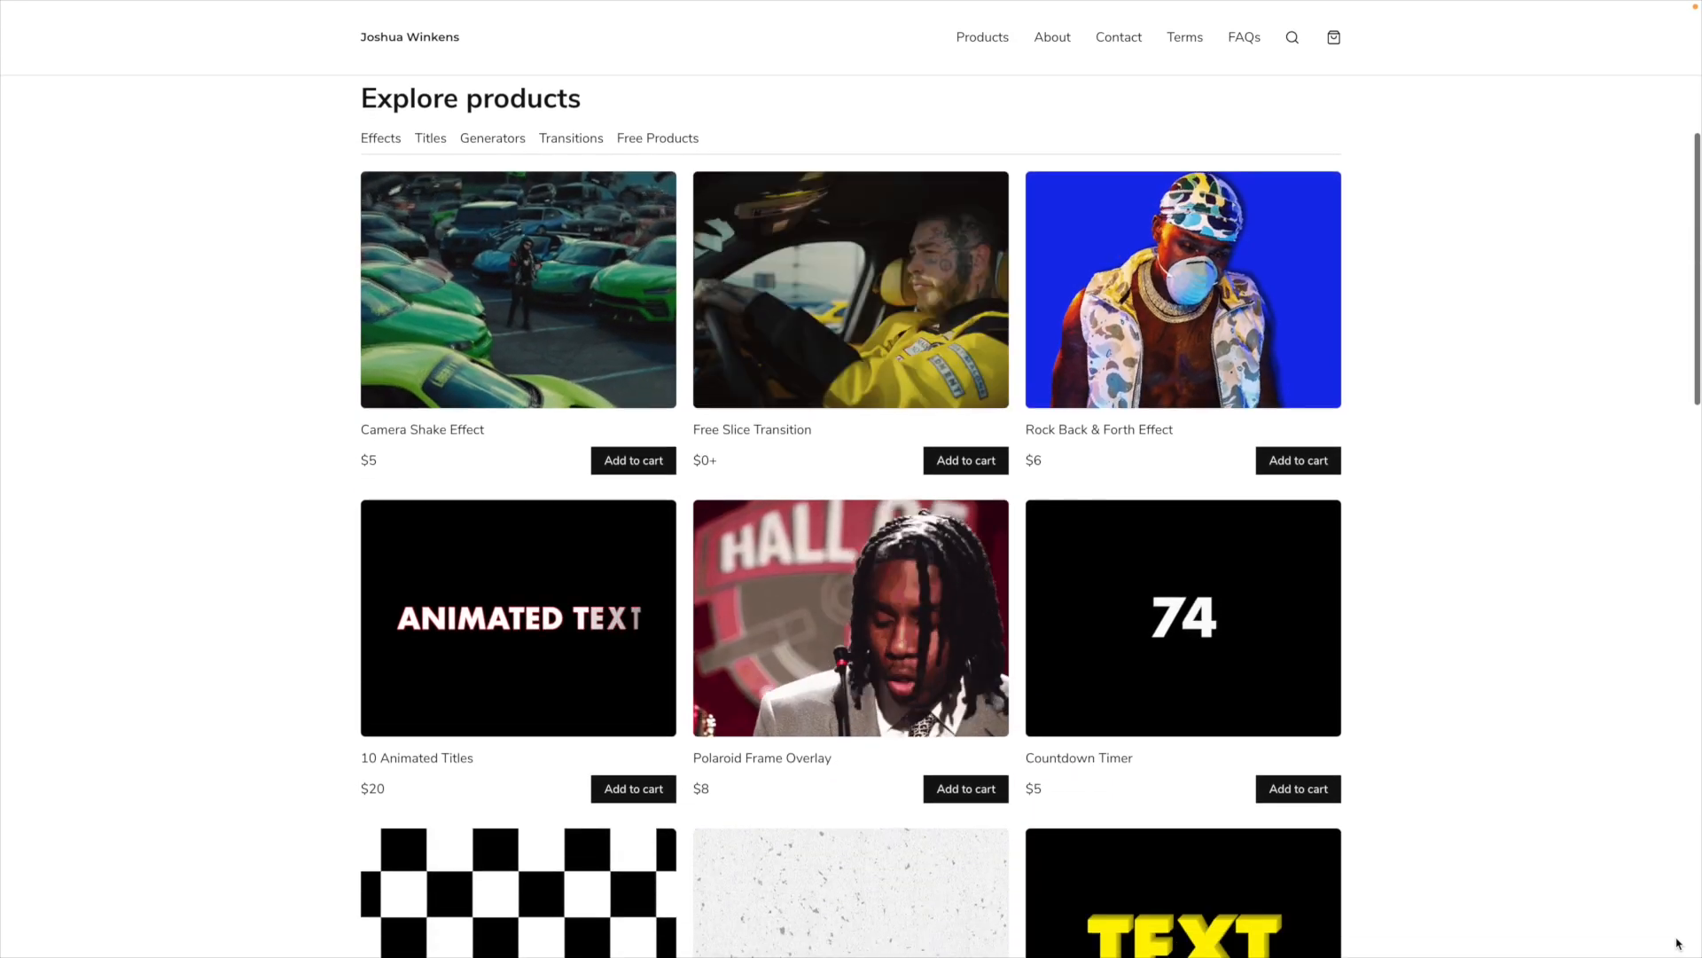
pyautogui.scroll(-8, 1678, 944)
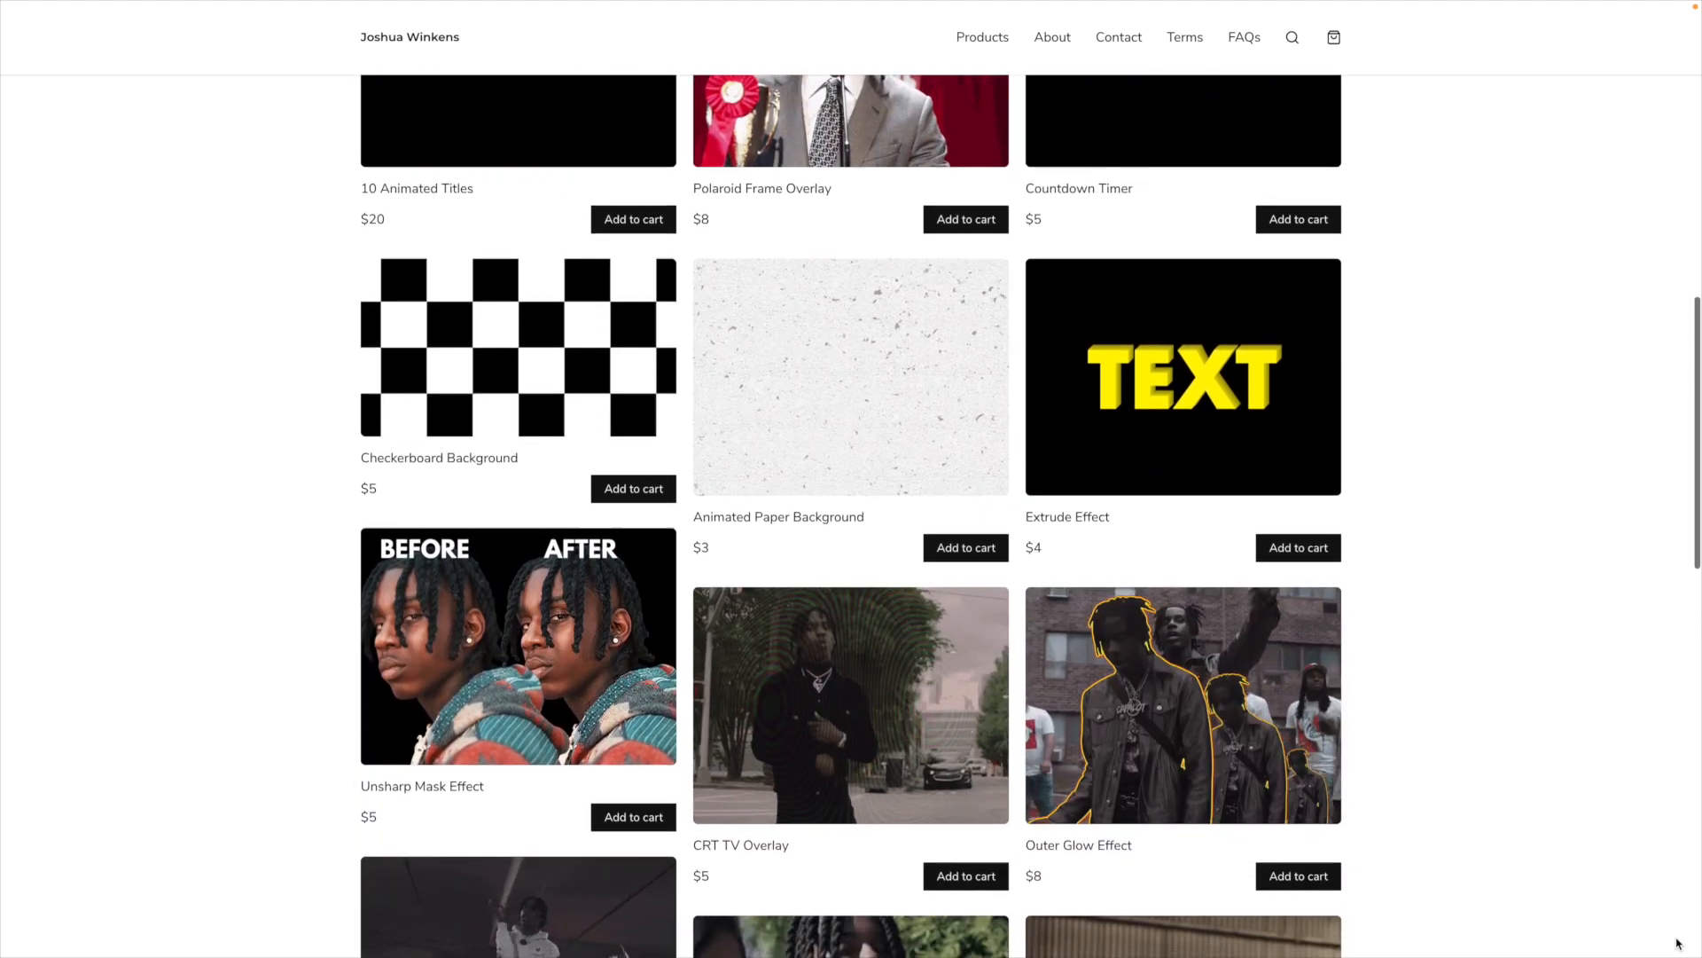
pyautogui.scroll(-5, 1679, 943)
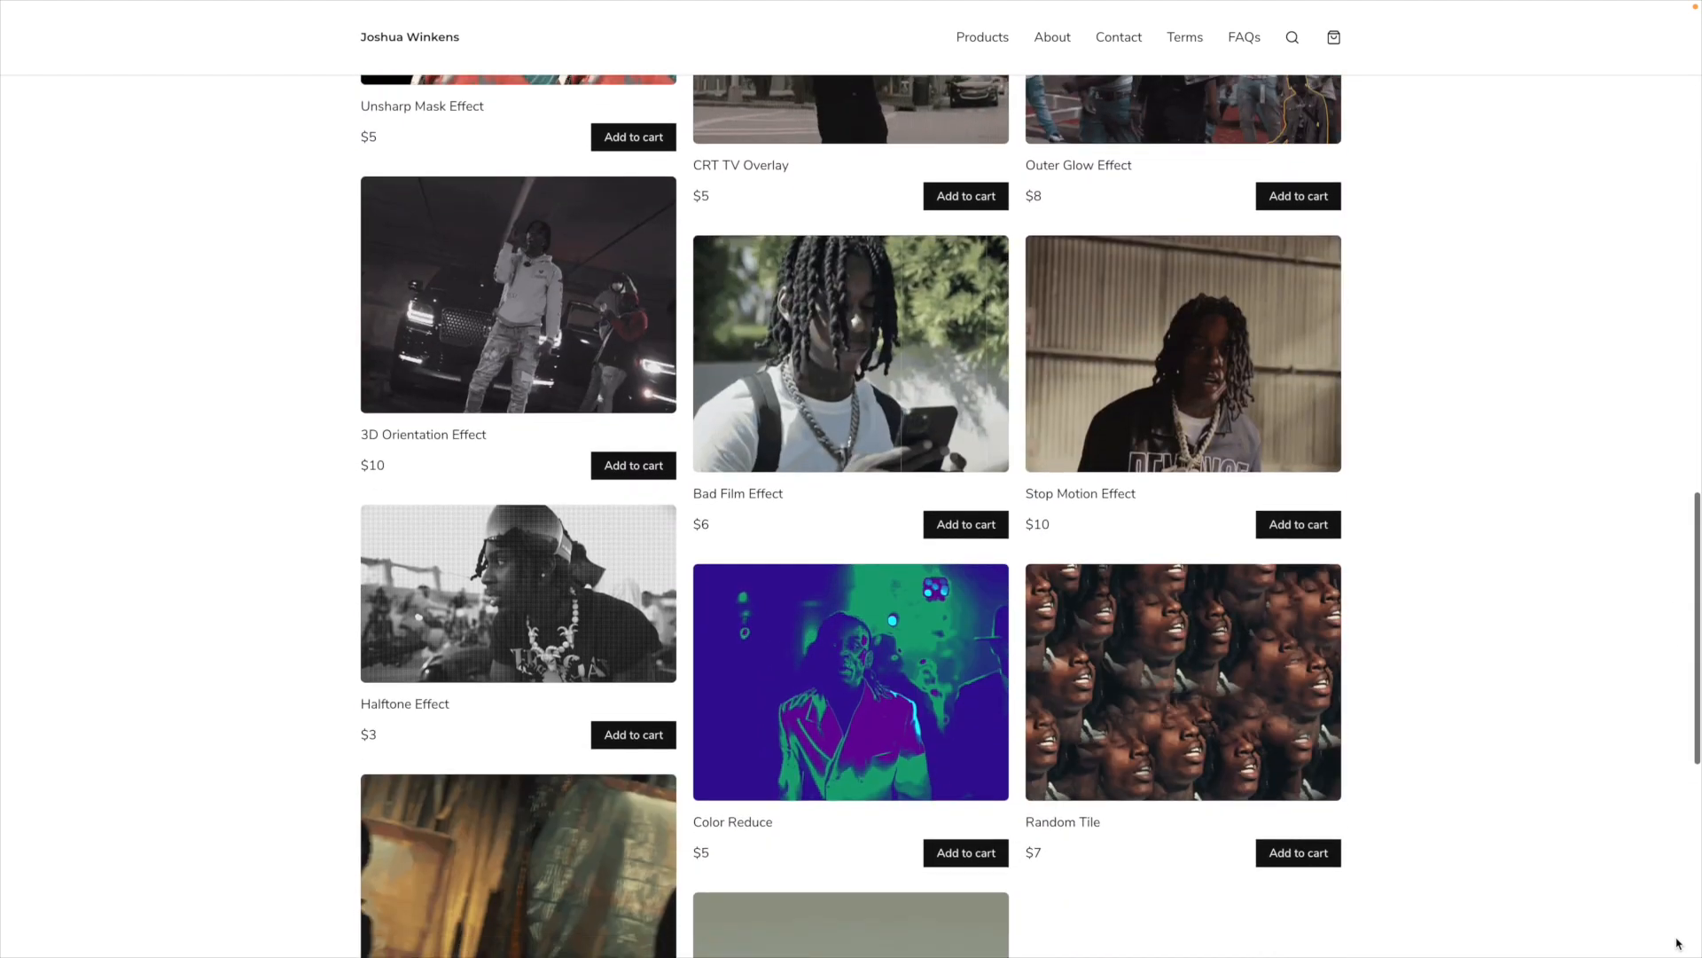